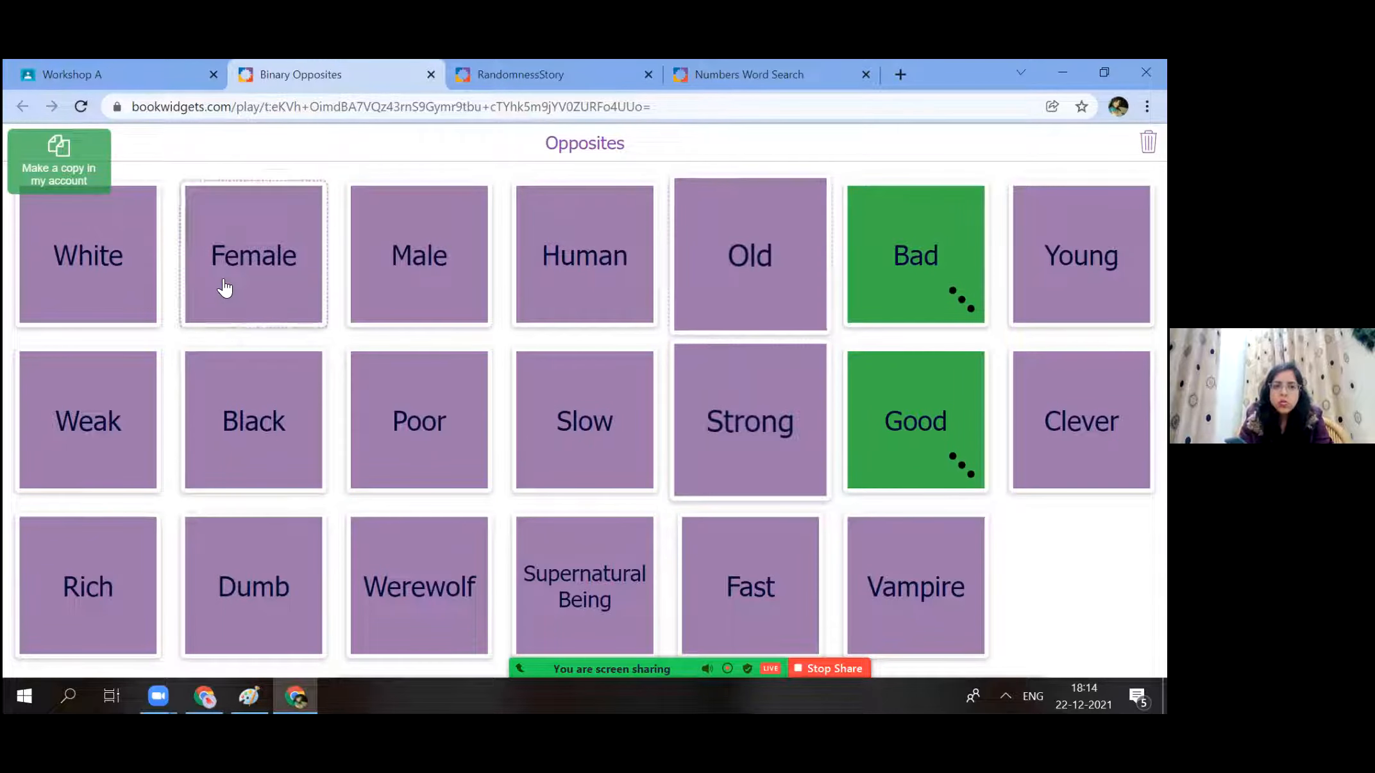
Match Female with Male as a blue pair in the Binary Opposites game.
click(454, 234)
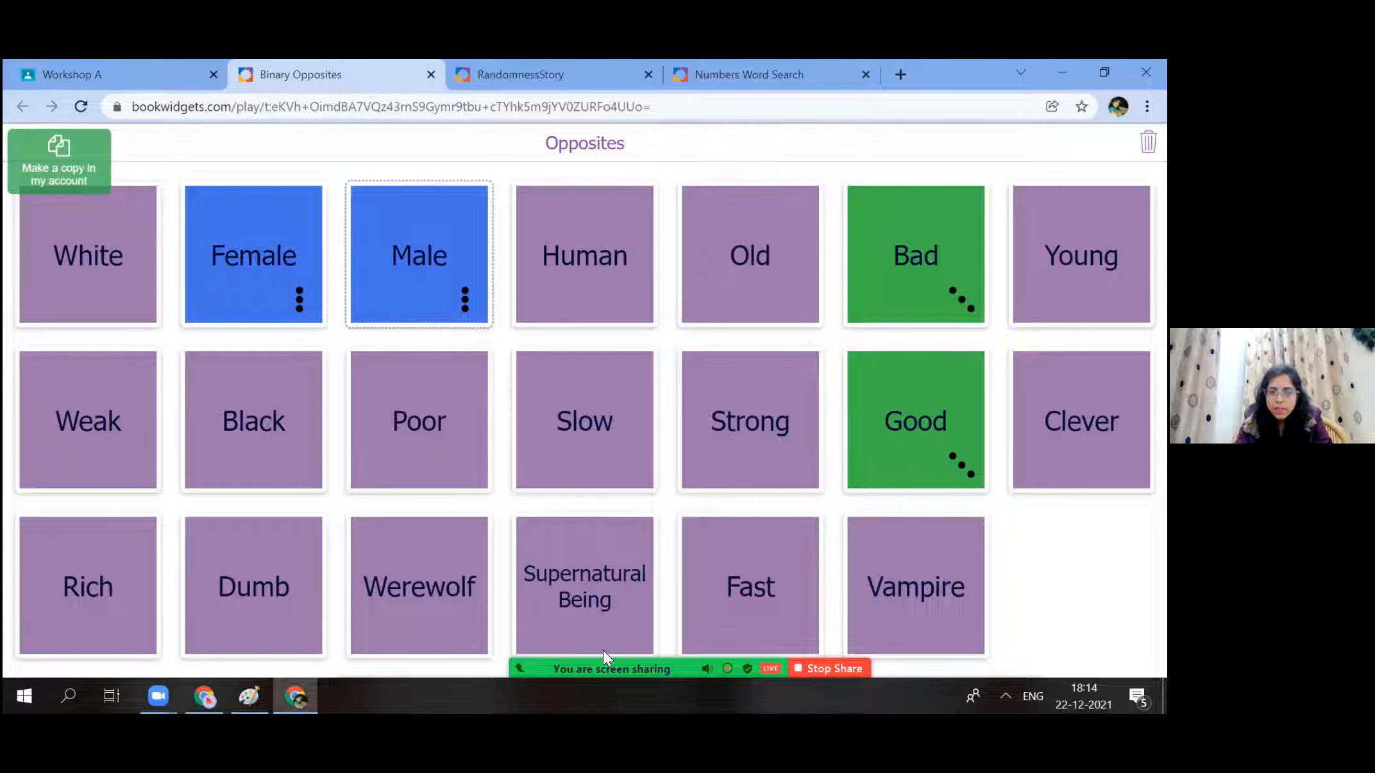
click(564, 468)
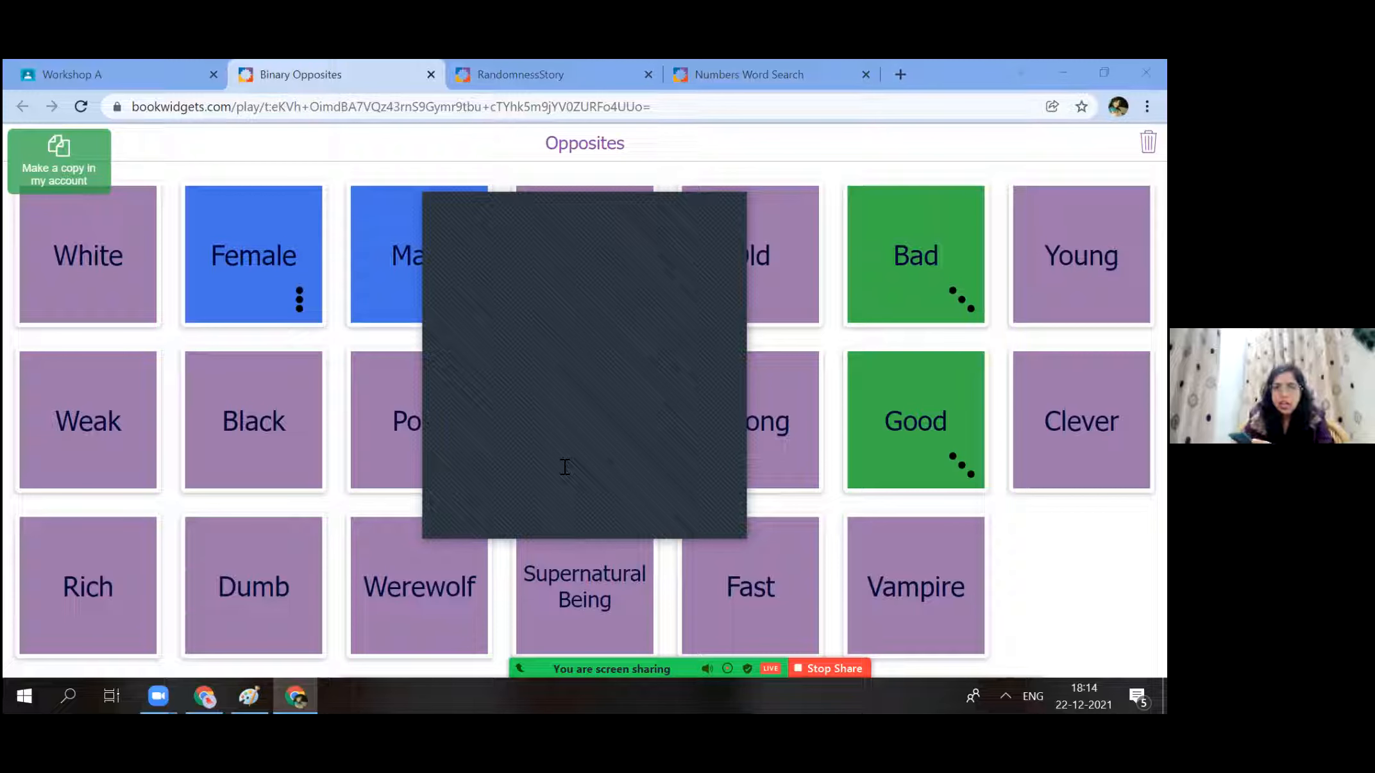
click(640, 210)
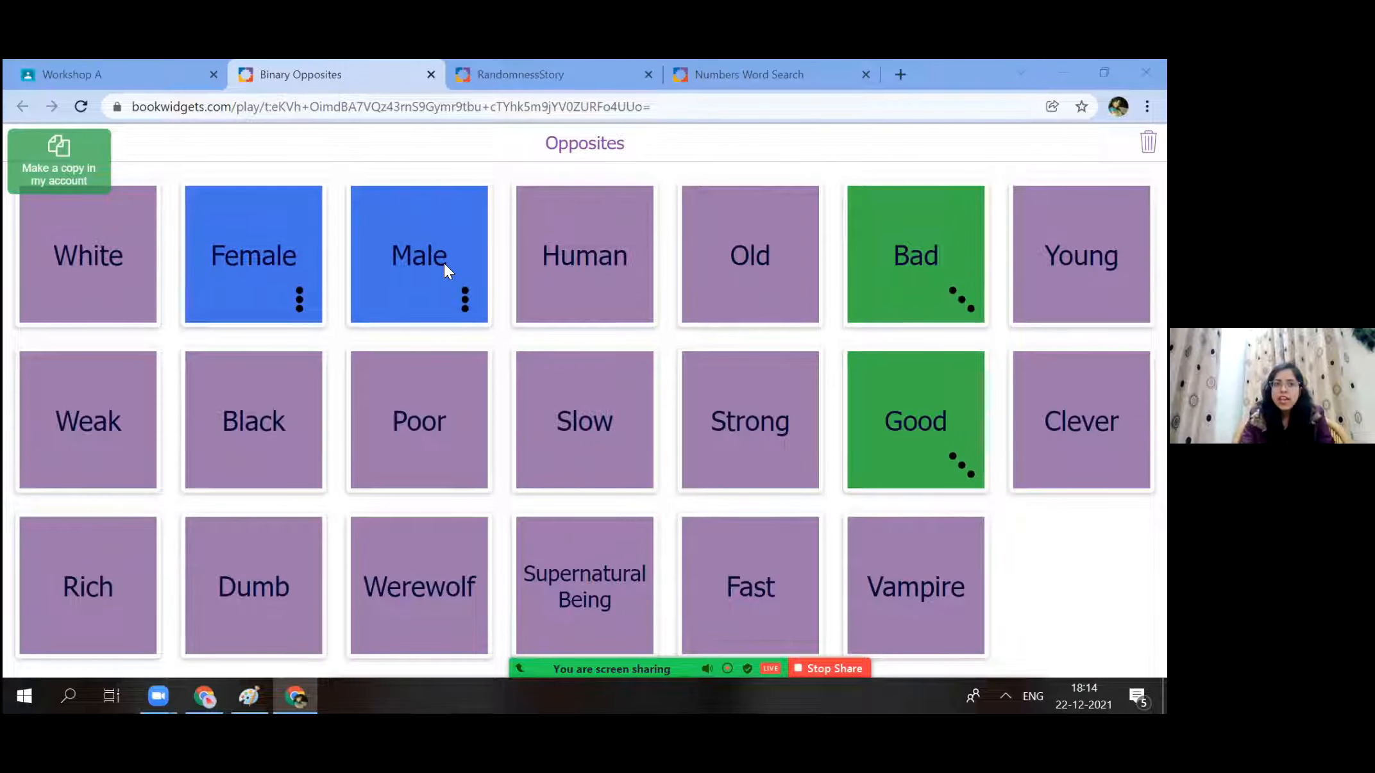
Close the RandomnessStory and Numbers Word Search activity tabs.
click(515, 63)
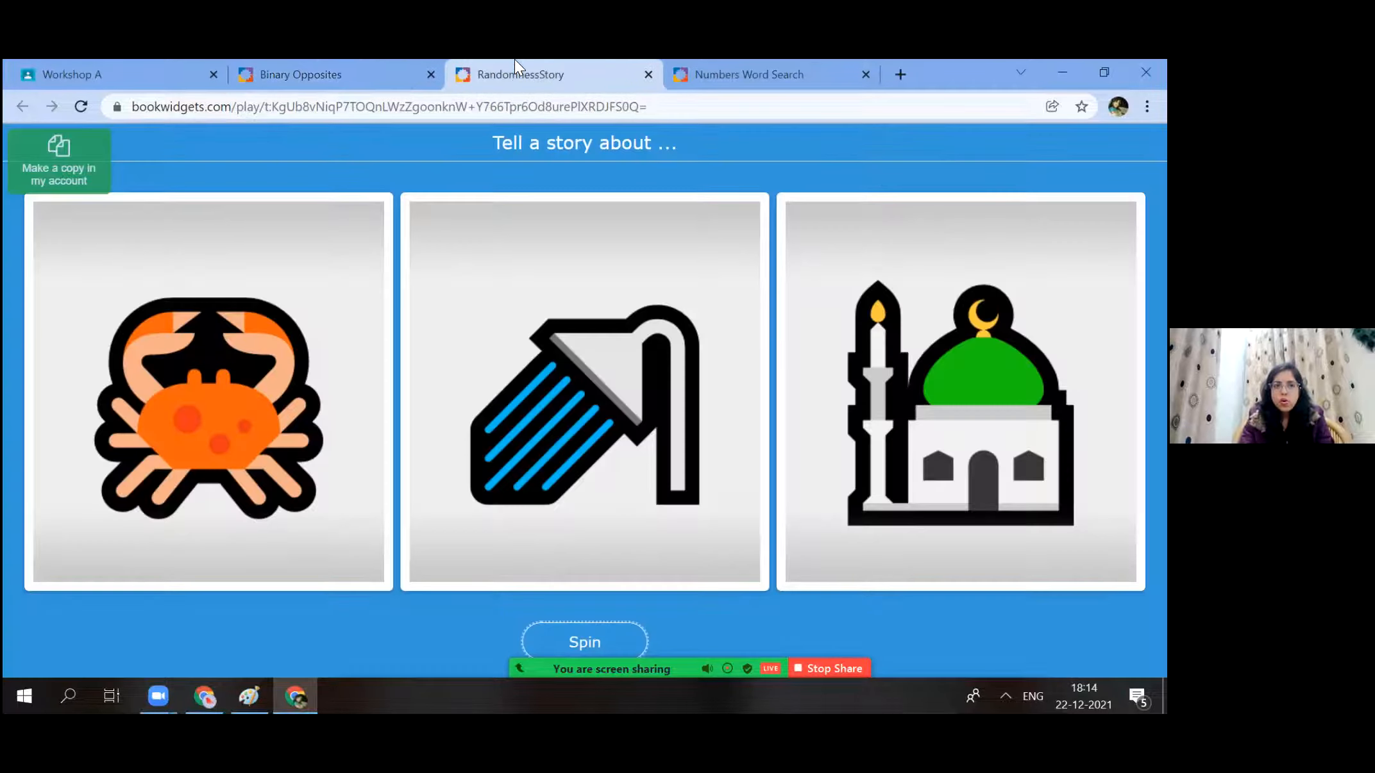
click(287, 72)
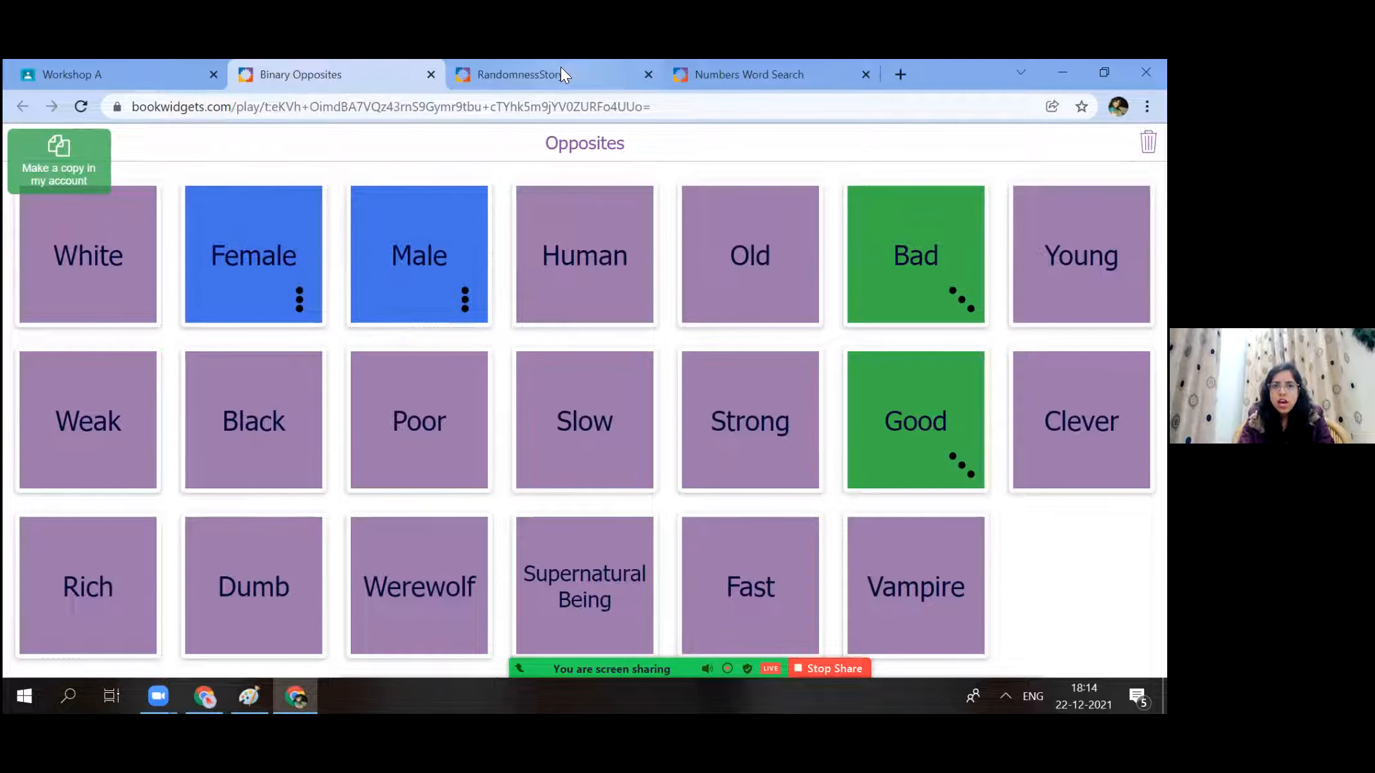
click(560, 67)
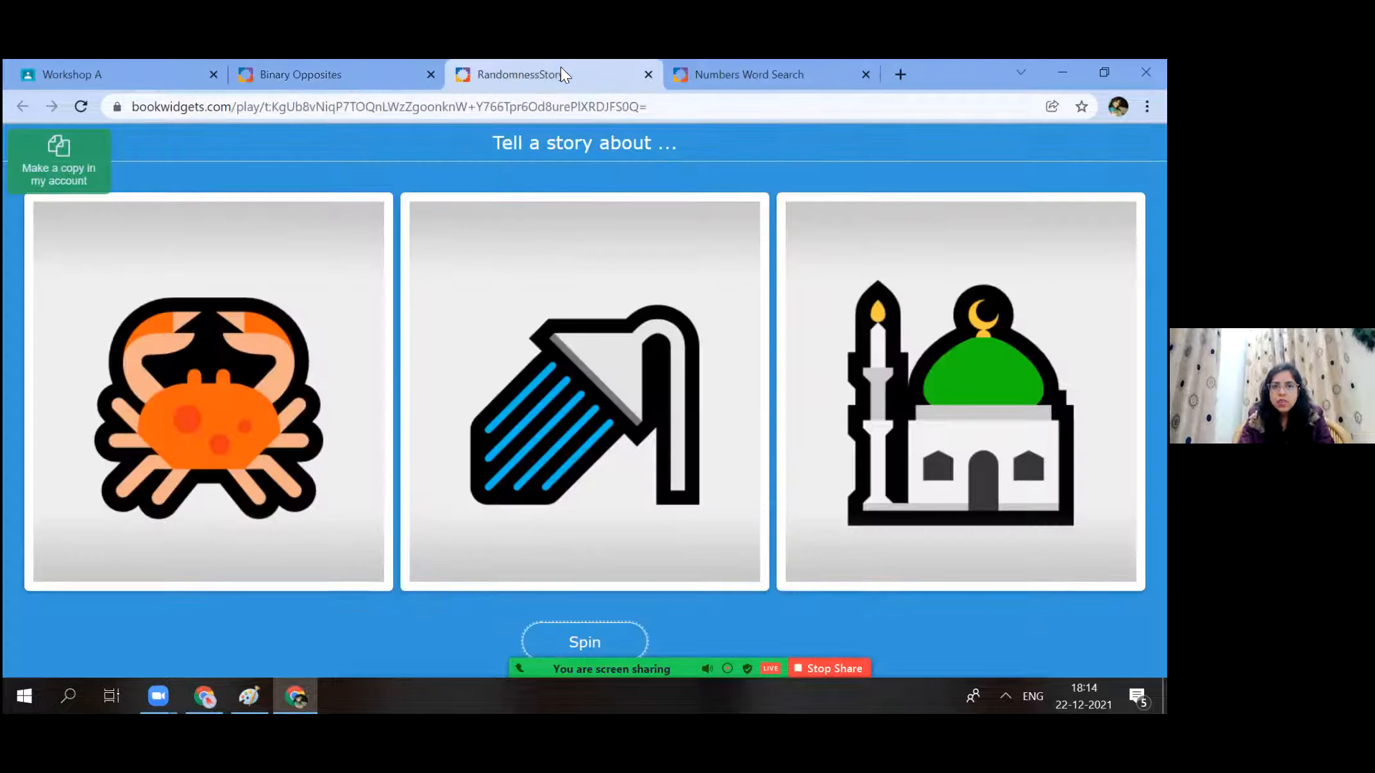
click(739, 85)
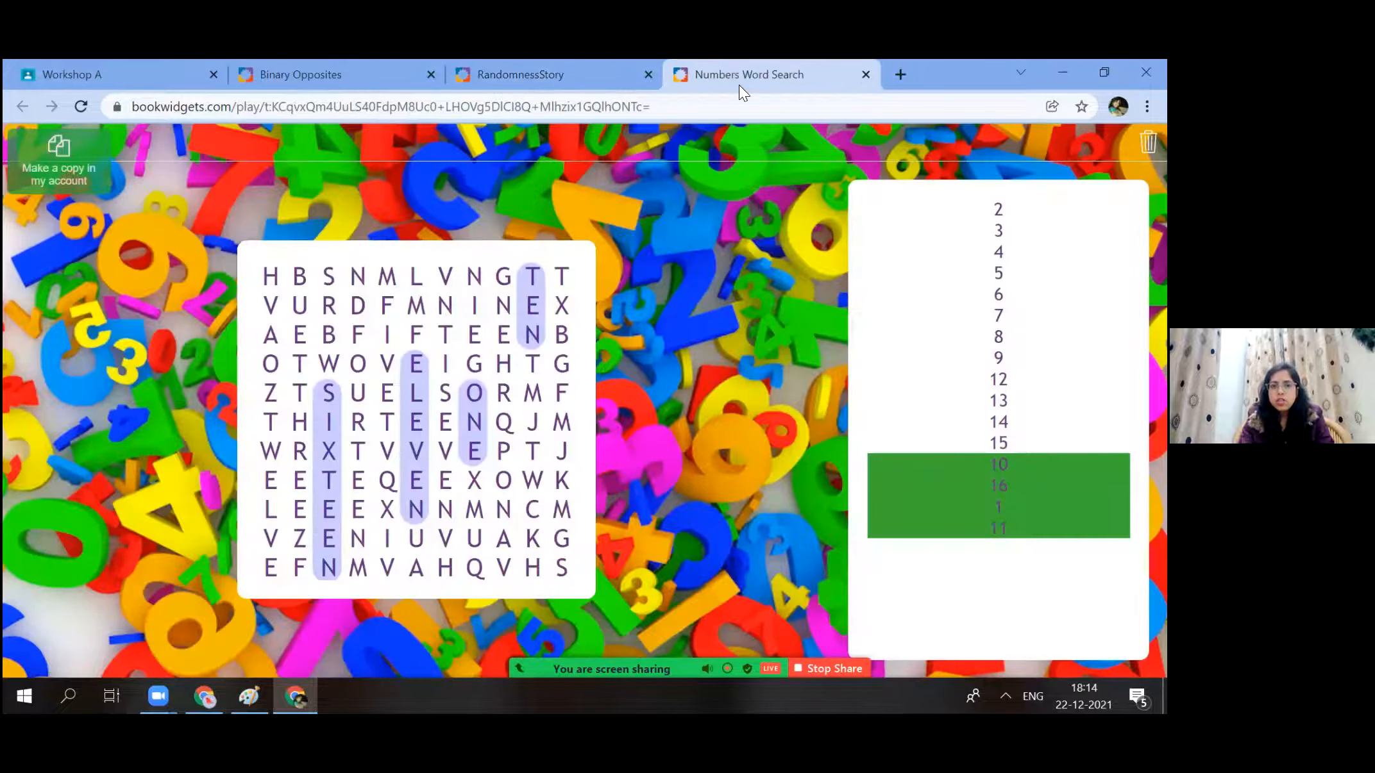
click(648, 73)
click(648, 73)
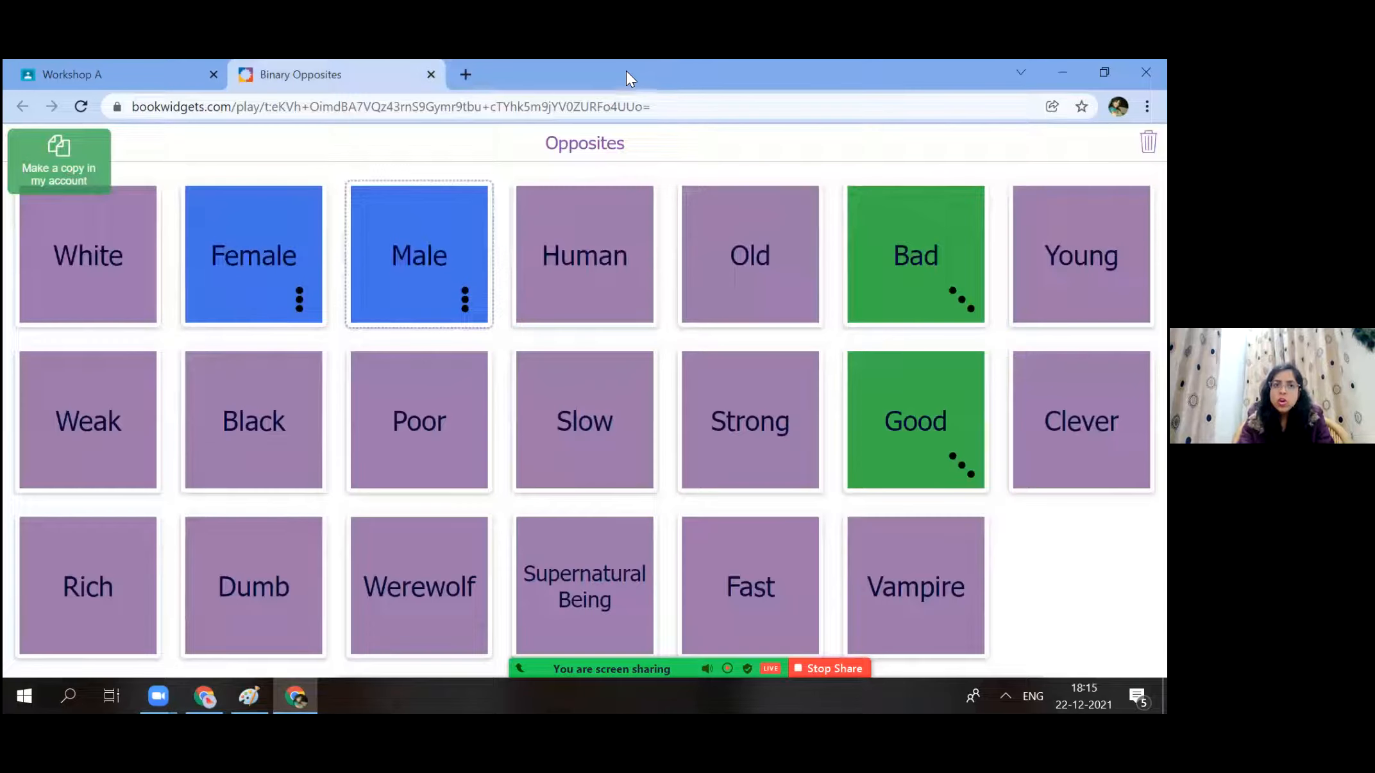
Close the Binary Opposites tab and open a new tab beside the Workshop A stream.
click(431, 75)
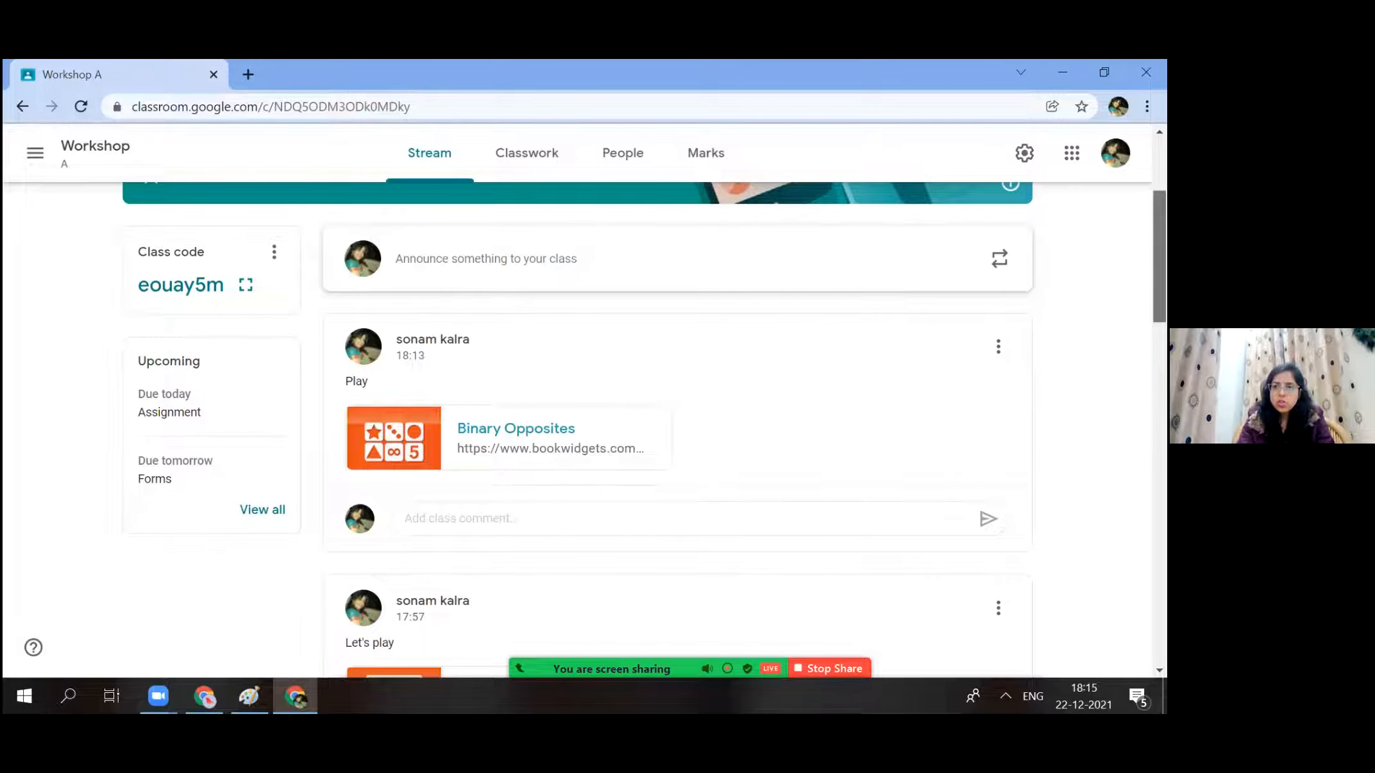
scroll(465, 359, up, 3)
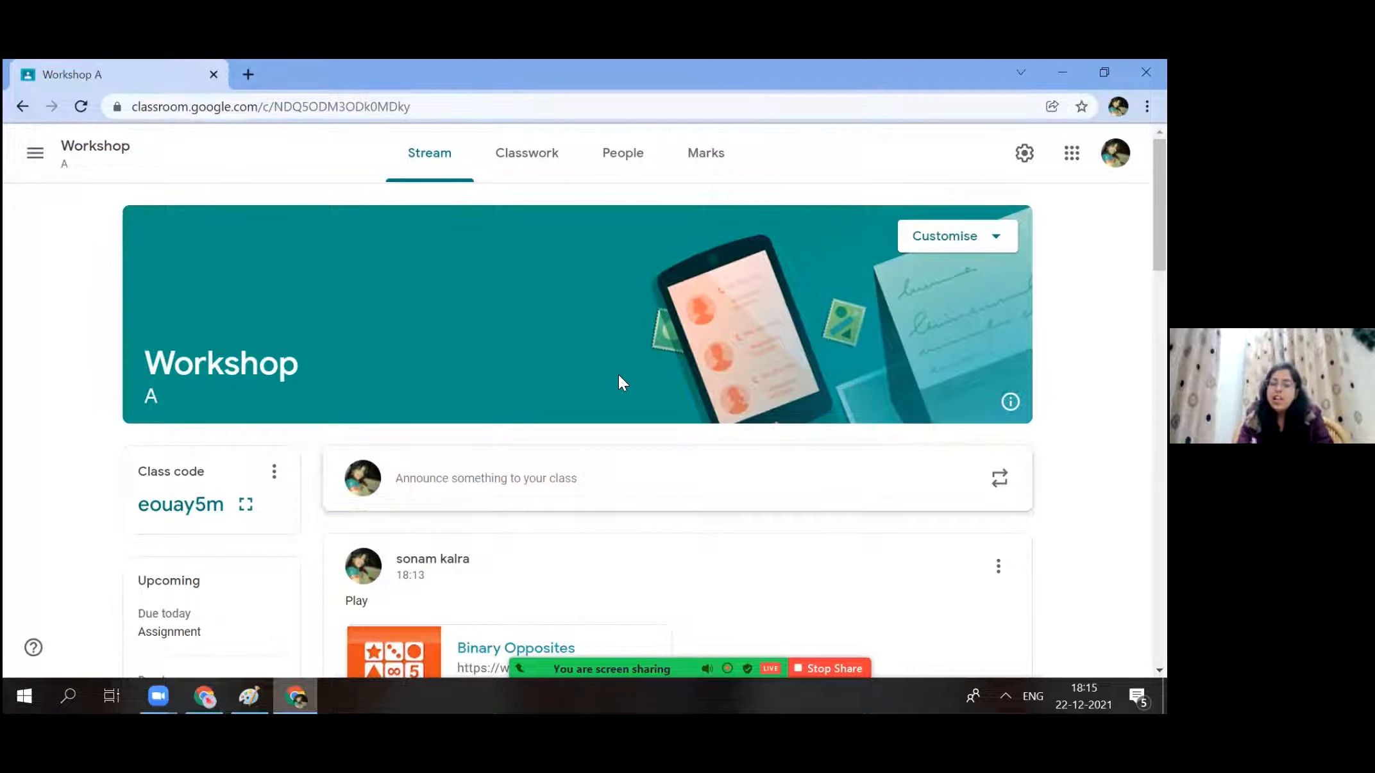
click(246, 75)
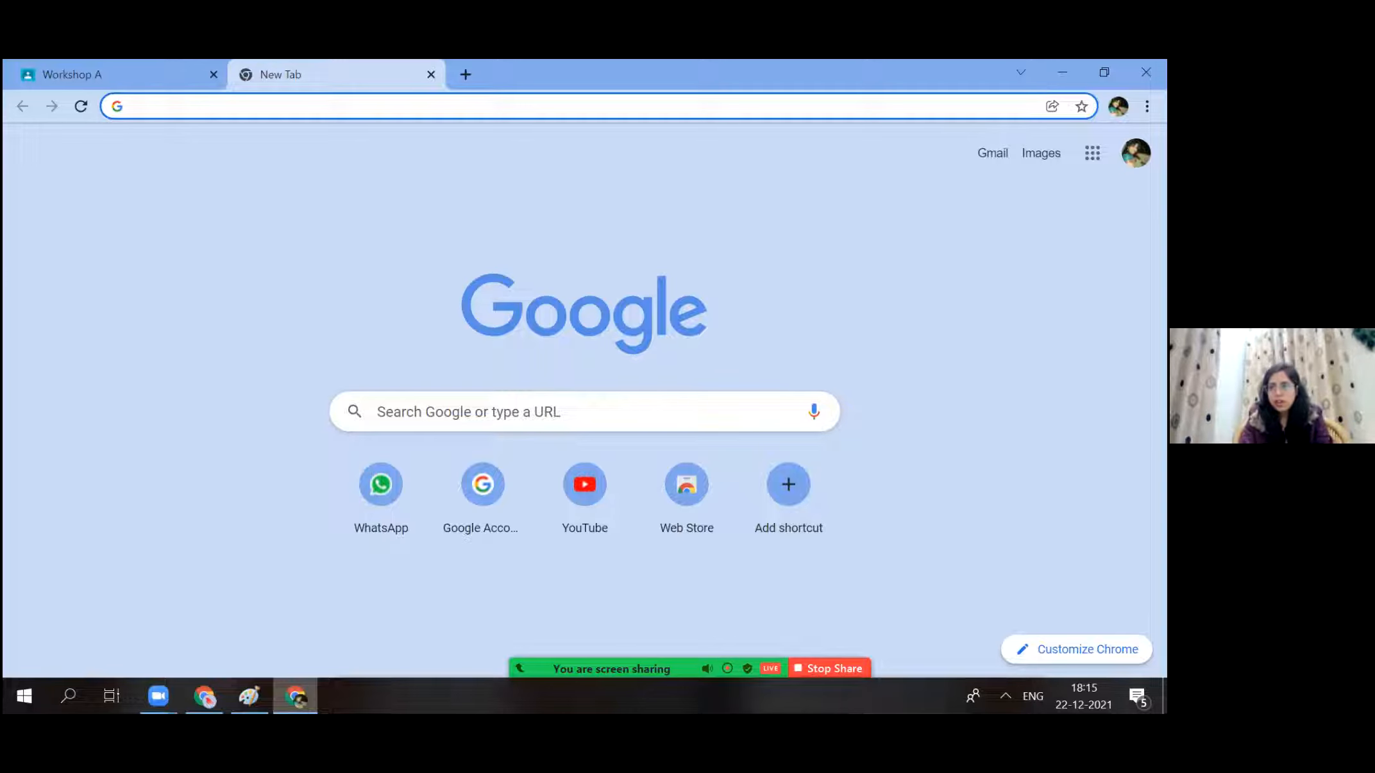
click(1092, 152)
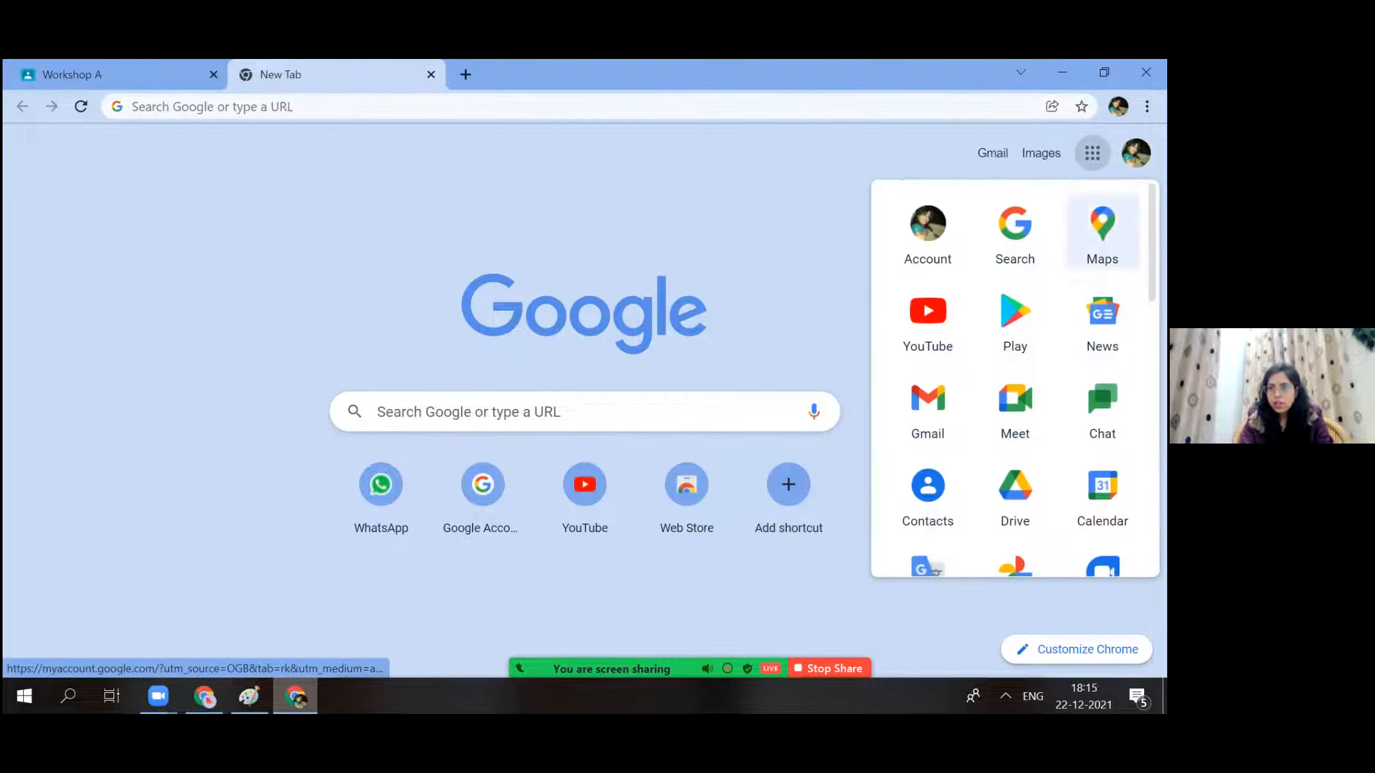
scroll(1015, 378, down, 5)
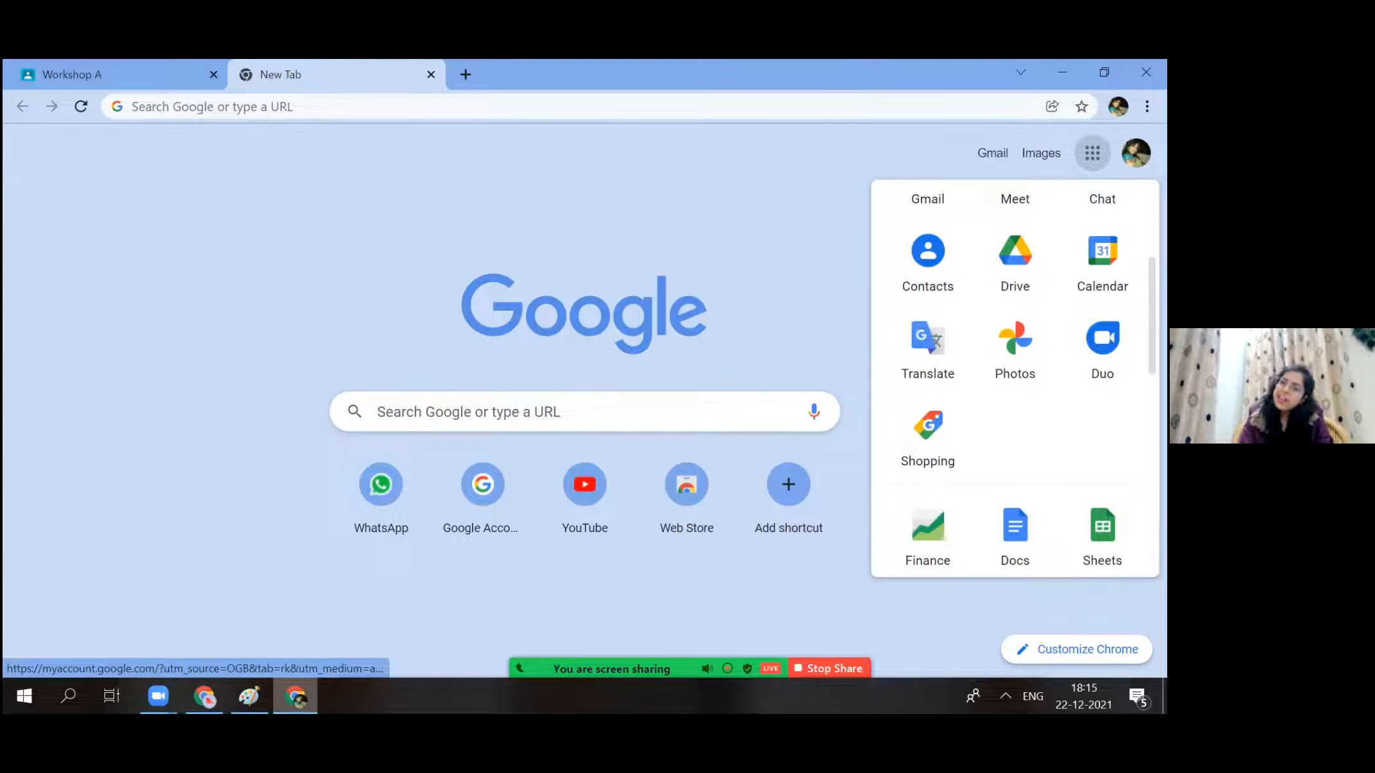
scroll(1014, 378, down, 2)
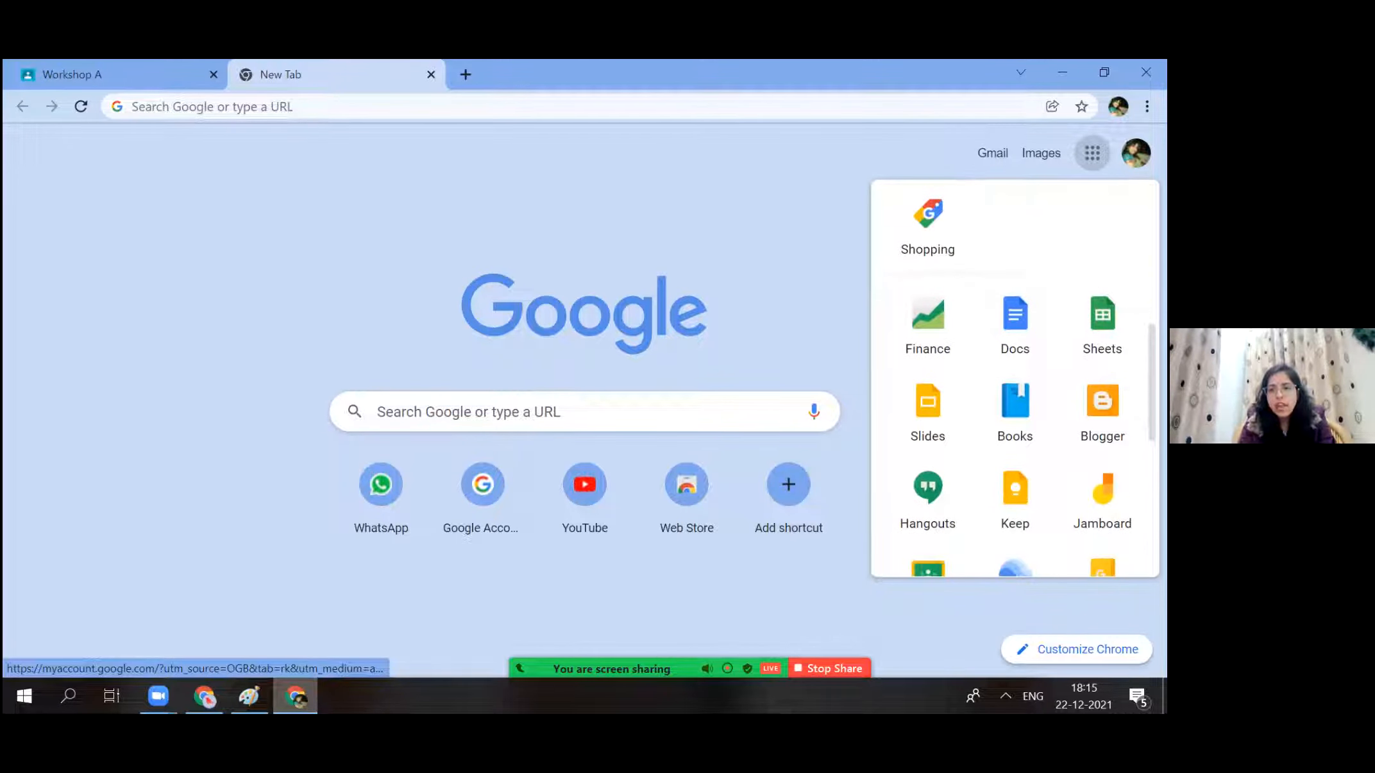
scroll(1014, 378, down, 4)
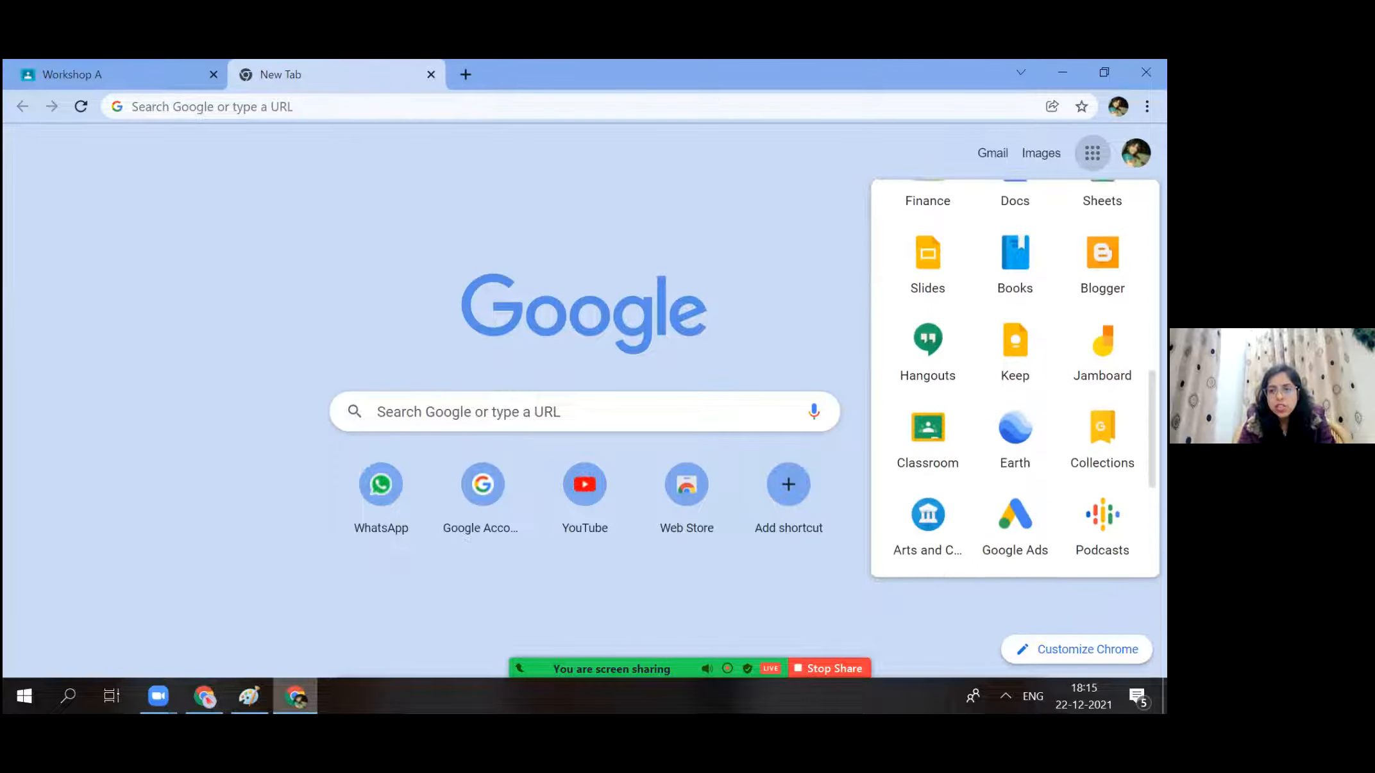
scroll(1014, 379, down, 1)
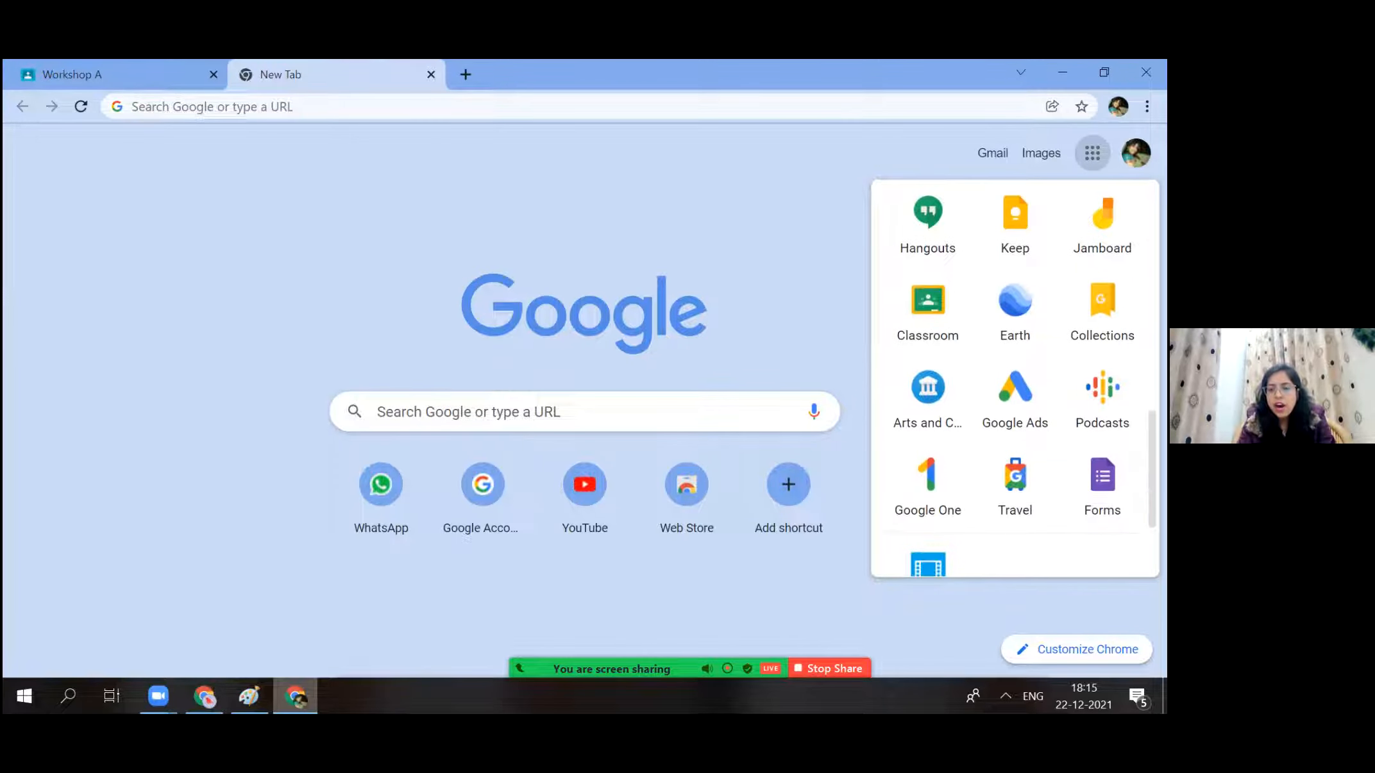
scroll(1014, 378, down, 2)
scroll(1015, 379, up, 3)
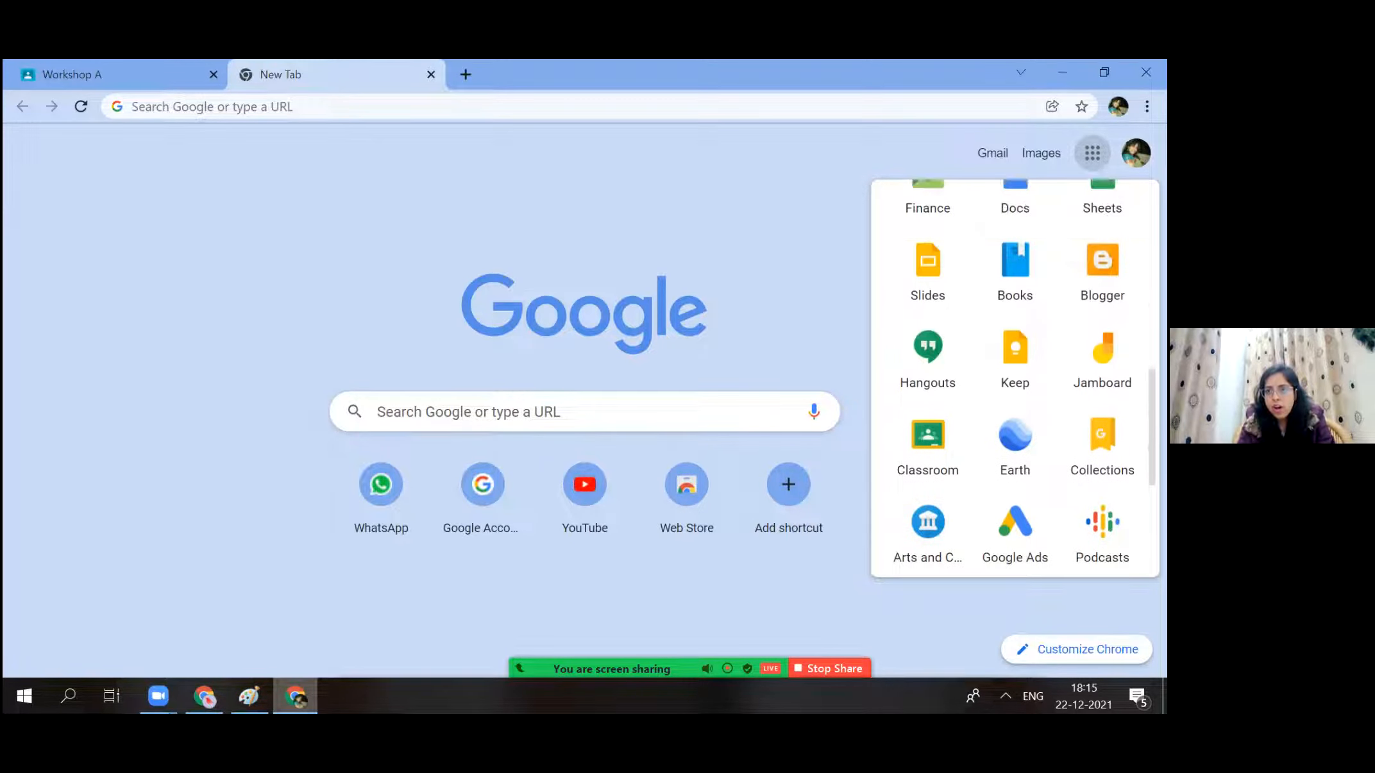
scroll(1015, 378, up, 3)
scroll(1014, 378, up, 2)
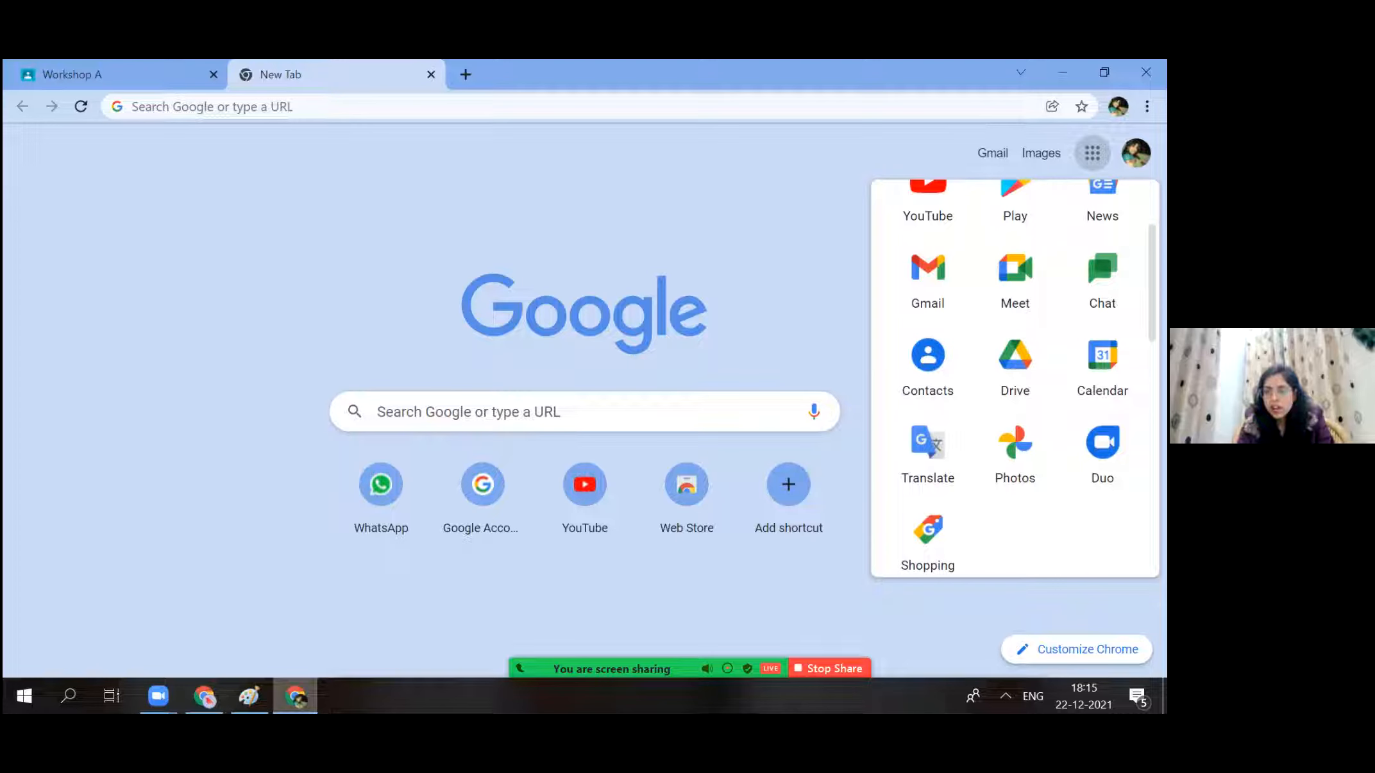
scroll(1014, 378, up, 2)
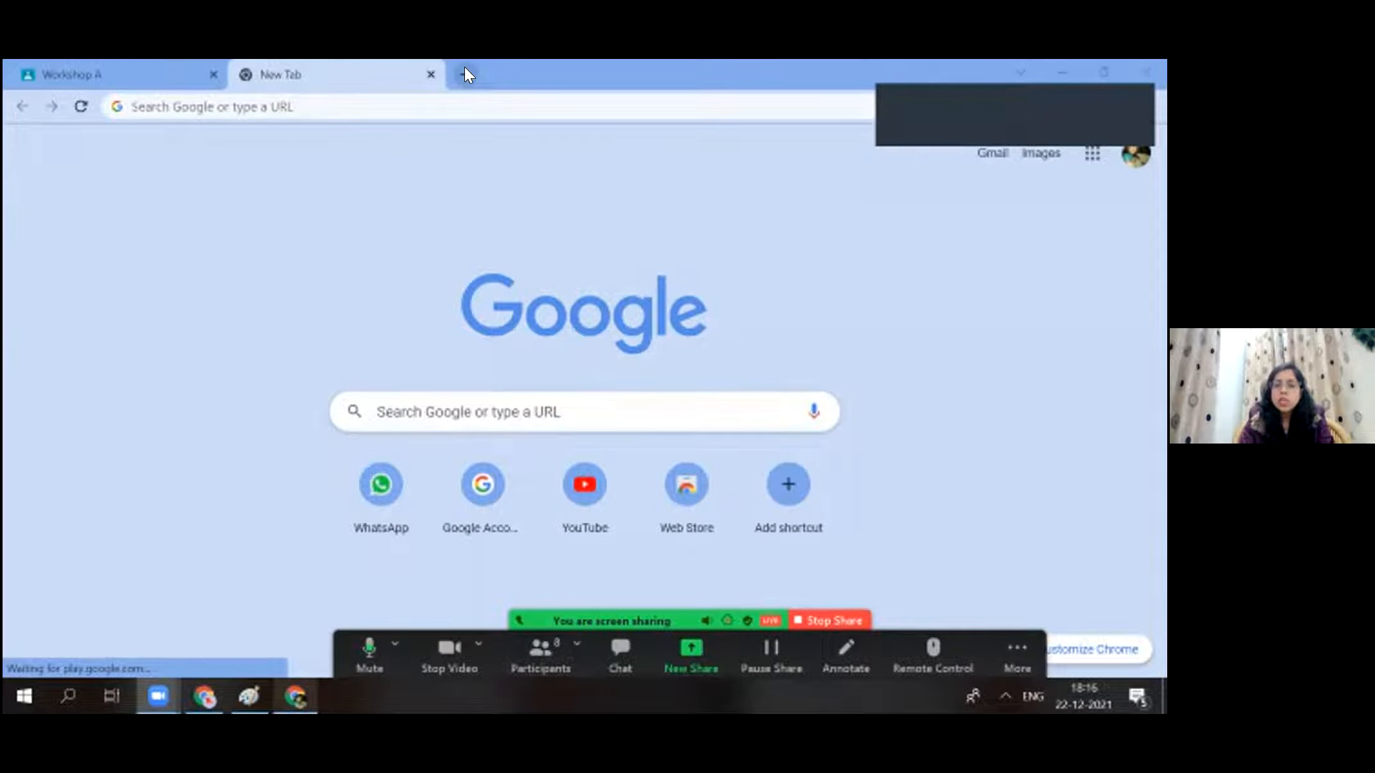
Open a third browser tab and launch Google Drive from the Google apps list.
click(464, 69)
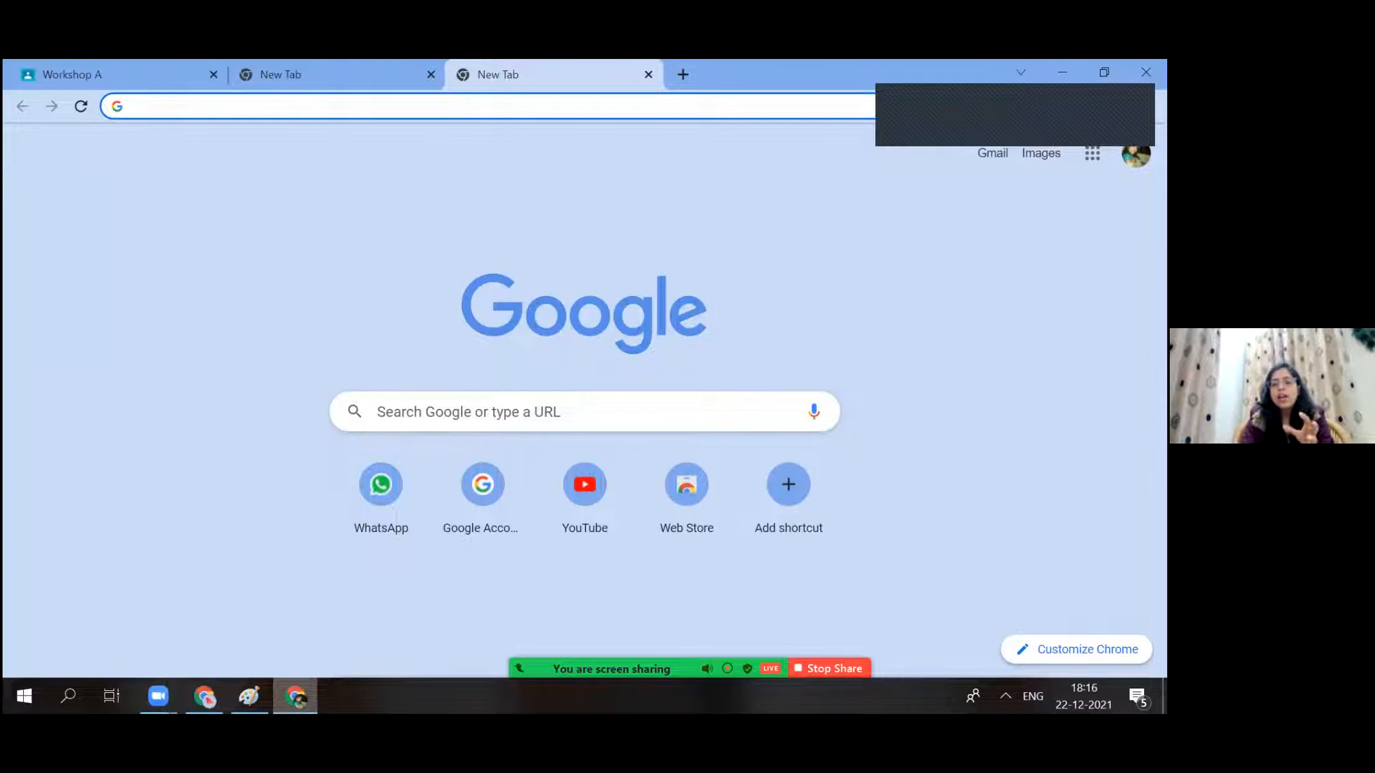
click(1092, 153)
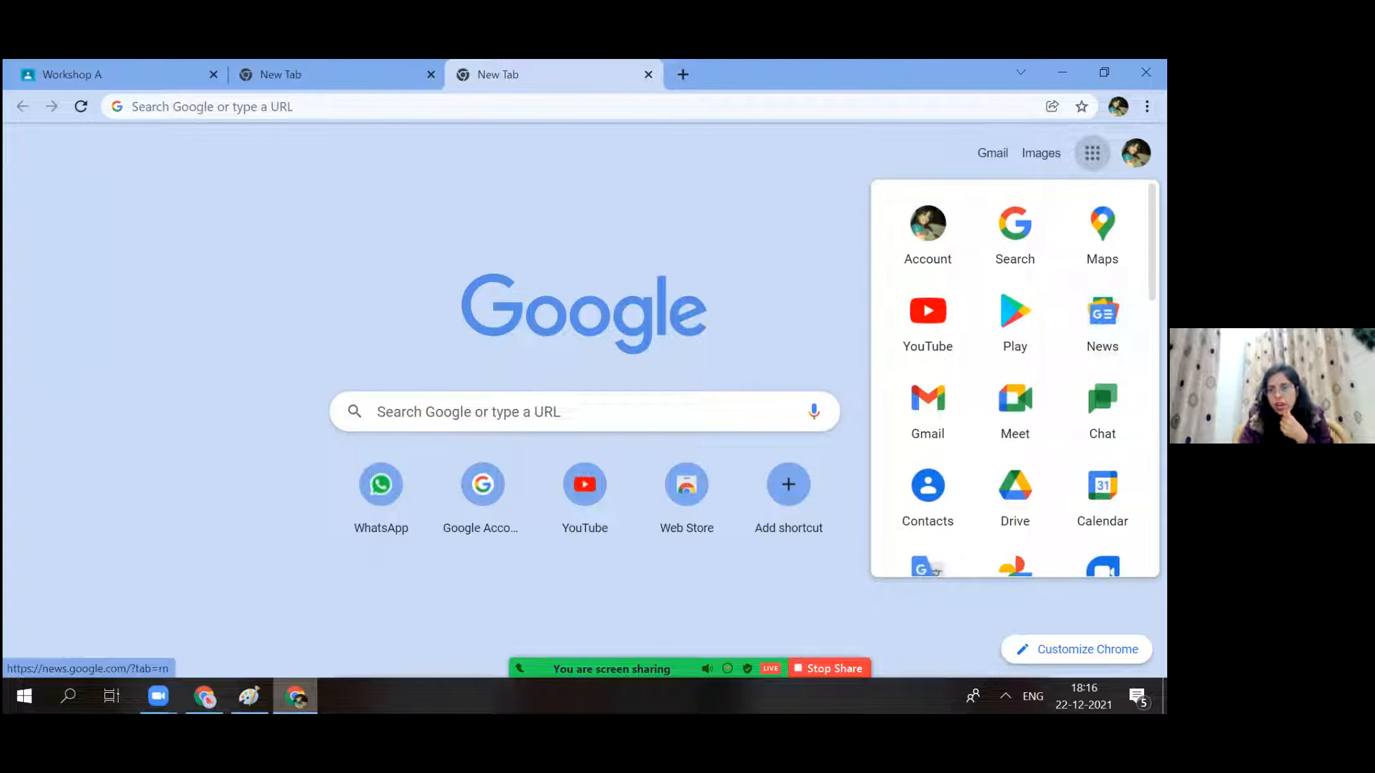
scroll(1014, 379, down, 1)
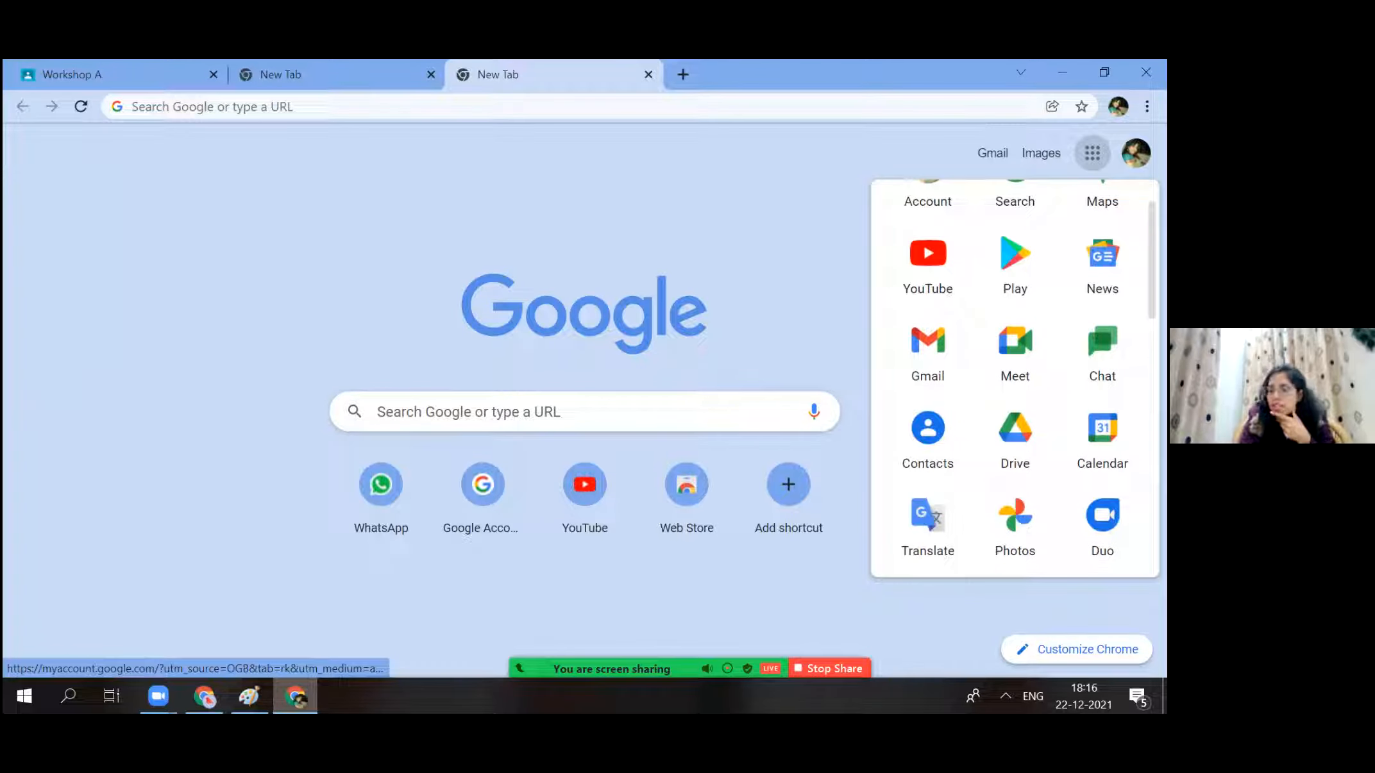
scroll(1010, 353, down, 2)
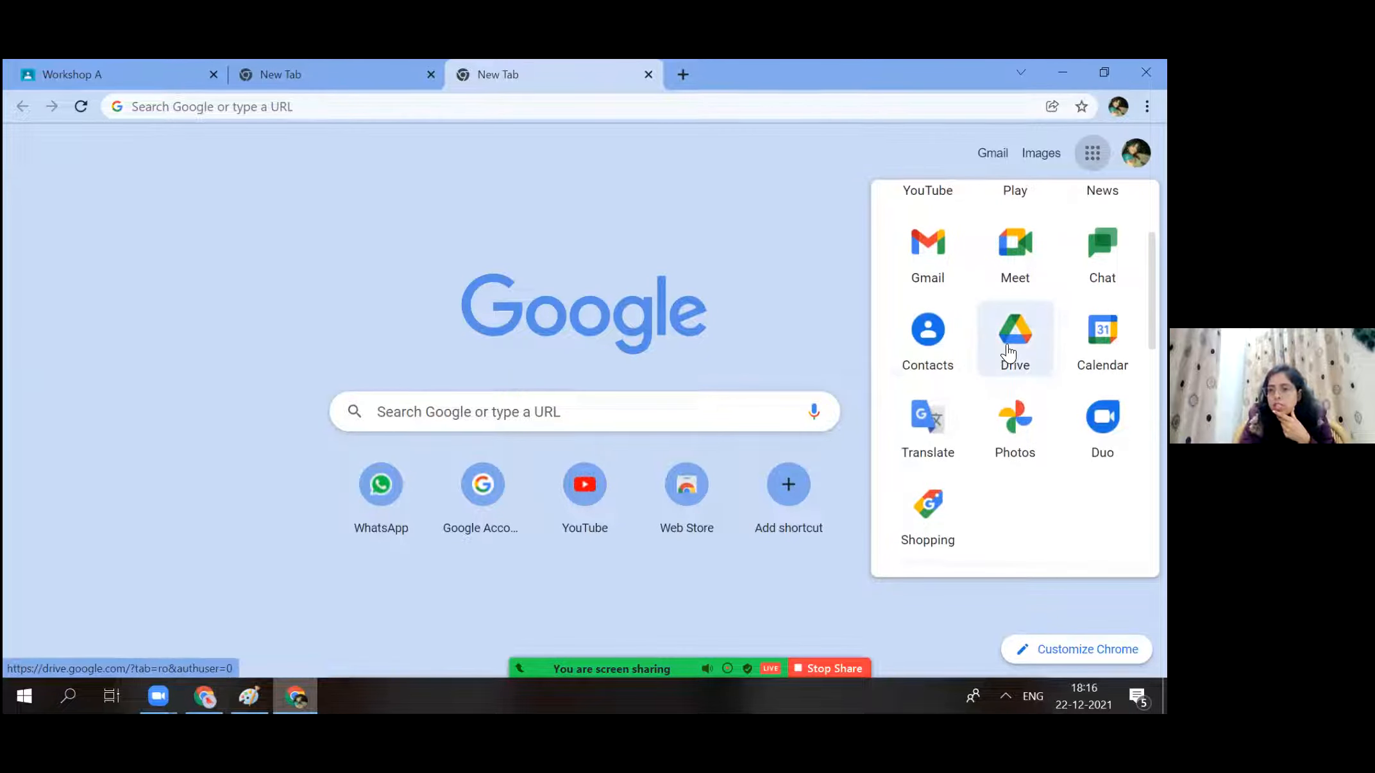
click(1008, 352)
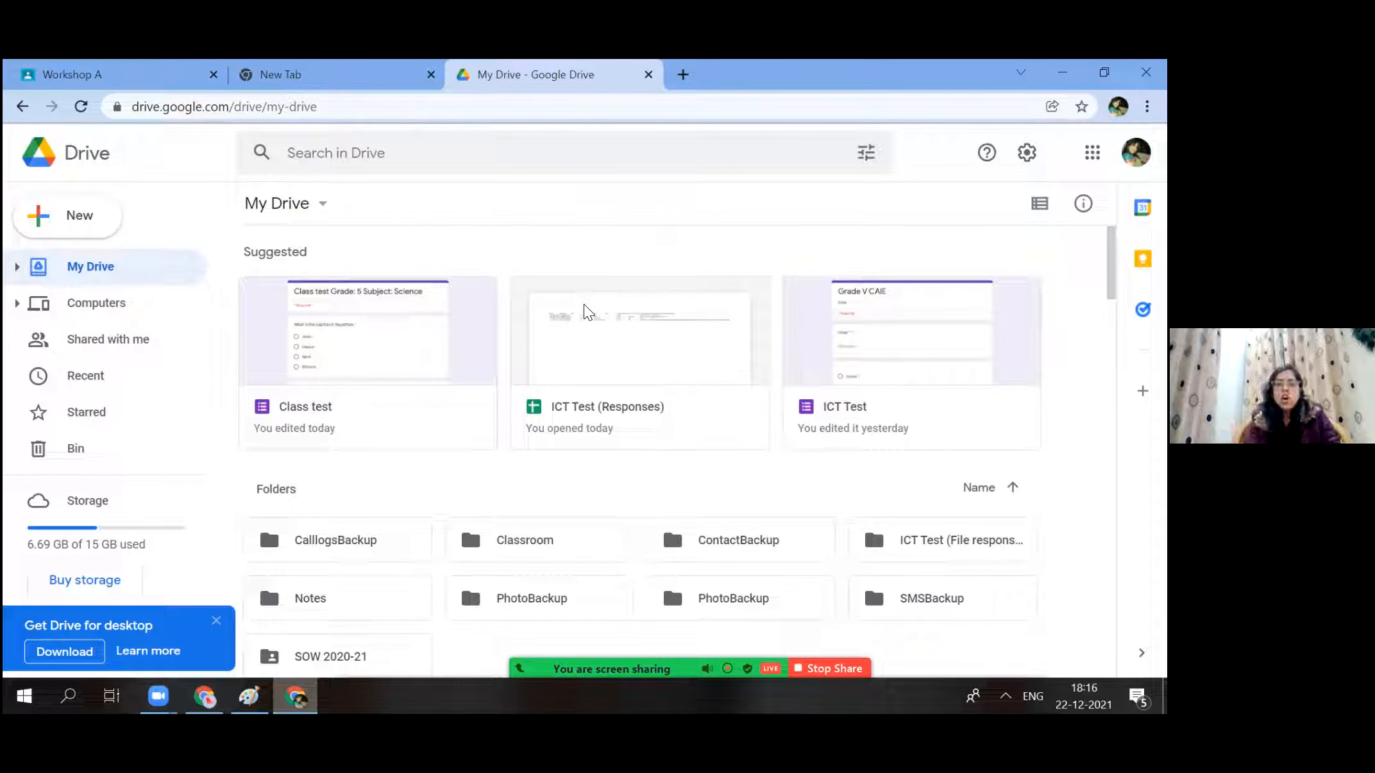
Check the empty Notes folder, return to My Drive, and scroll to the Class test form.
double_click(314, 598)
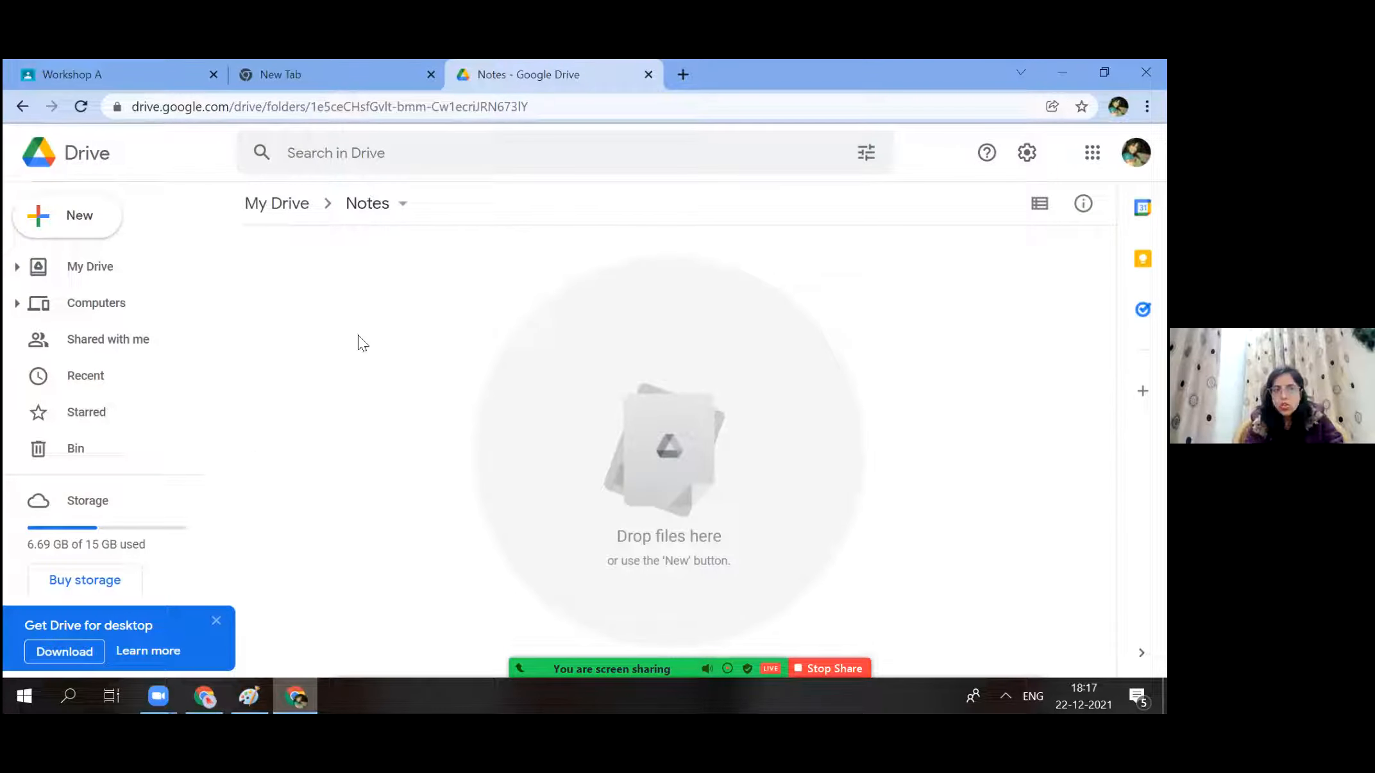
click(85, 221)
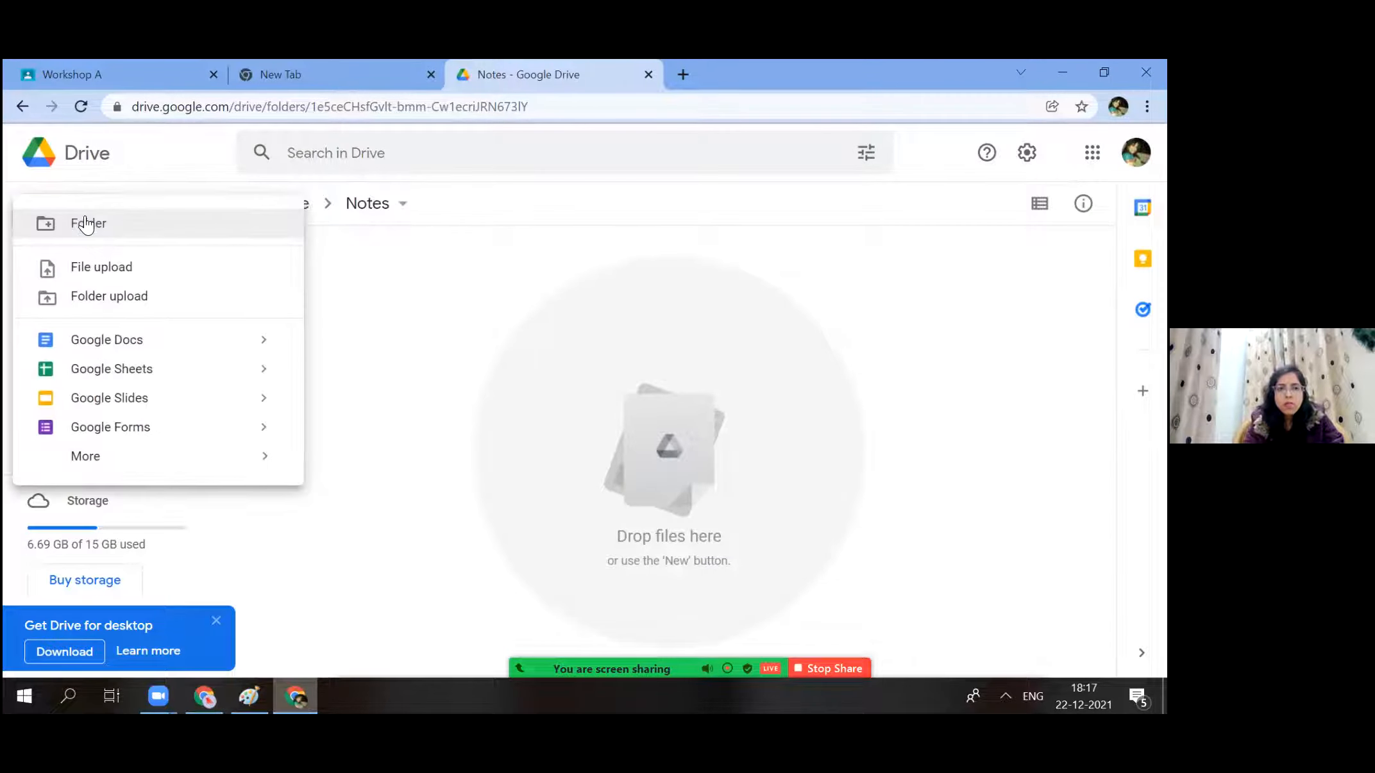
click(541, 318)
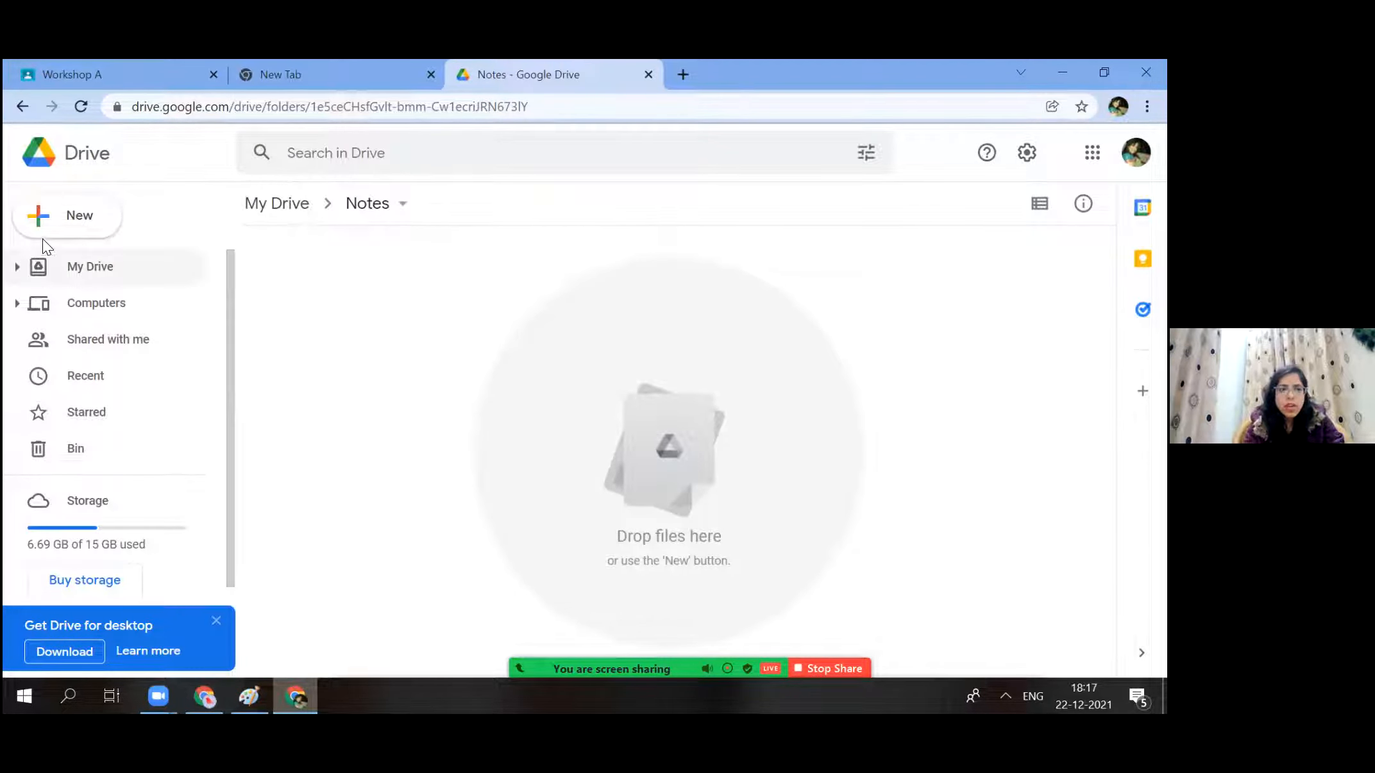
click(23, 106)
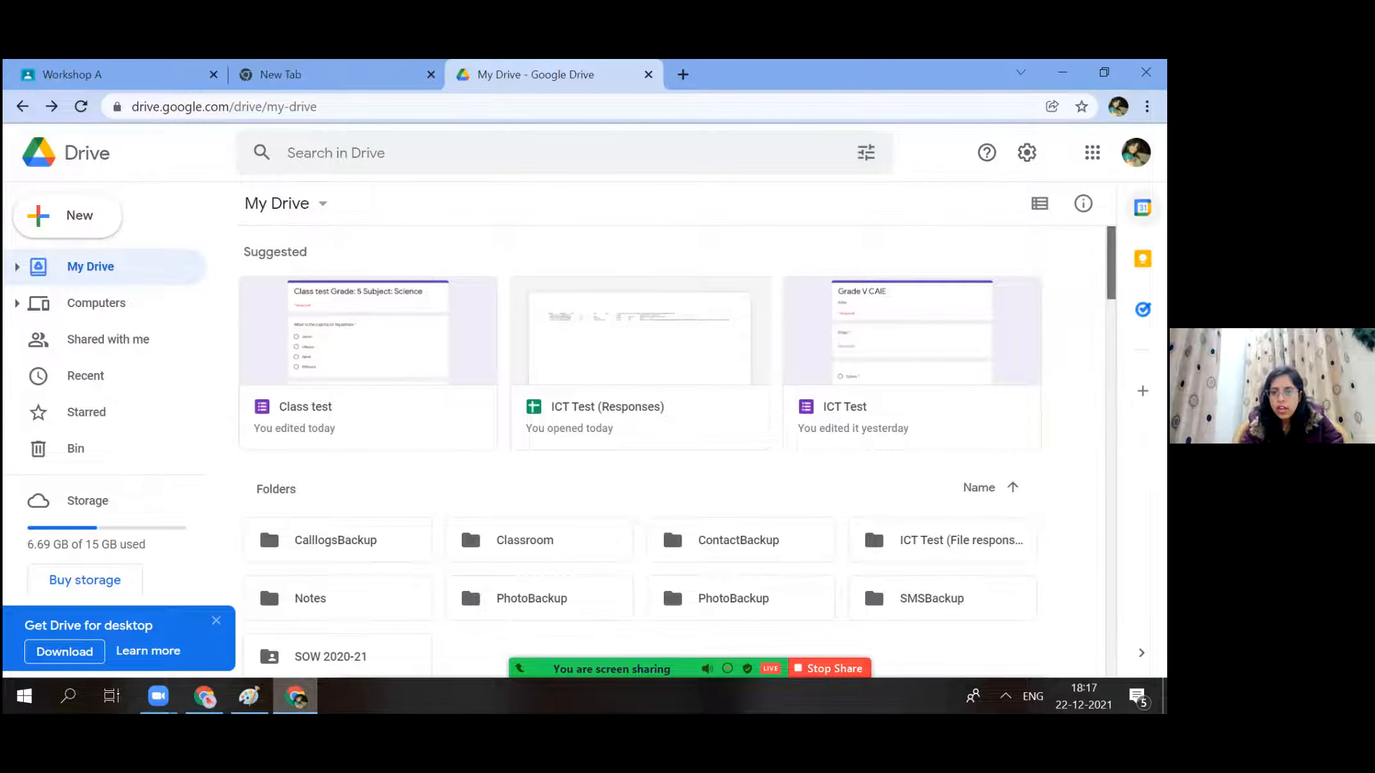
scroll(640, 447, down, 8)
scroll(681, 451, up, 1)
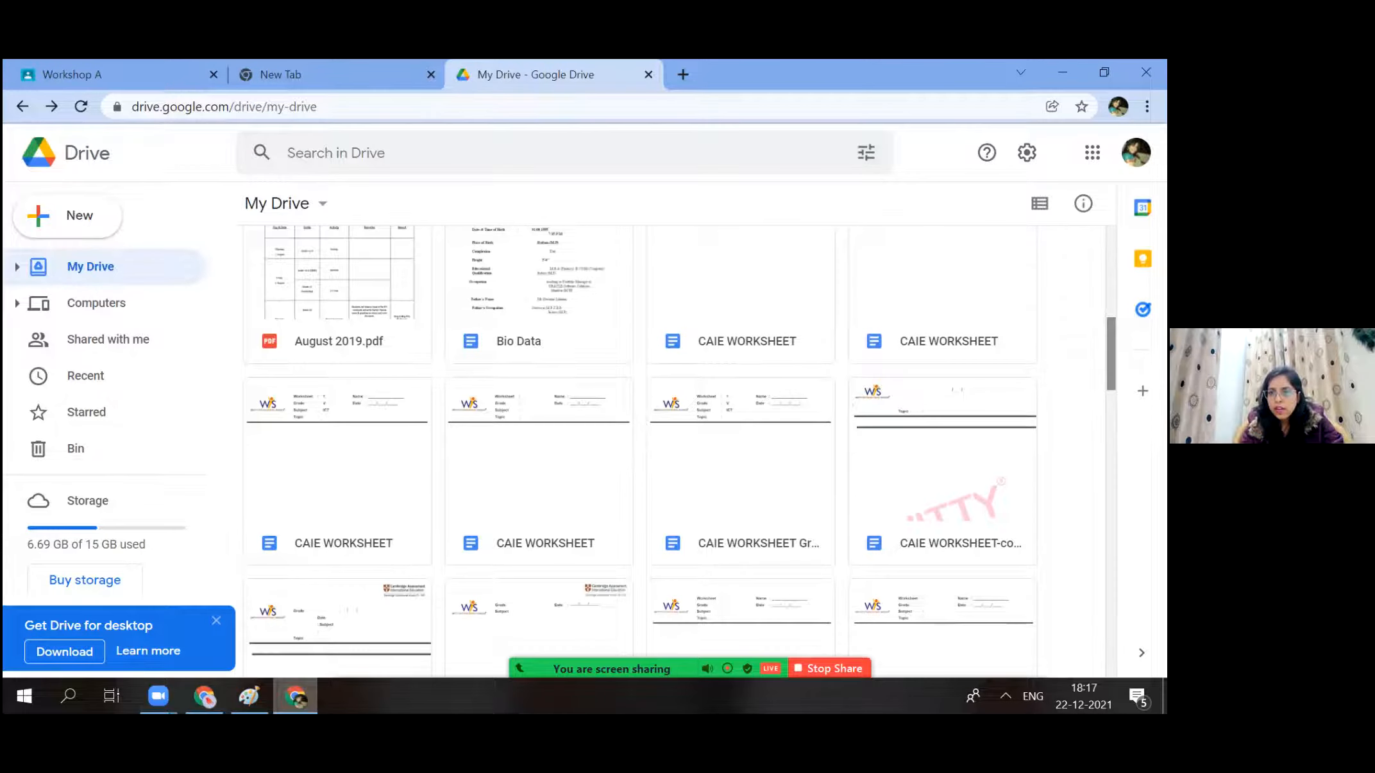
scroll(692, 280, down, 6)
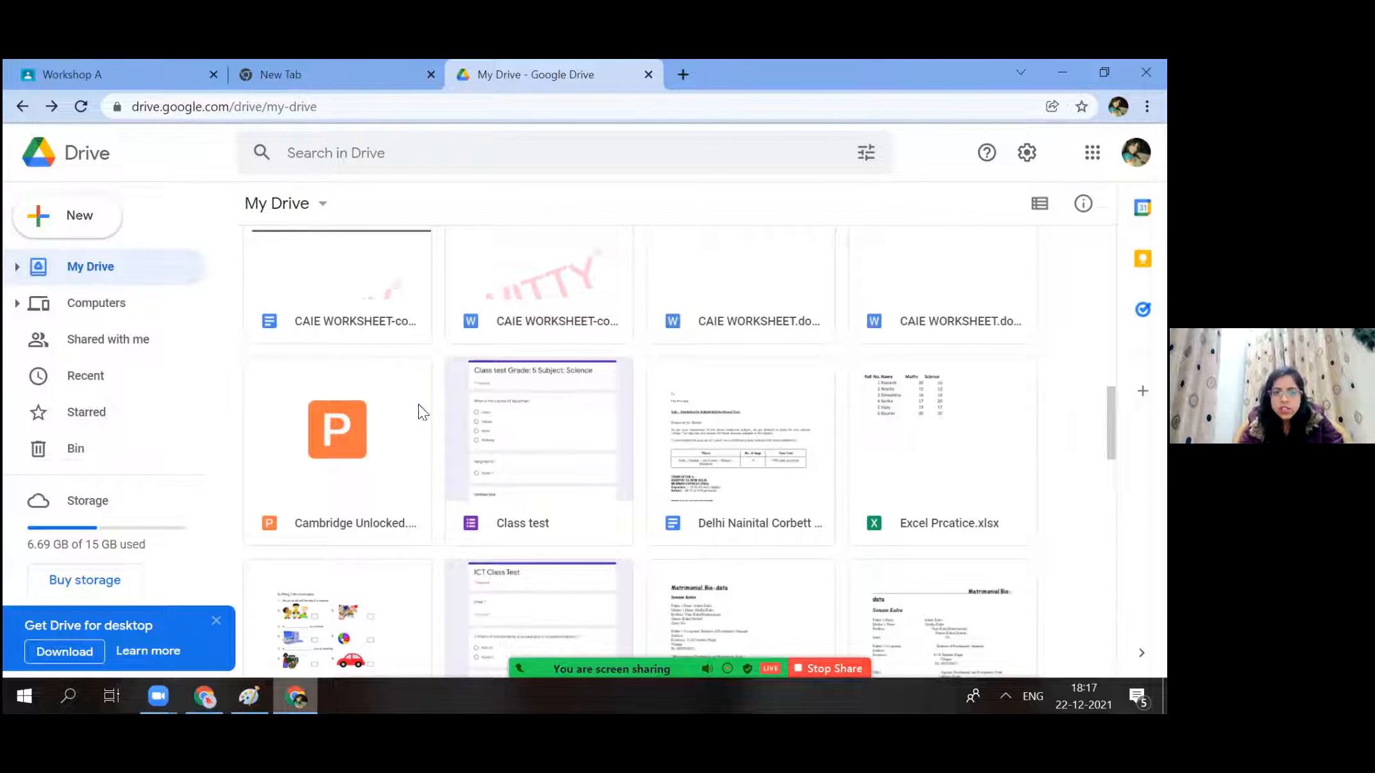
Briefly open the Class test form, then open j2ee slides.ppt in Google Slides.
double_click(516, 442)
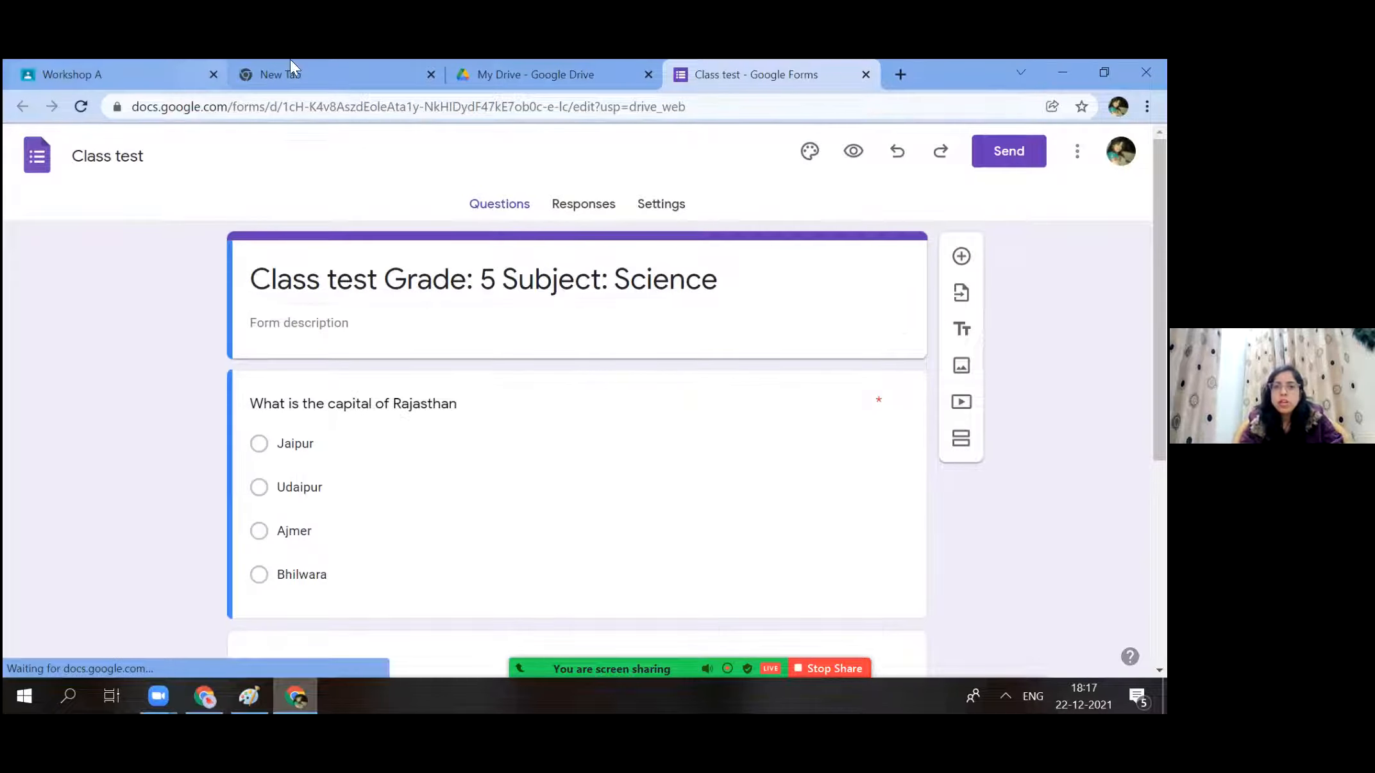
click(866, 74)
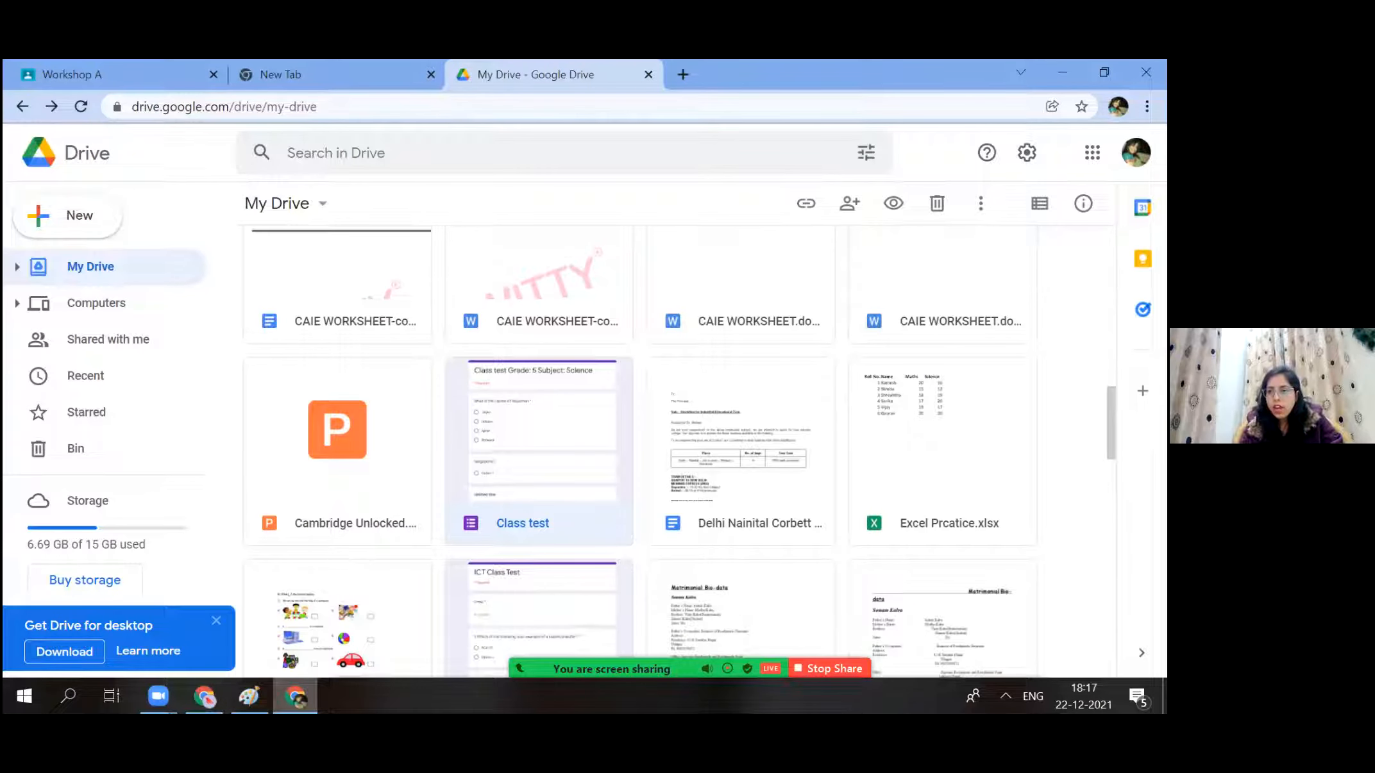
scroll(556, 488, down, 8)
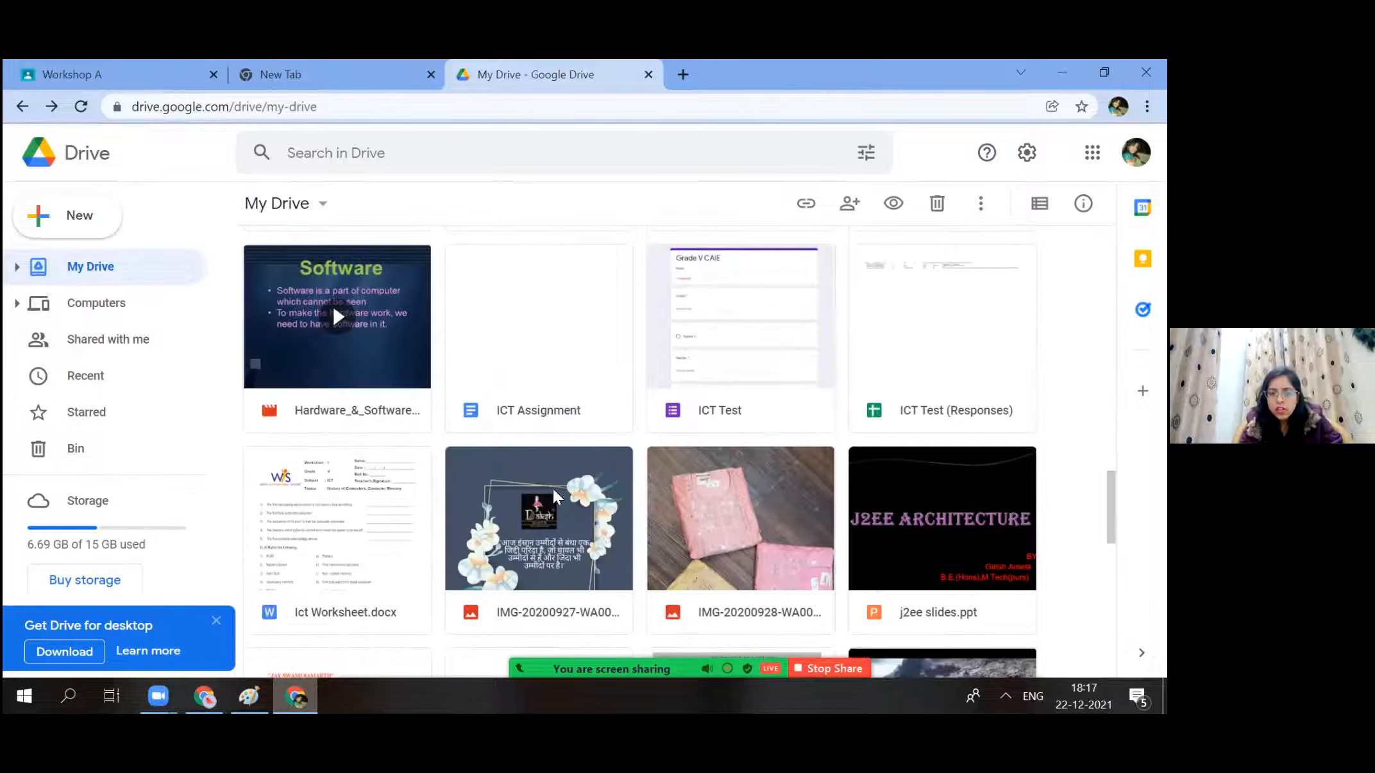
click(538, 513)
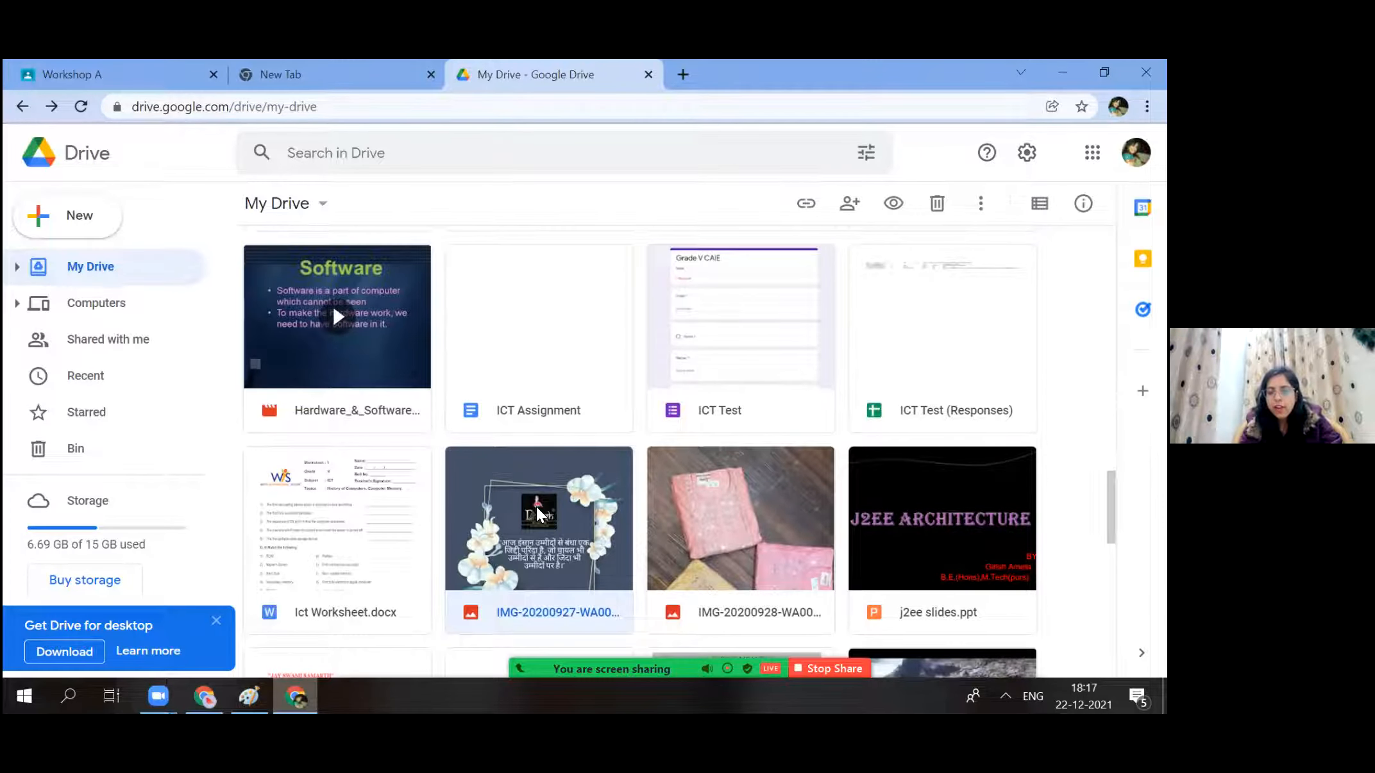
double_click(956, 523)
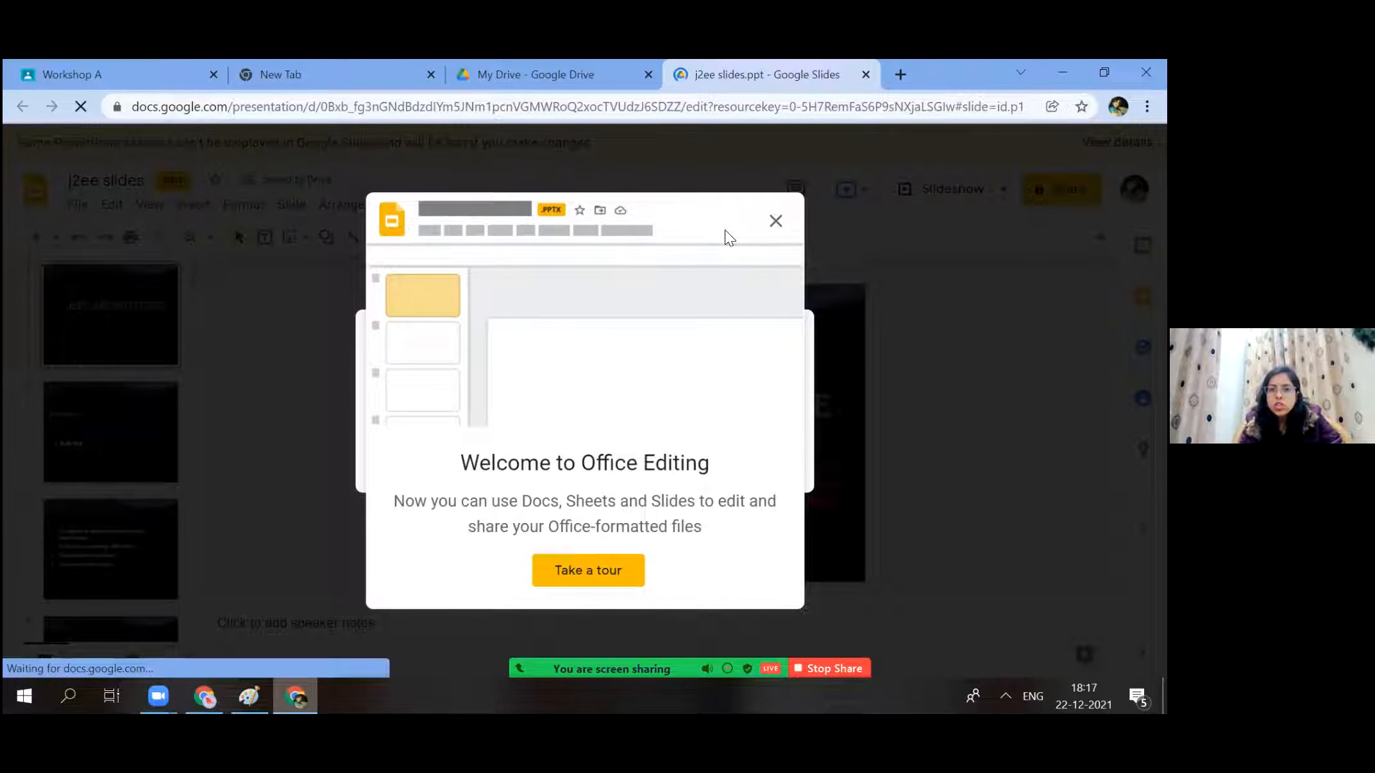
Dismiss the welcome notice and start sharing, adding then removing a suggested contact.
click(776, 220)
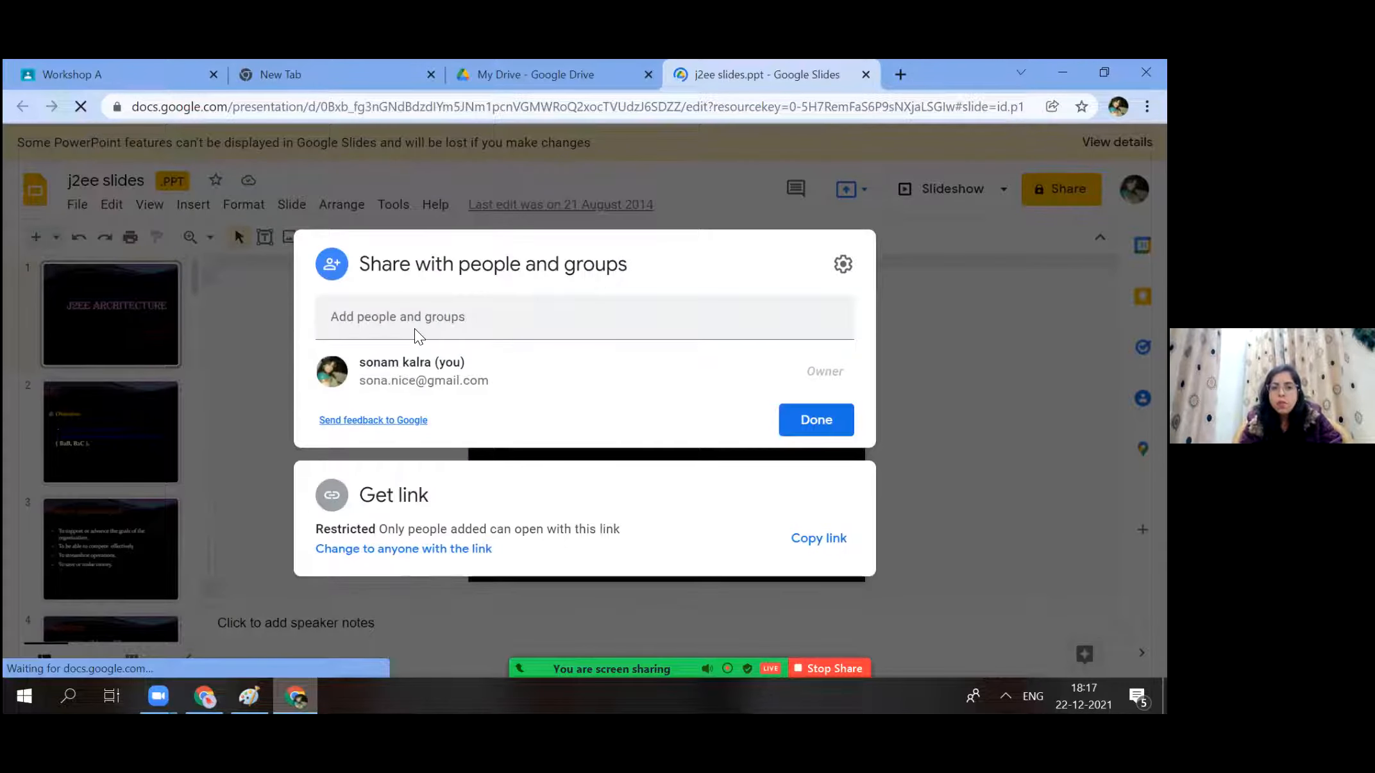
click(388, 305)
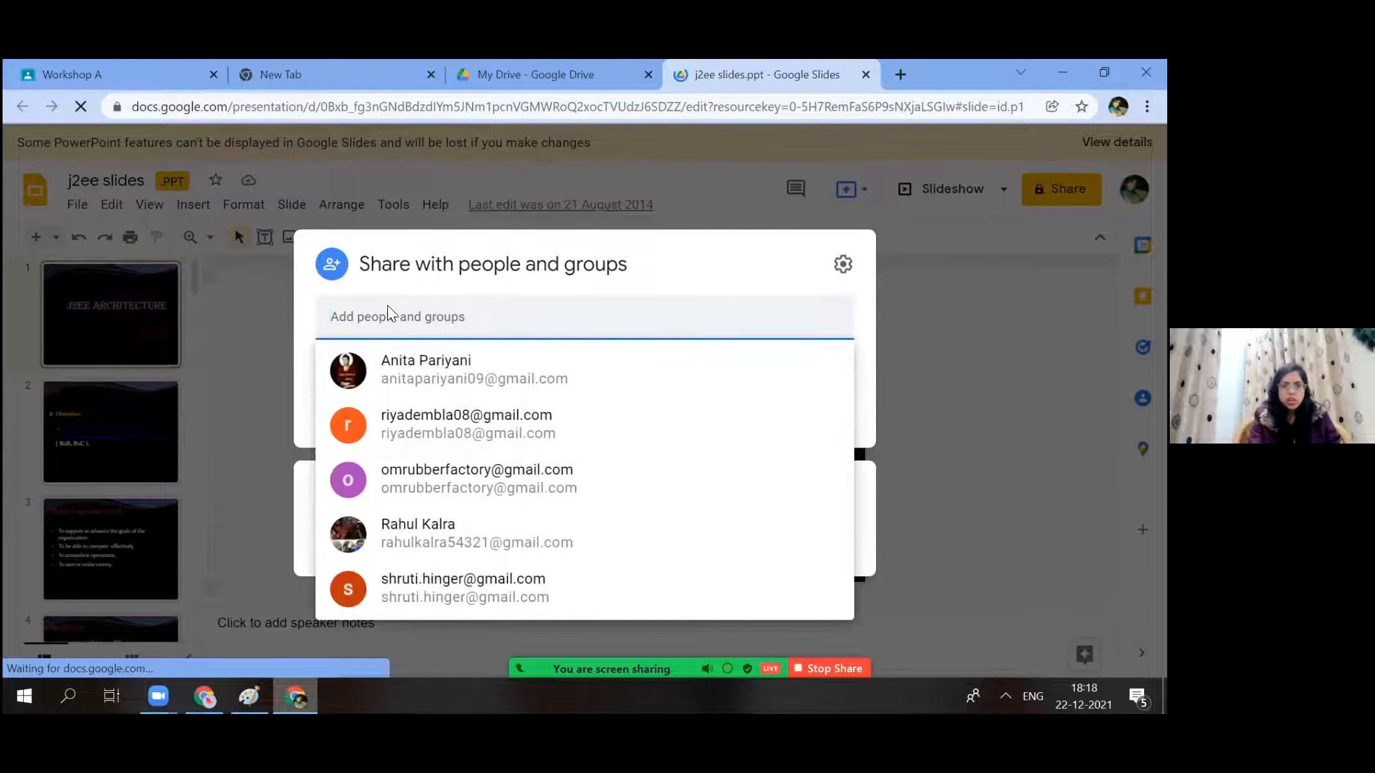
click(388, 306)
text(SHWE)
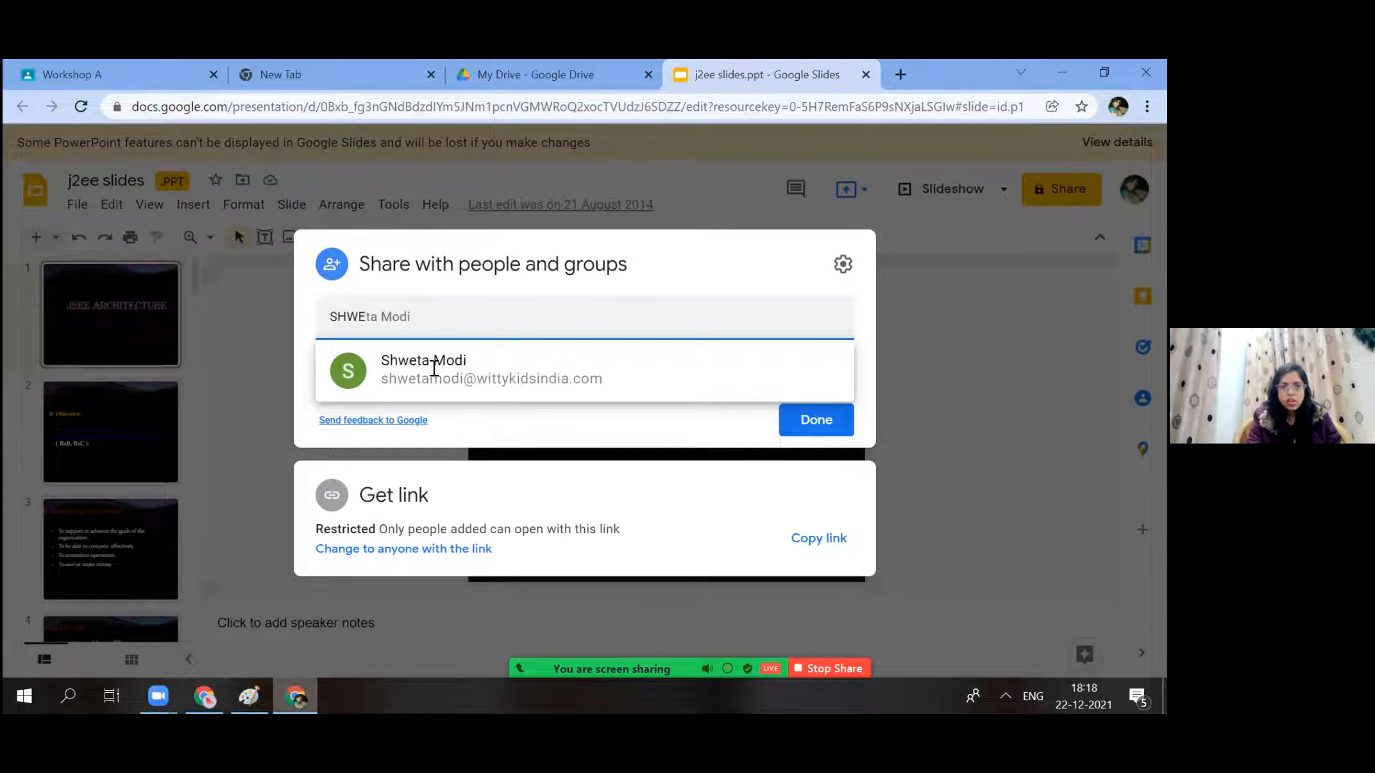
click(434, 368)
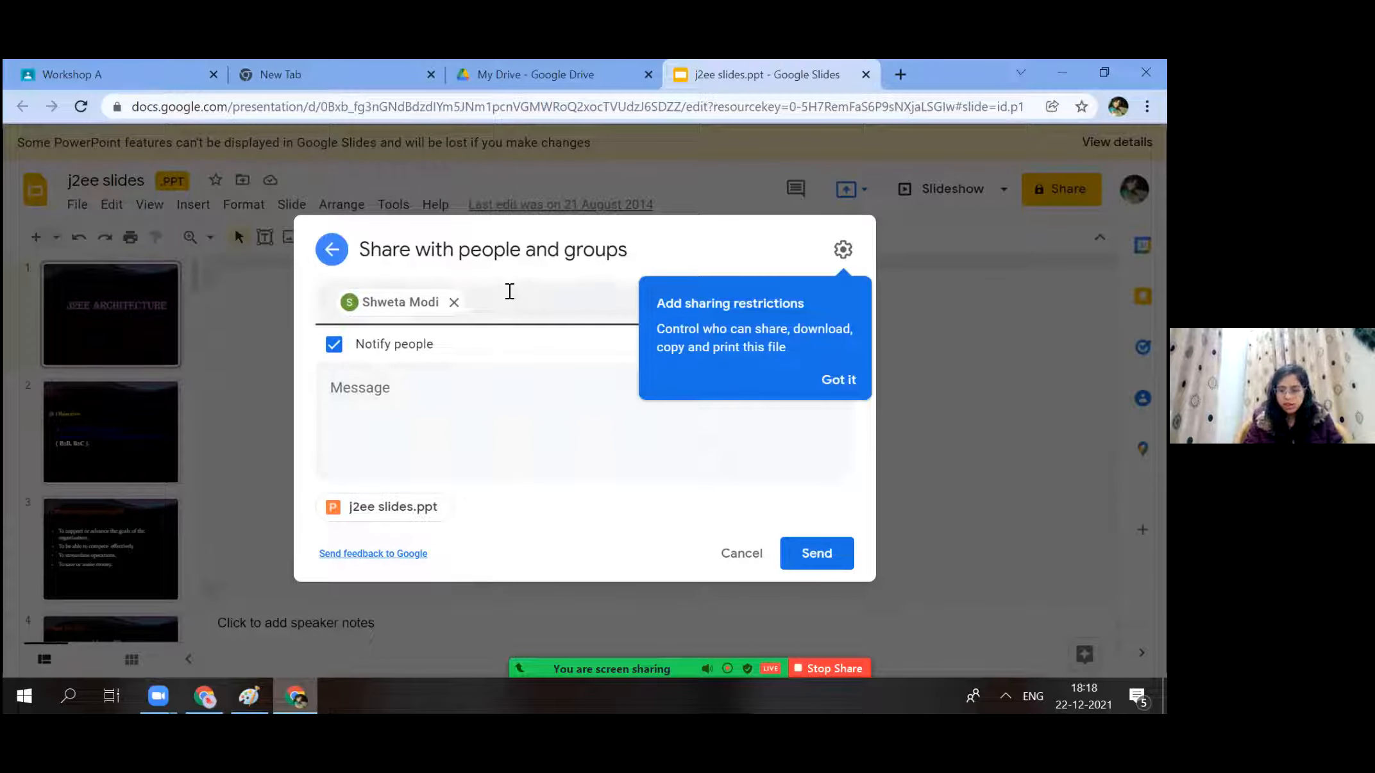
click(510, 291)
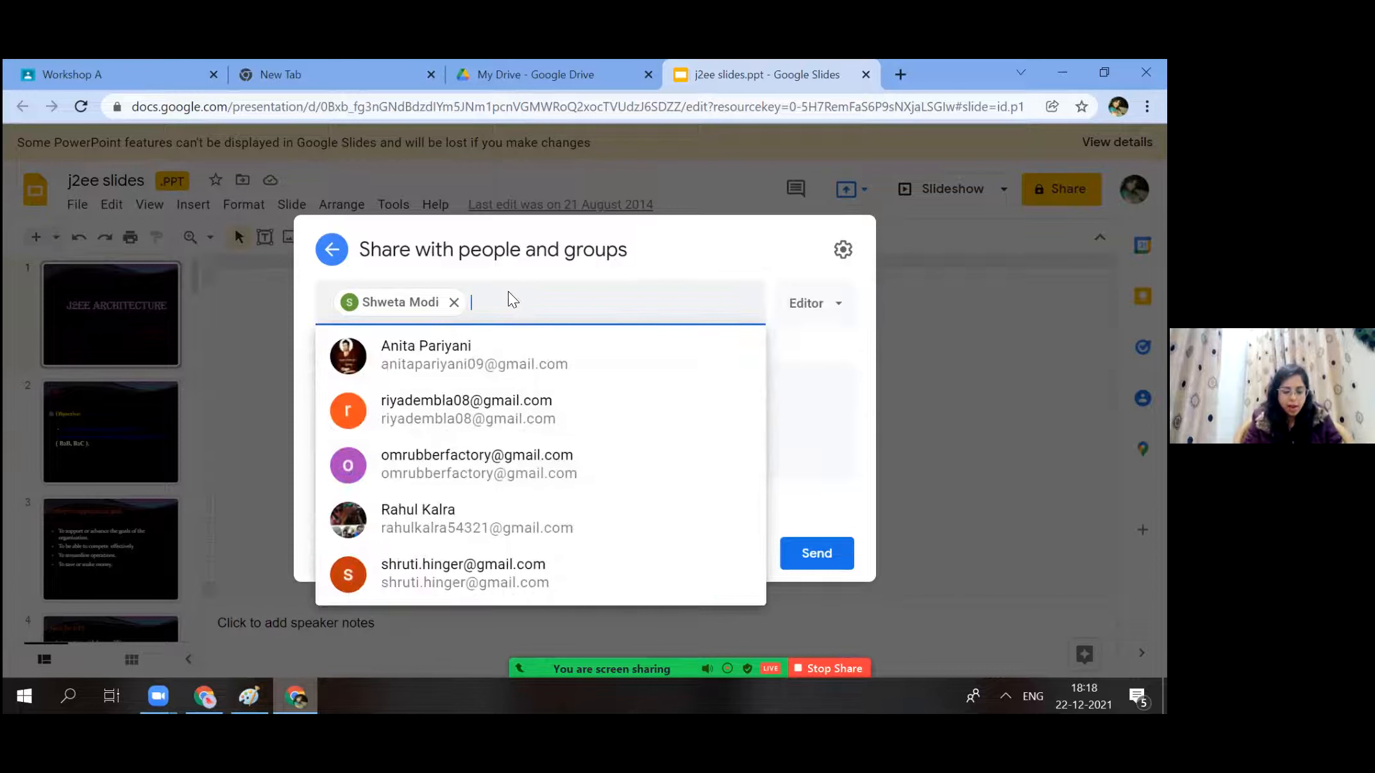
key(BackSpace)
key(BackSpace)
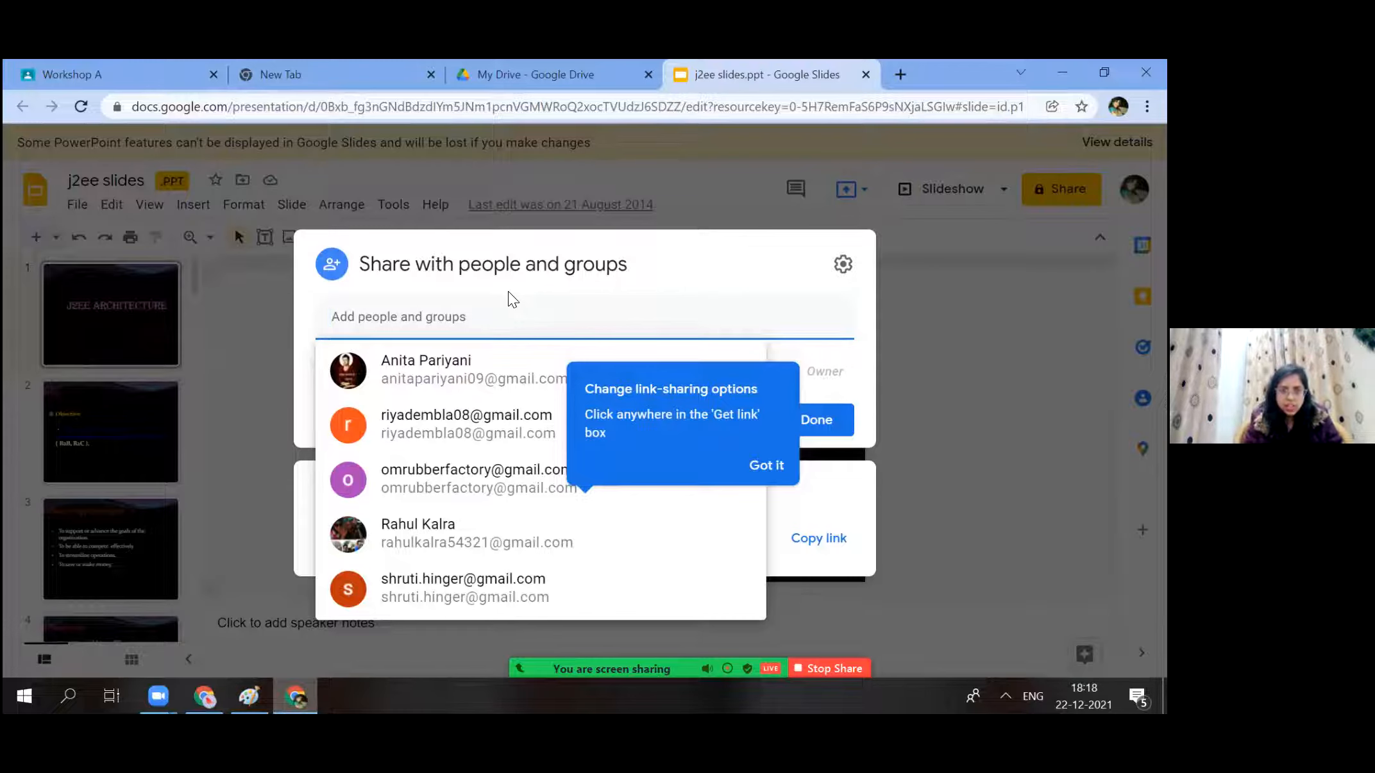
Add the colleague's Gmail address as a recipient with Viewer access.
text(VI)
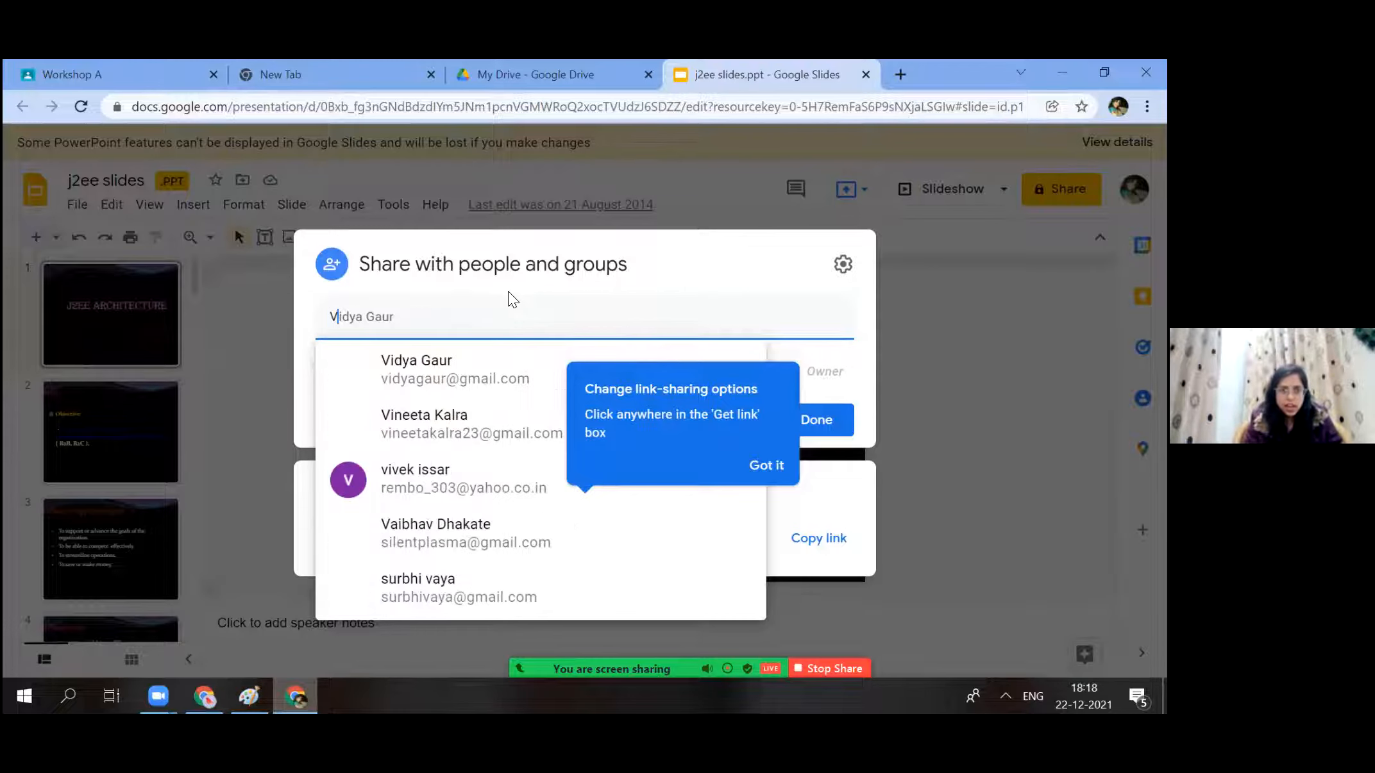
text(JAYA)
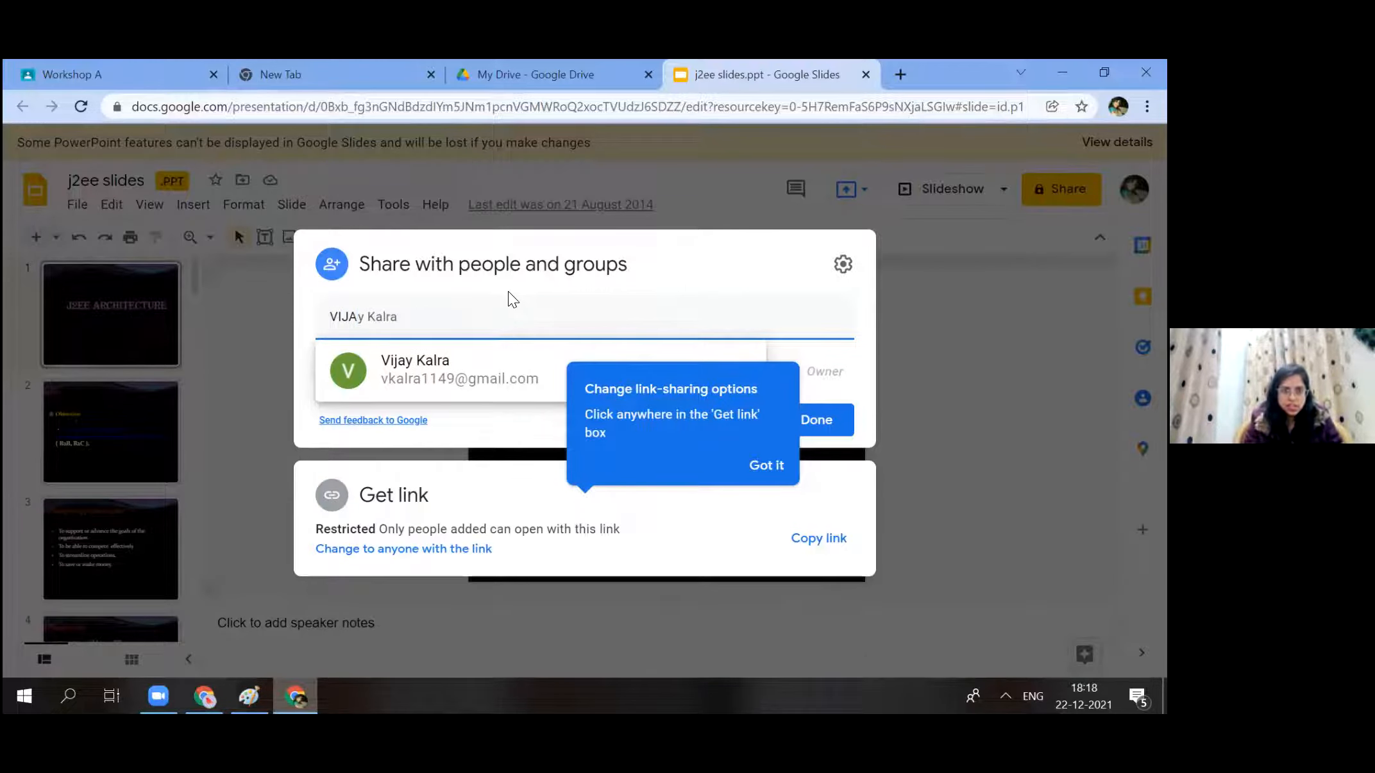
key(BackSpace)
key(BackSpace)
key(BackSpace)
key(BackSpace)
key(BackSpace)
key(BackSpace)
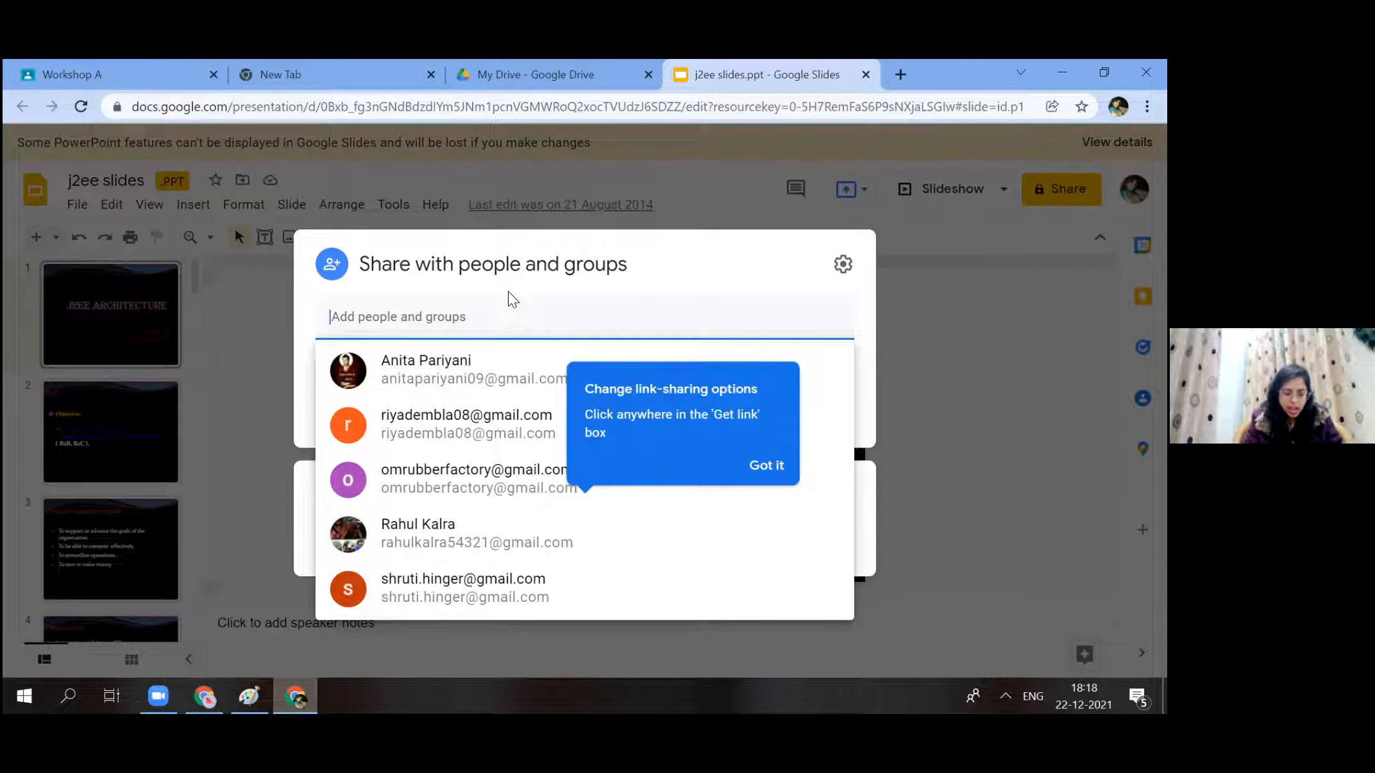
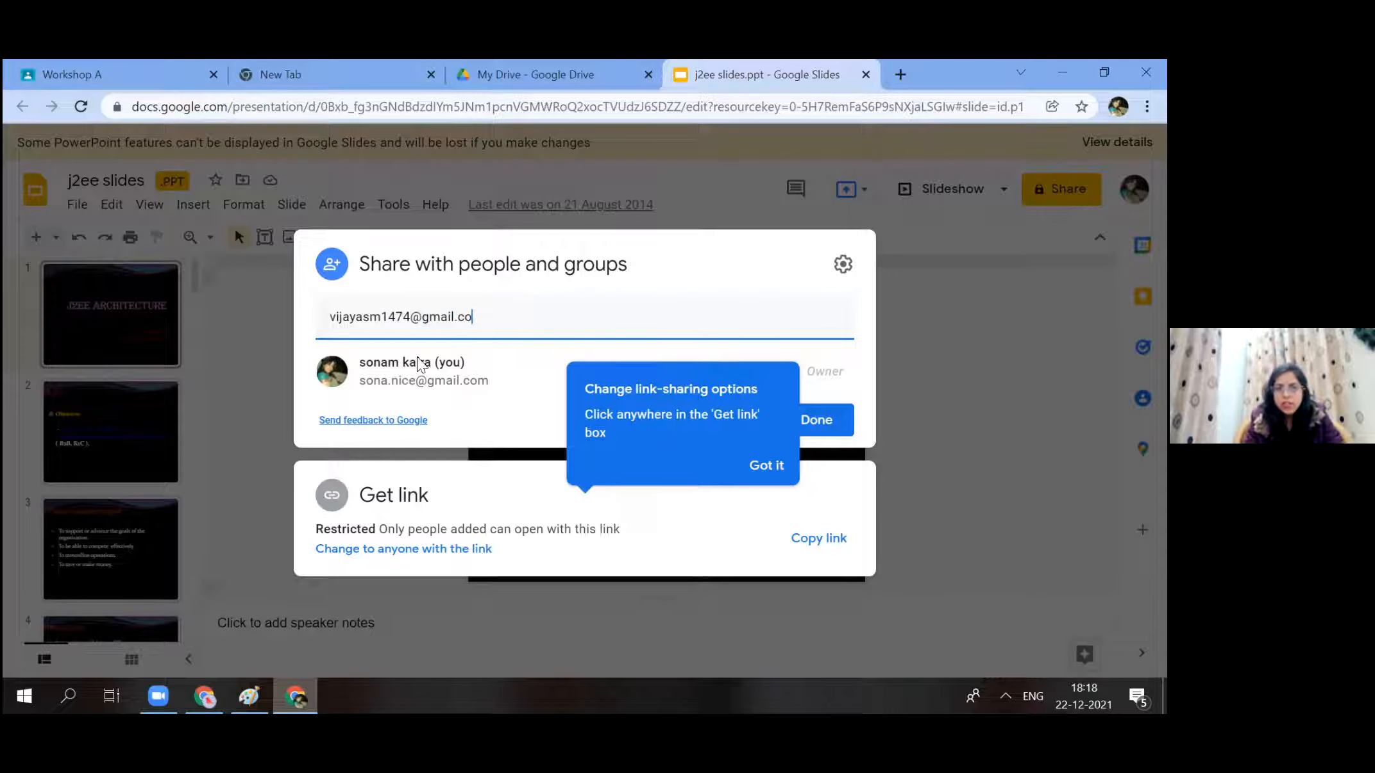
click(820, 363)
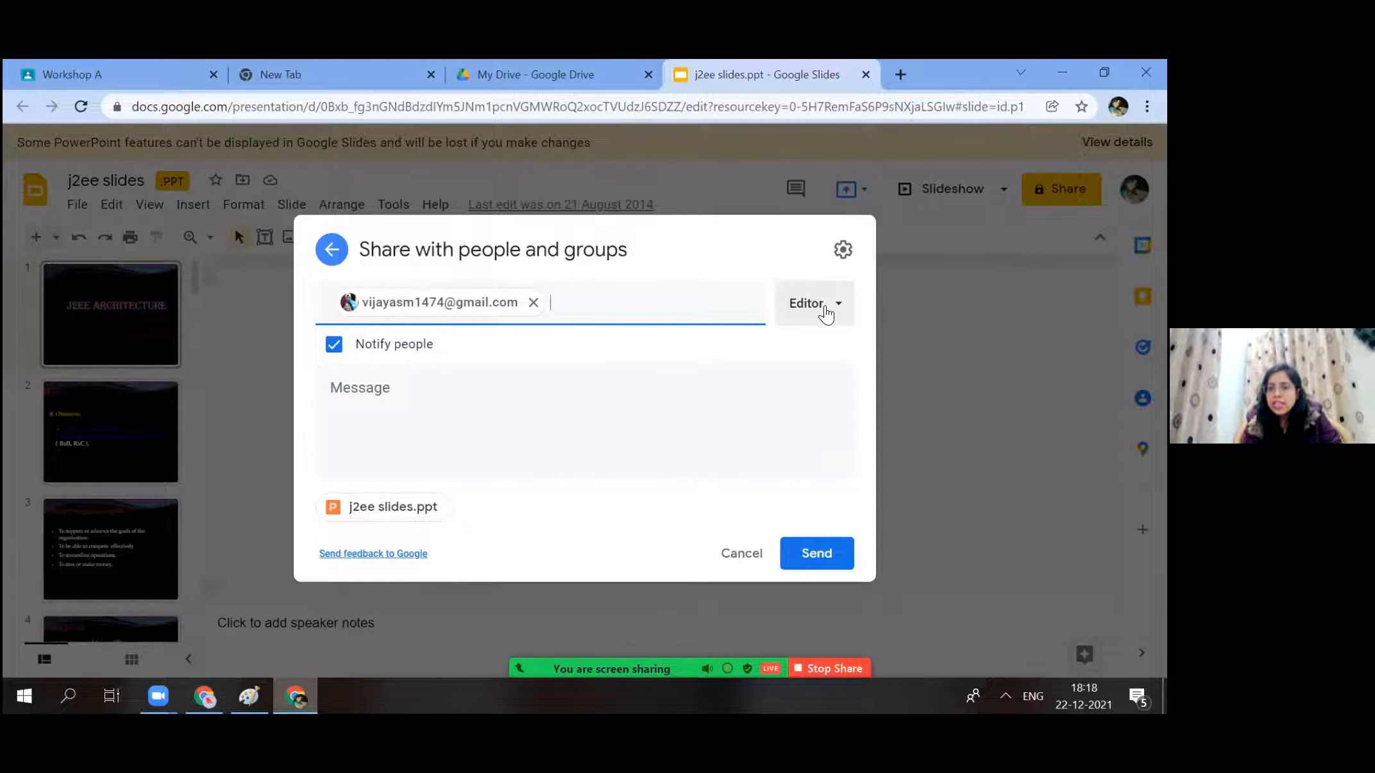
click(825, 312)
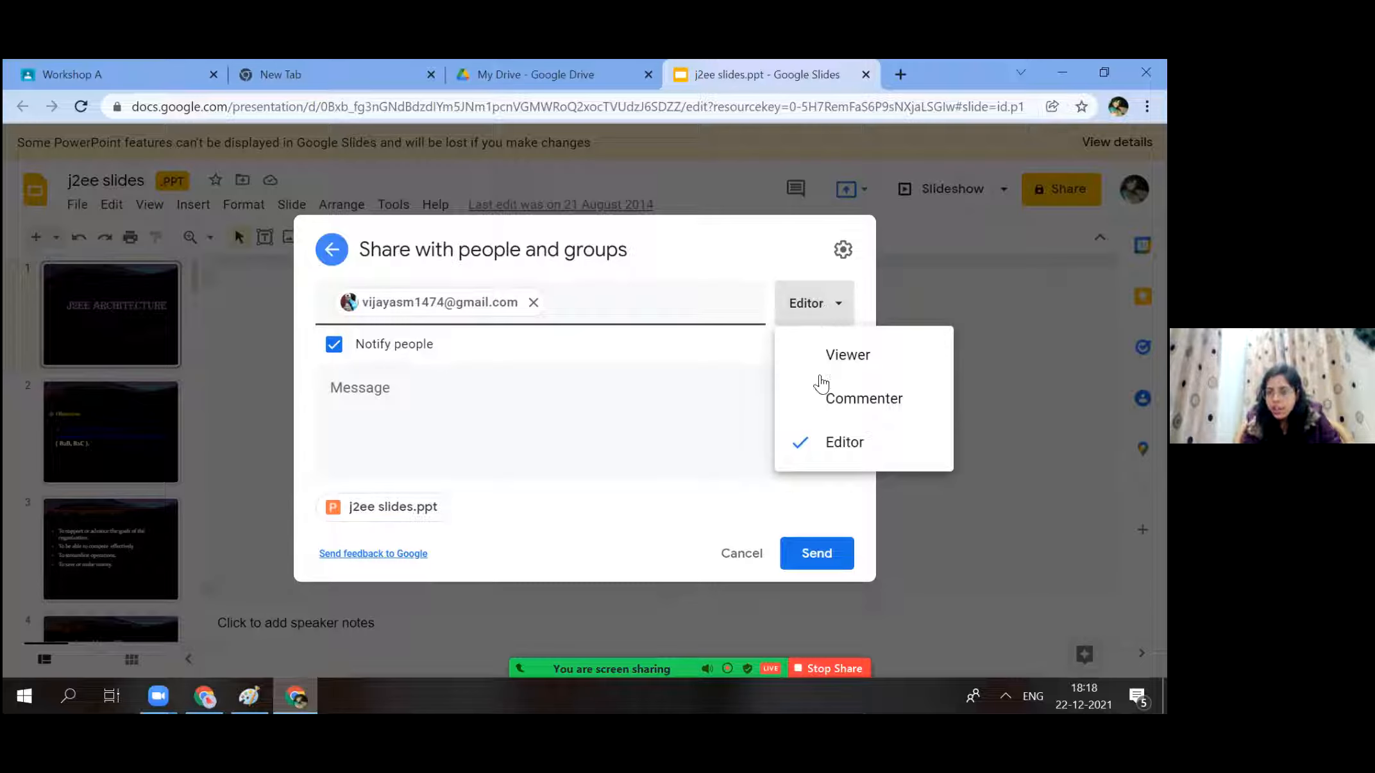
click(848, 355)
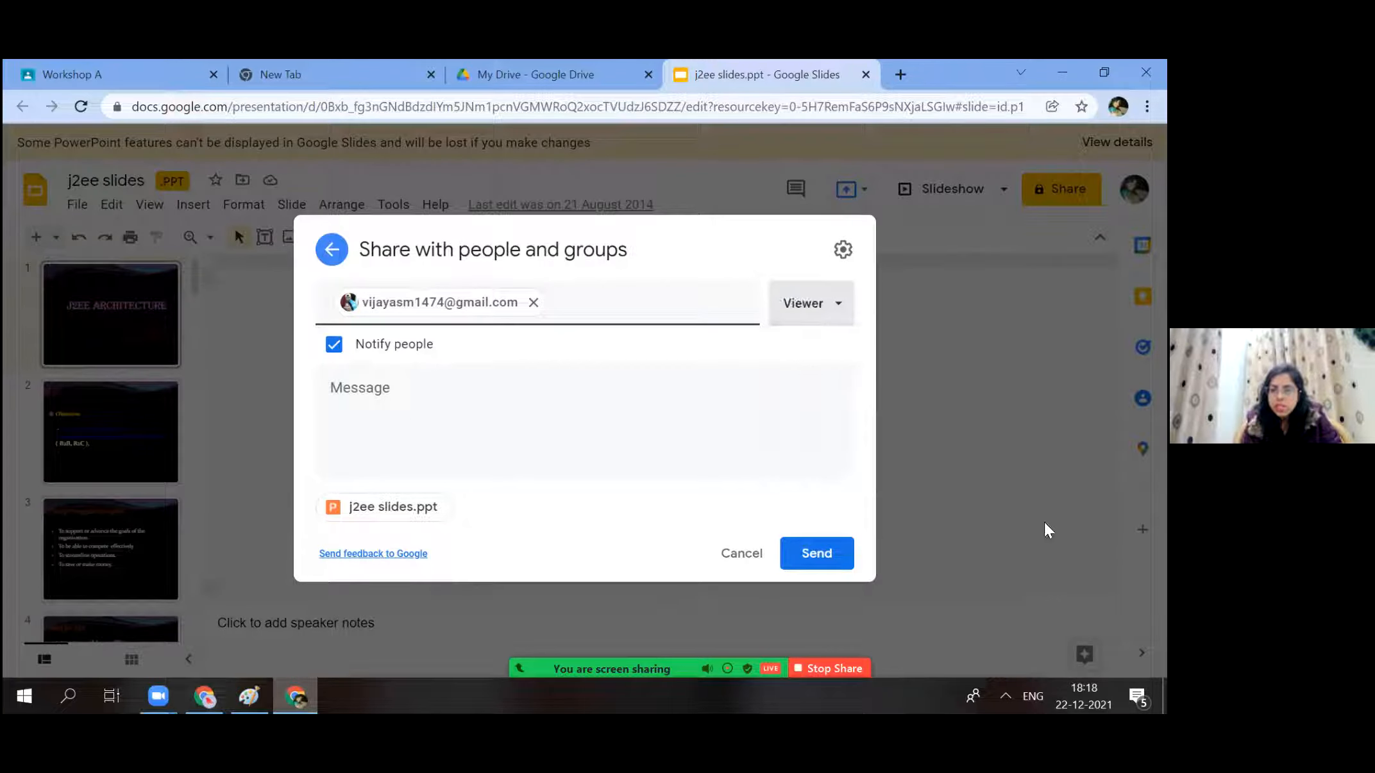
Send the Viewer invitation, confirm the access entry, and close the presentation tab.
click(809, 555)
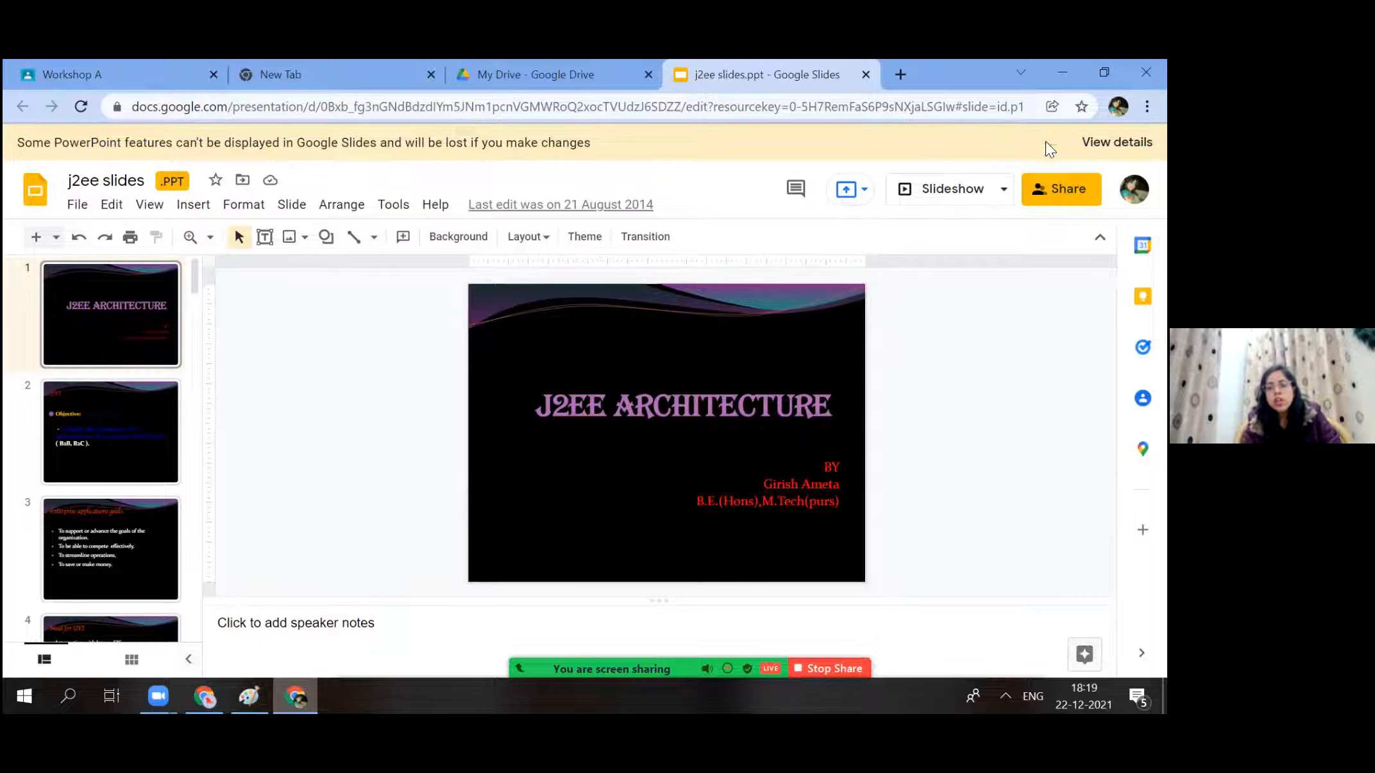
click(1042, 186)
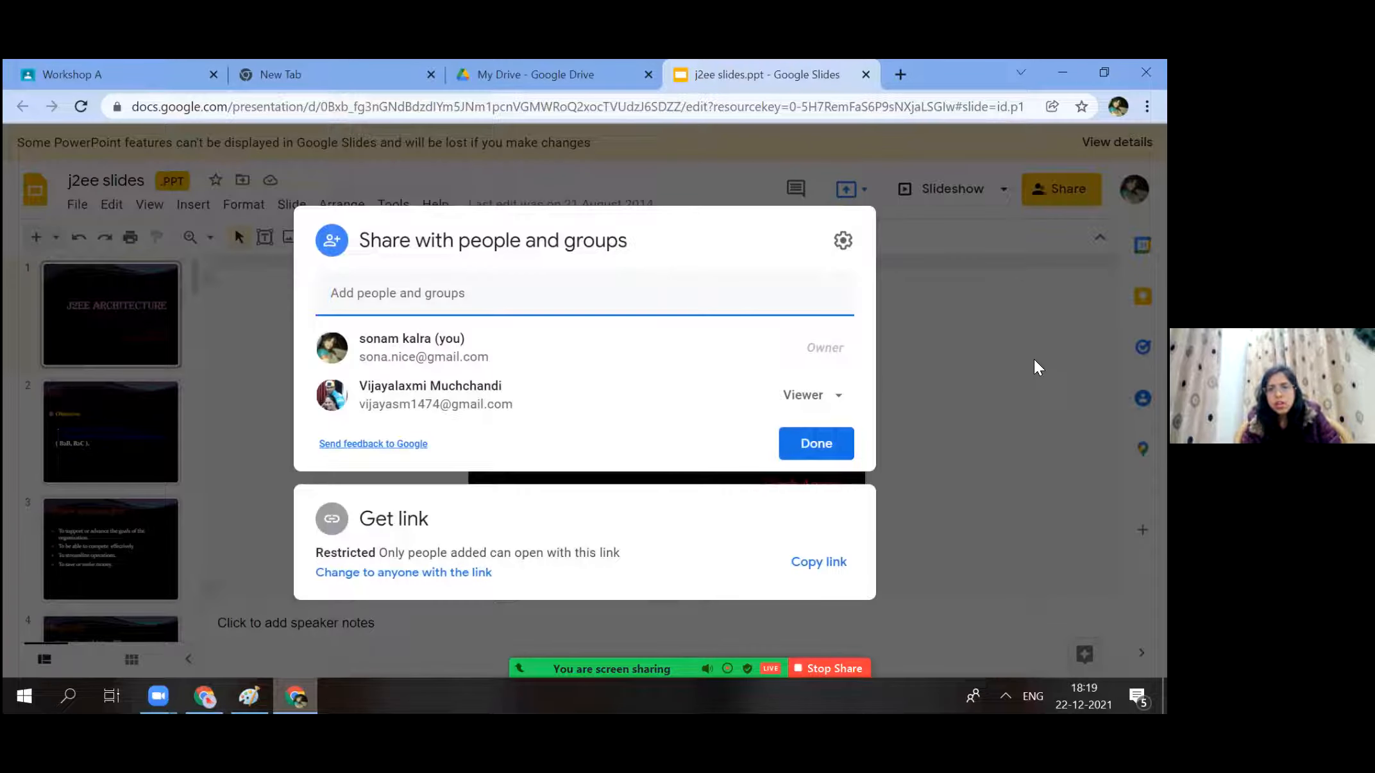
key(Escape)
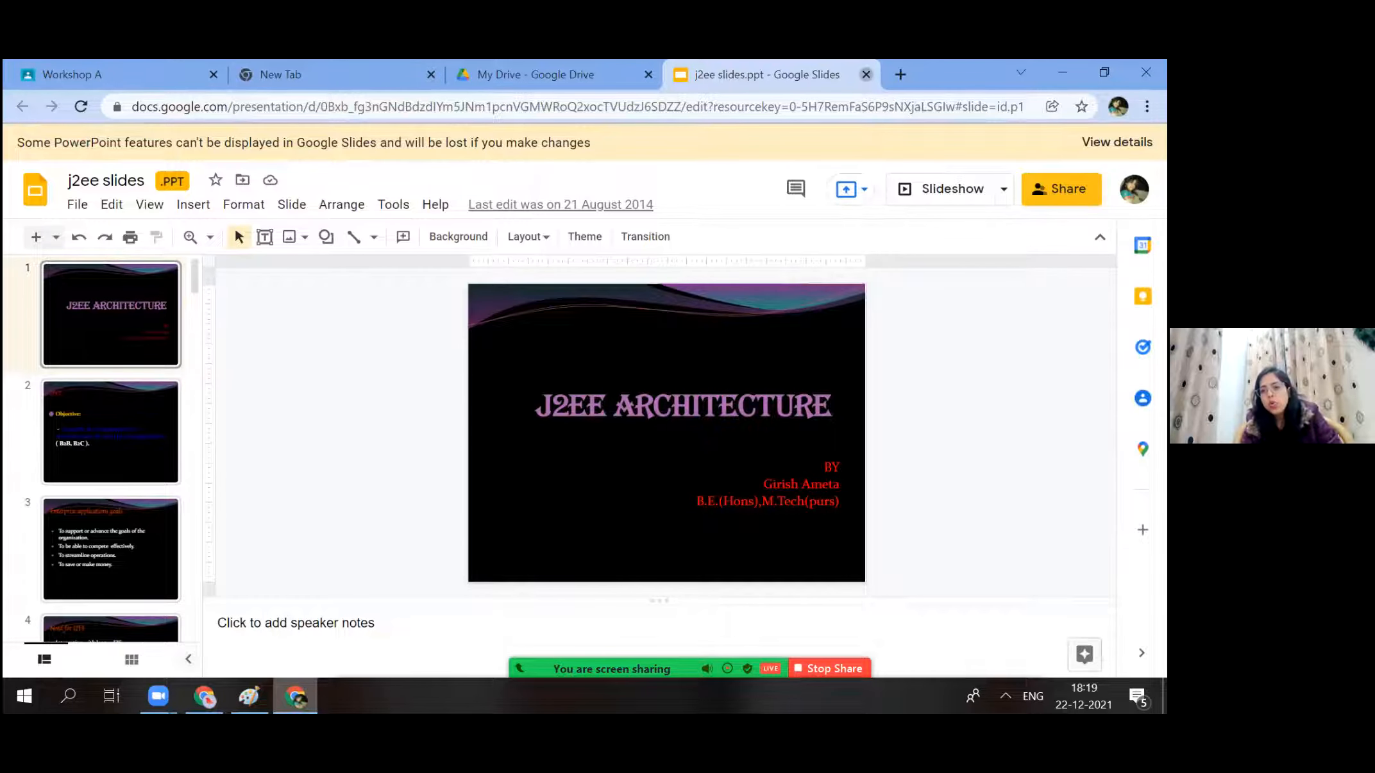
key(ctrl+w)
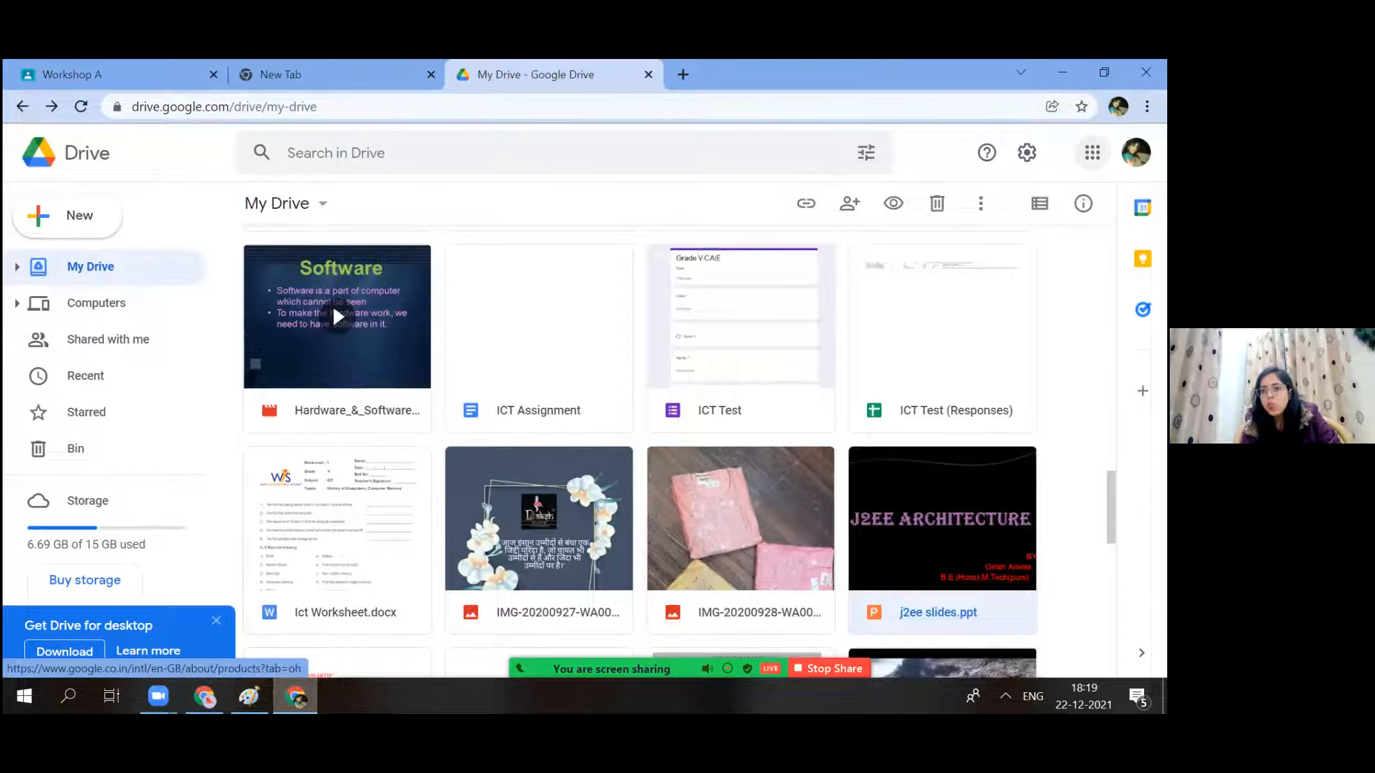
Launch Google Classroom from the Google apps list.
click(1092, 153)
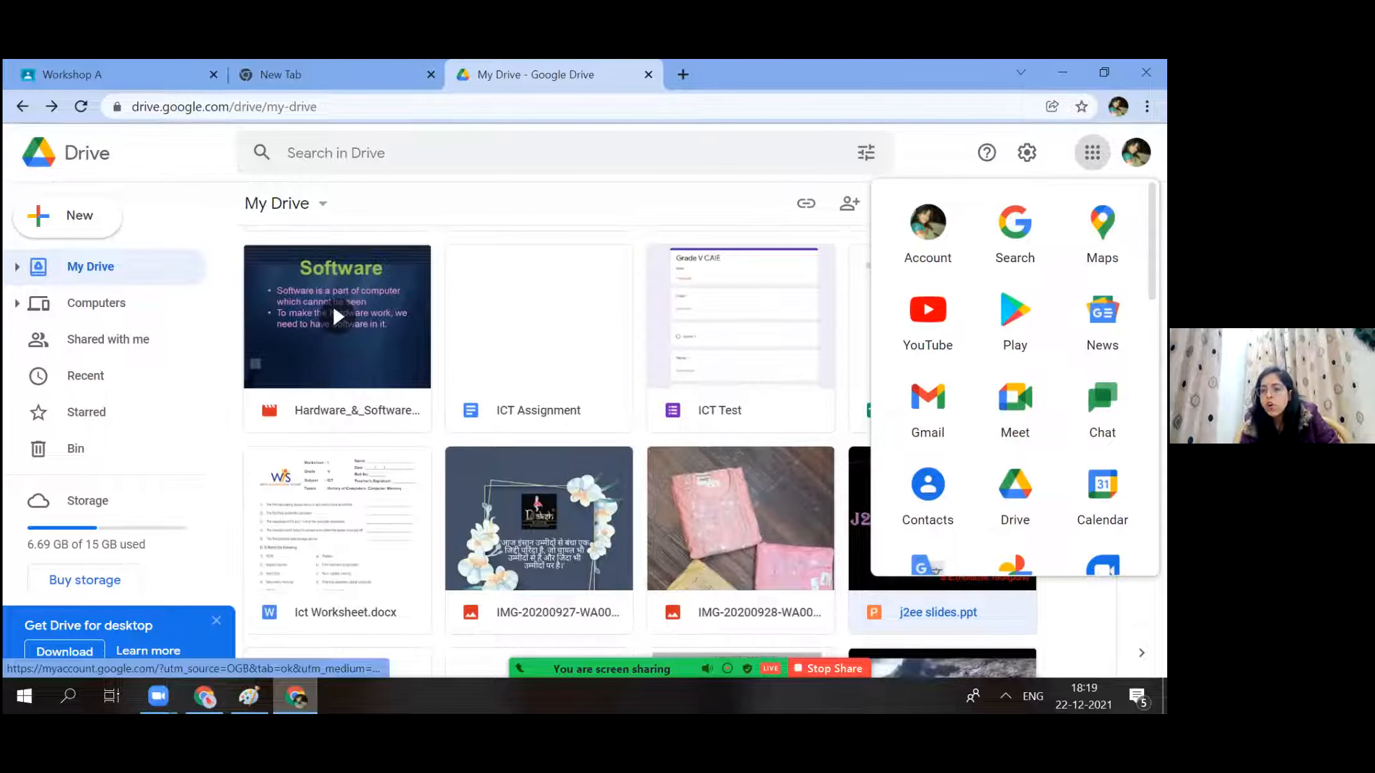
scroll(1015, 378, down, 5)
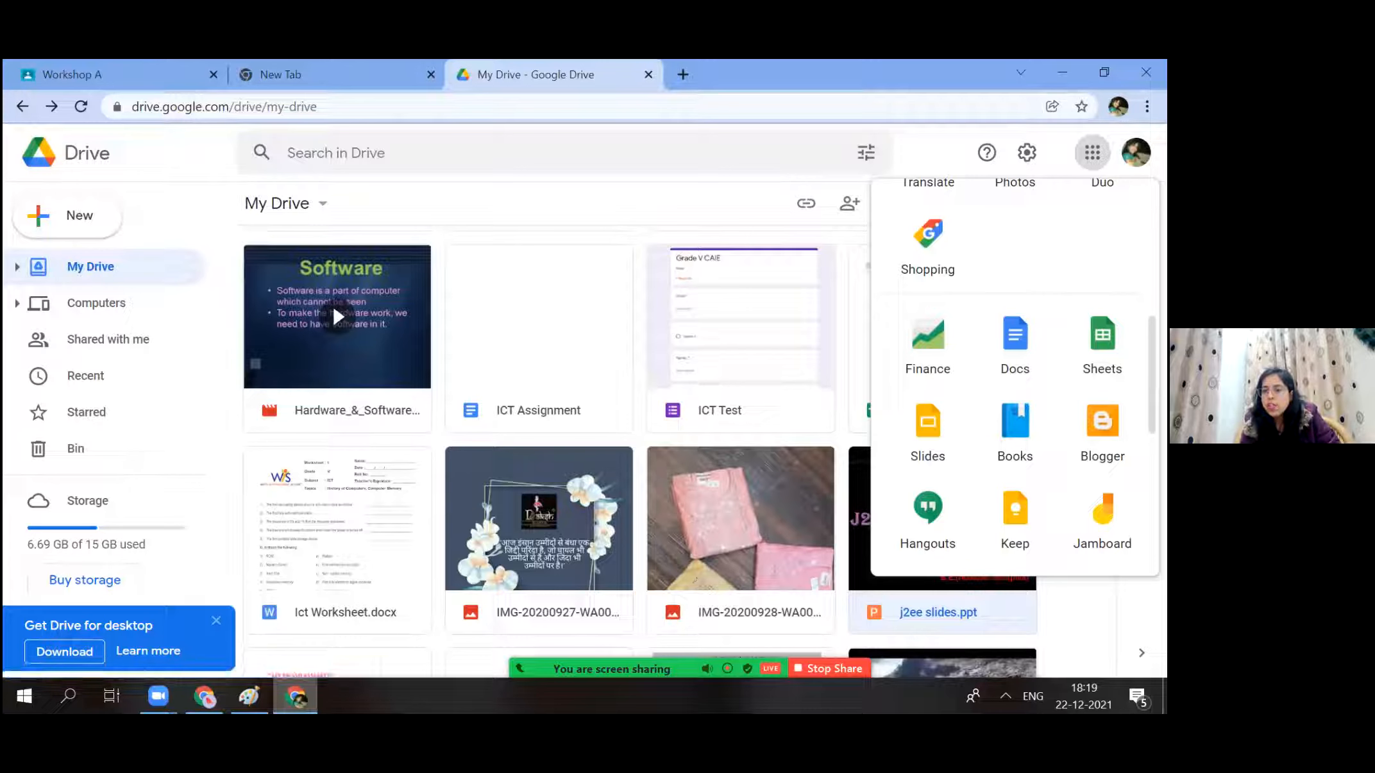
scroll(921, 409, down, 3)
click(921, 408)
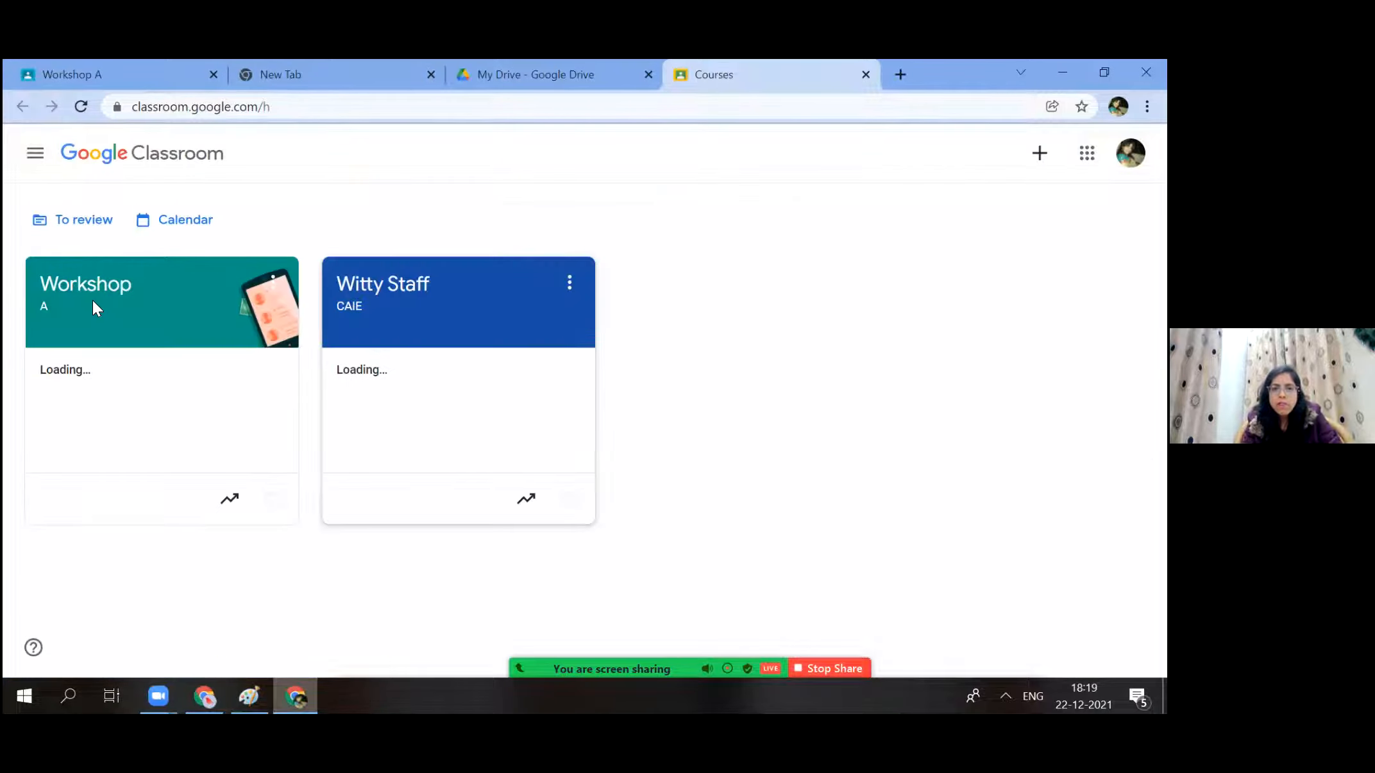
Start a new Material post from Workshop A's Classwork page.
click(496, 456)
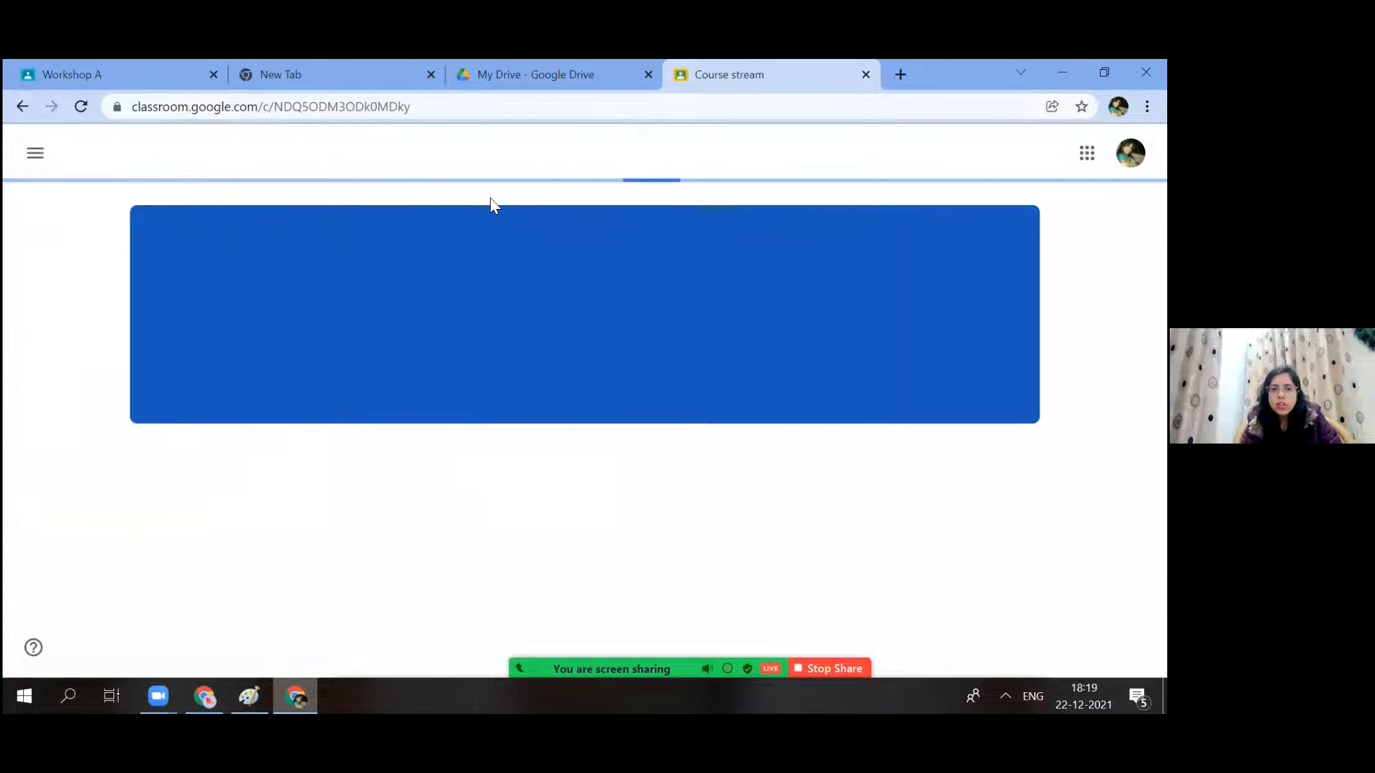
click(513, 157)
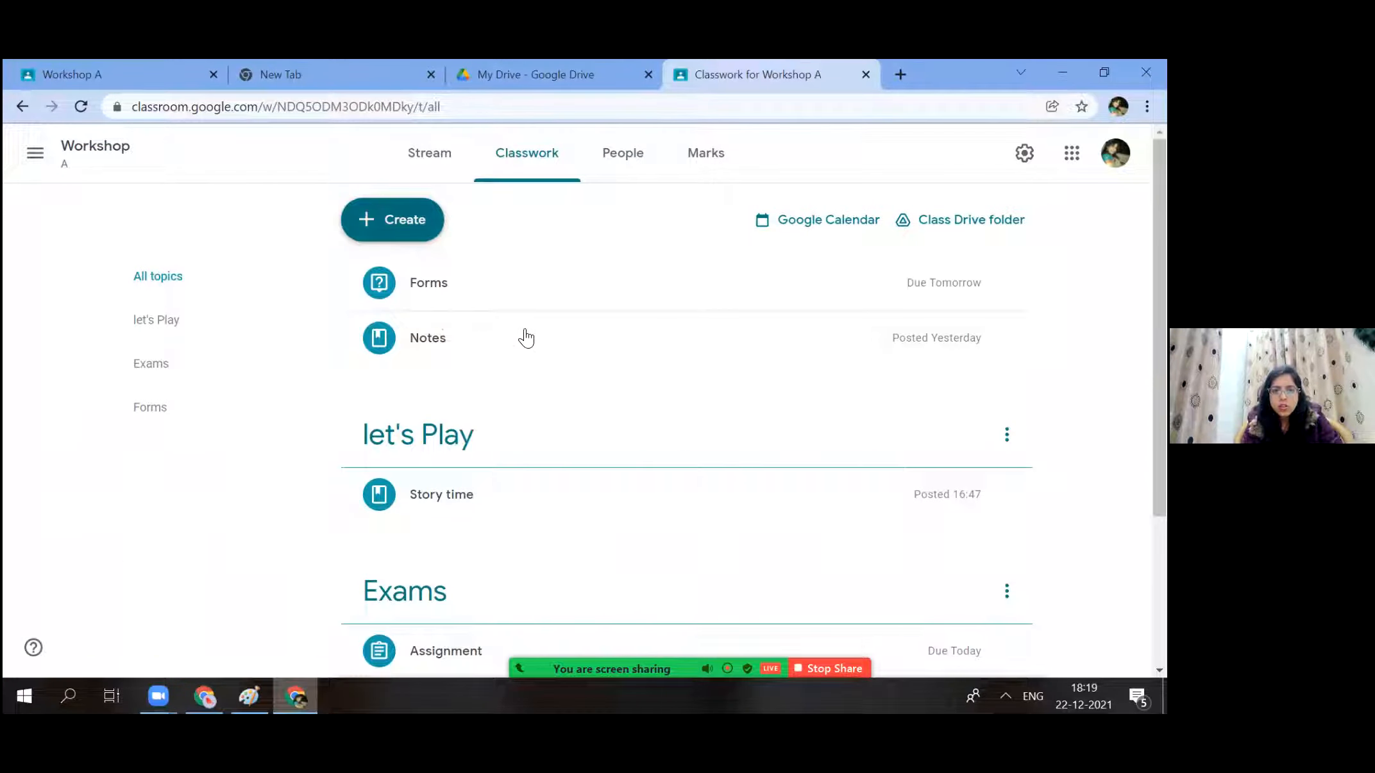
click(397, 220)
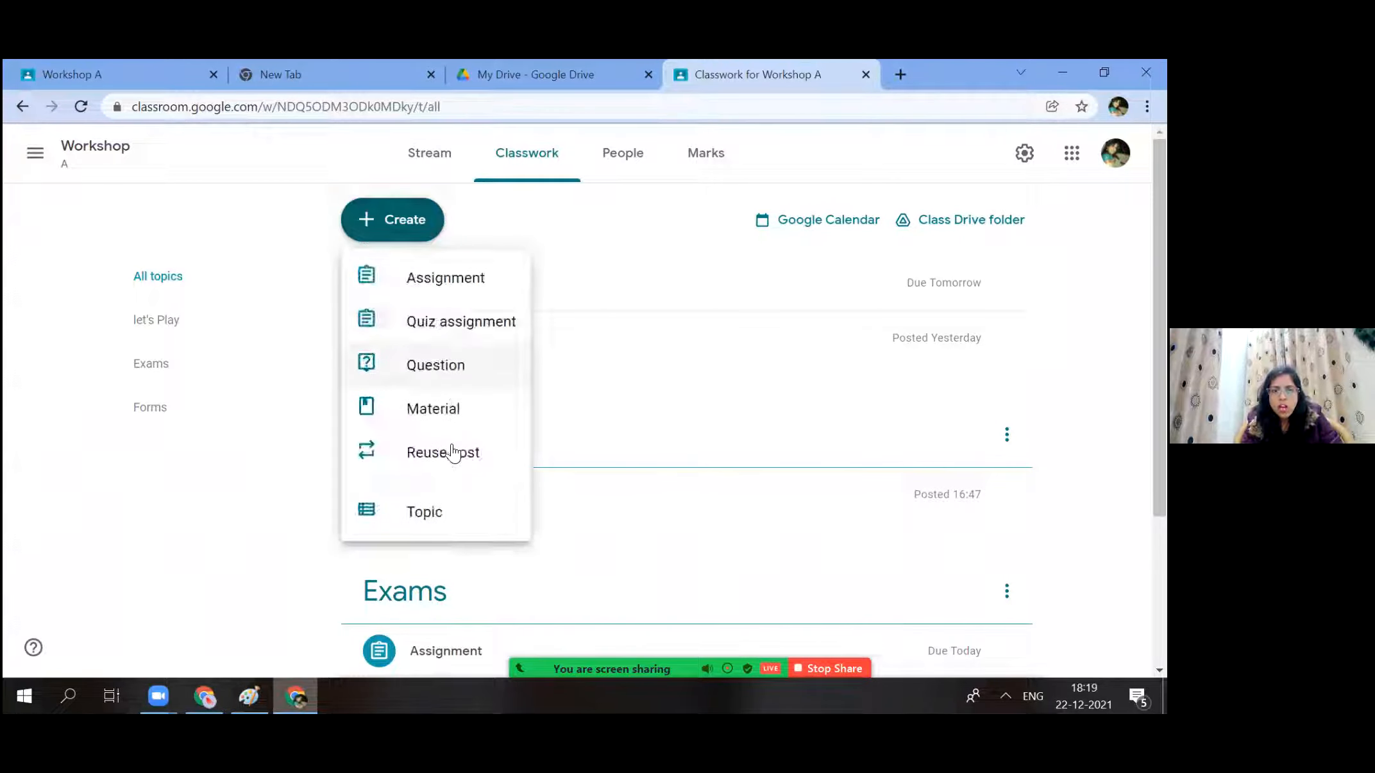
click(449, 408)
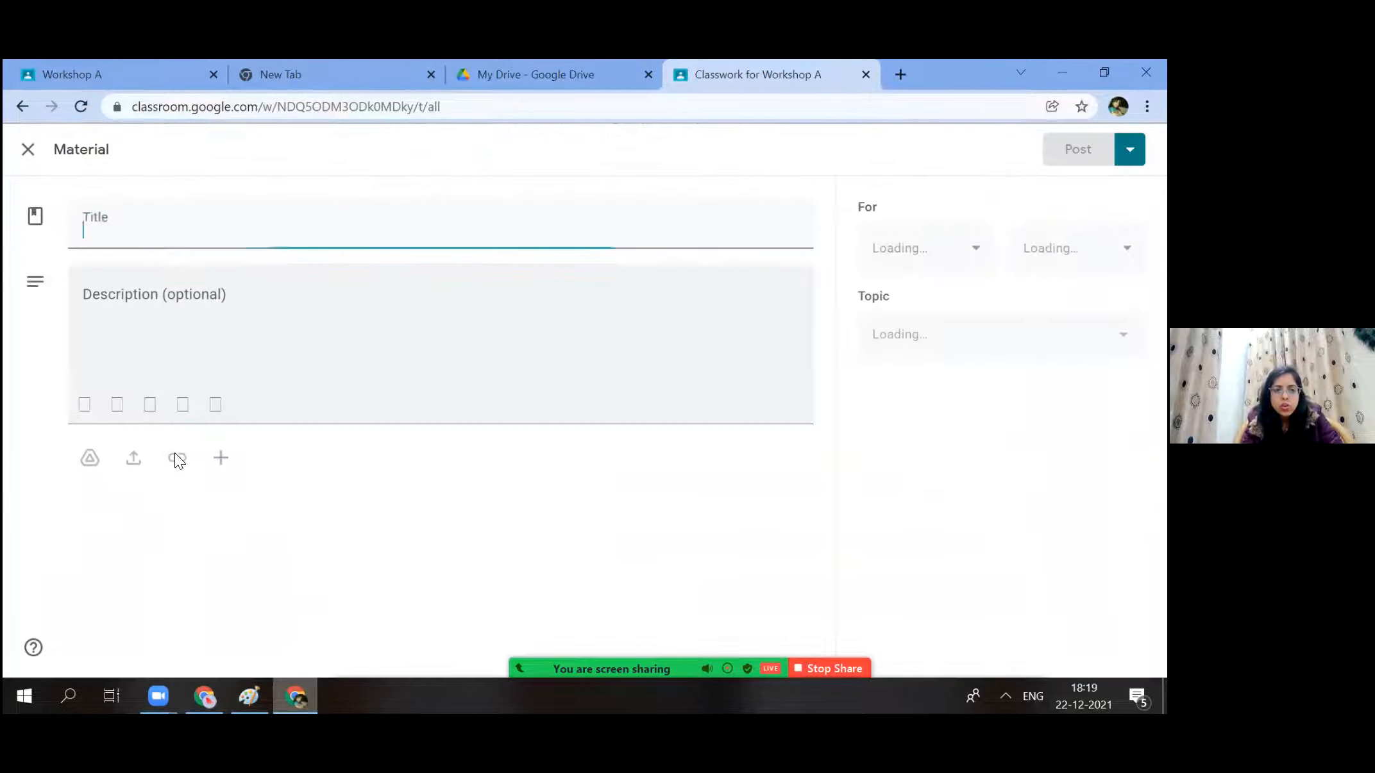
Try the link and YouTube attachments on the Material draft without adding either.
click(177, 457)
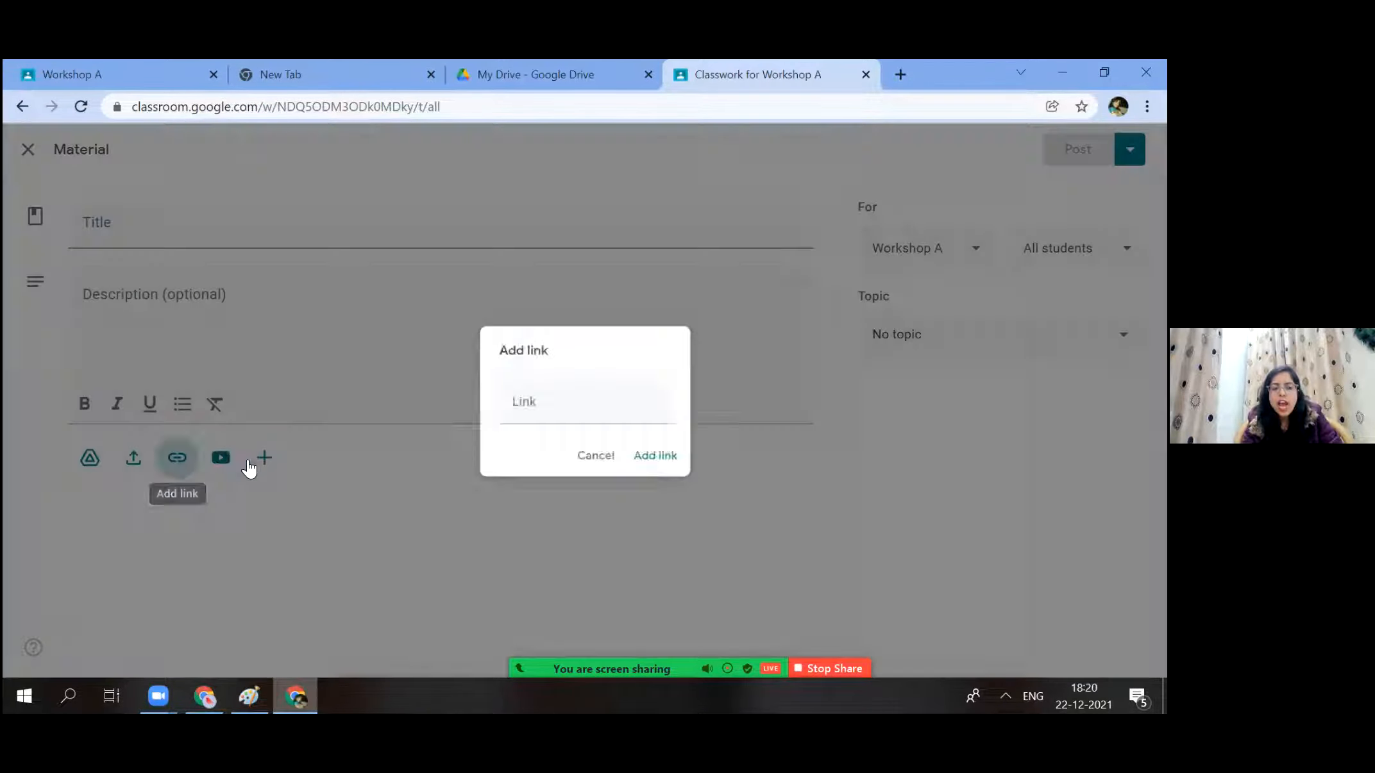
click(224, 455)
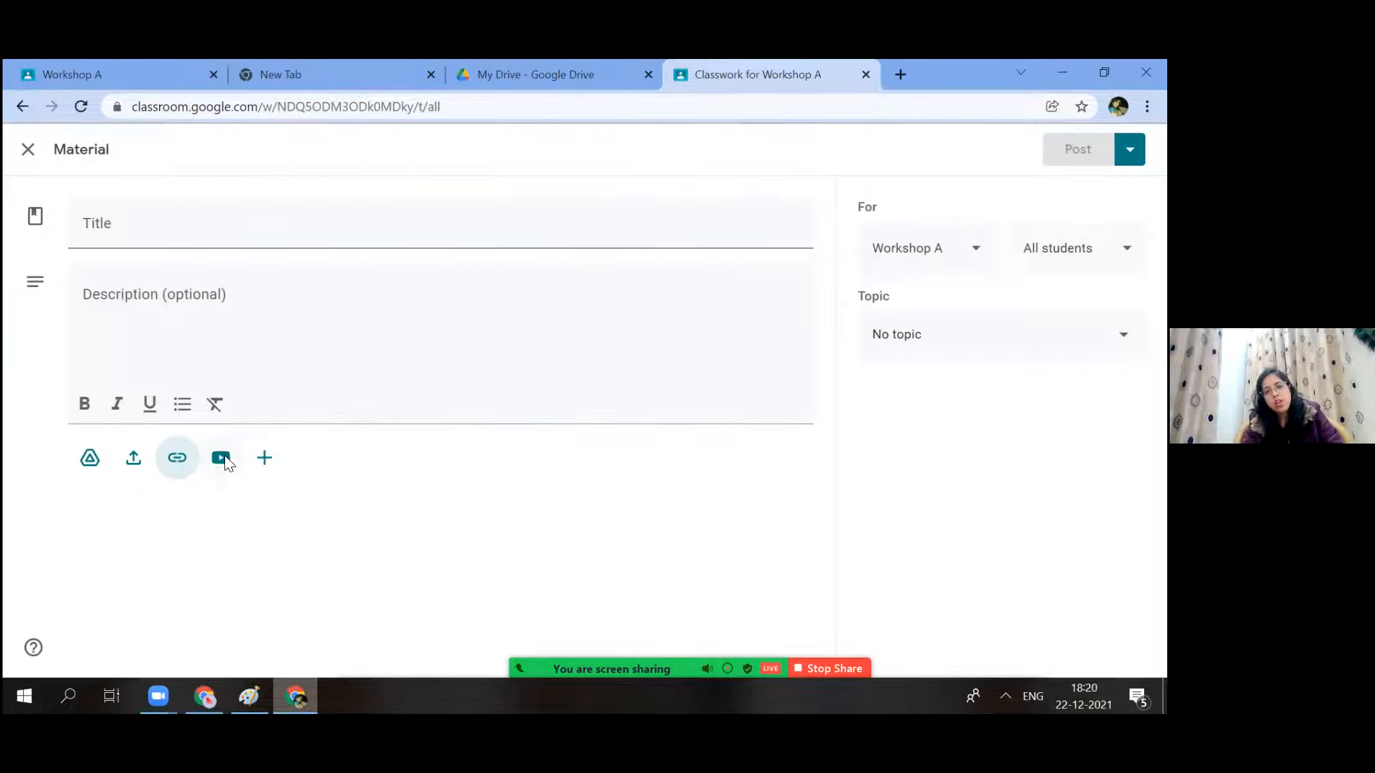
click(221, 457)
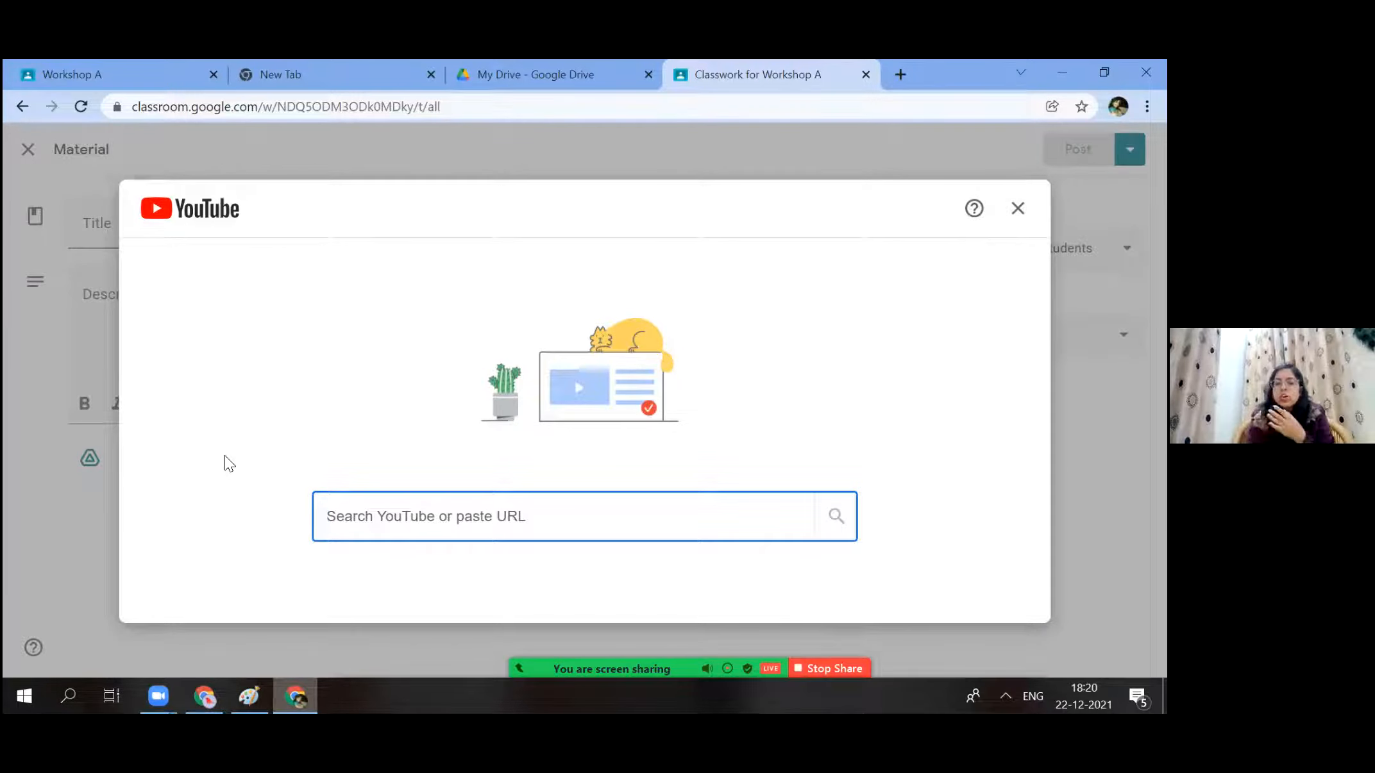
click(375, 531)
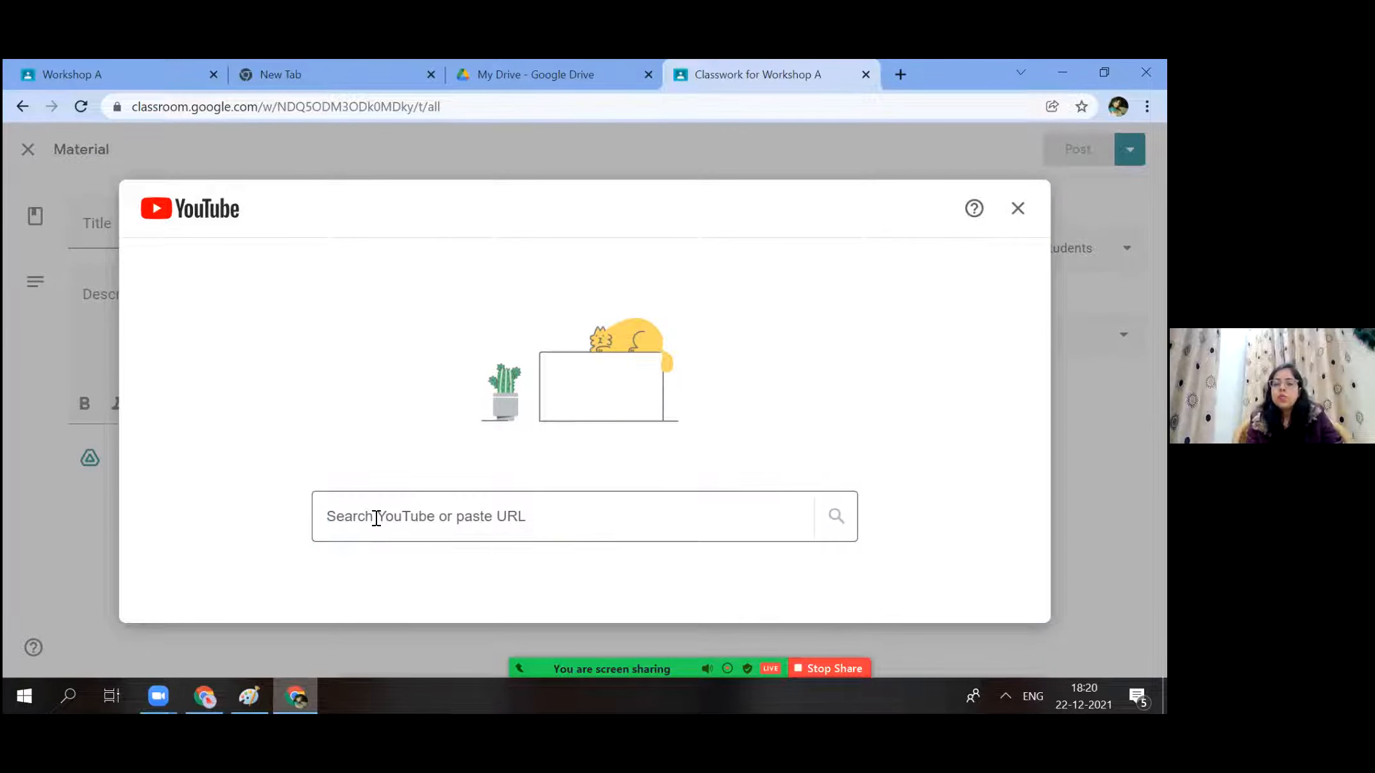
click(387, 512)
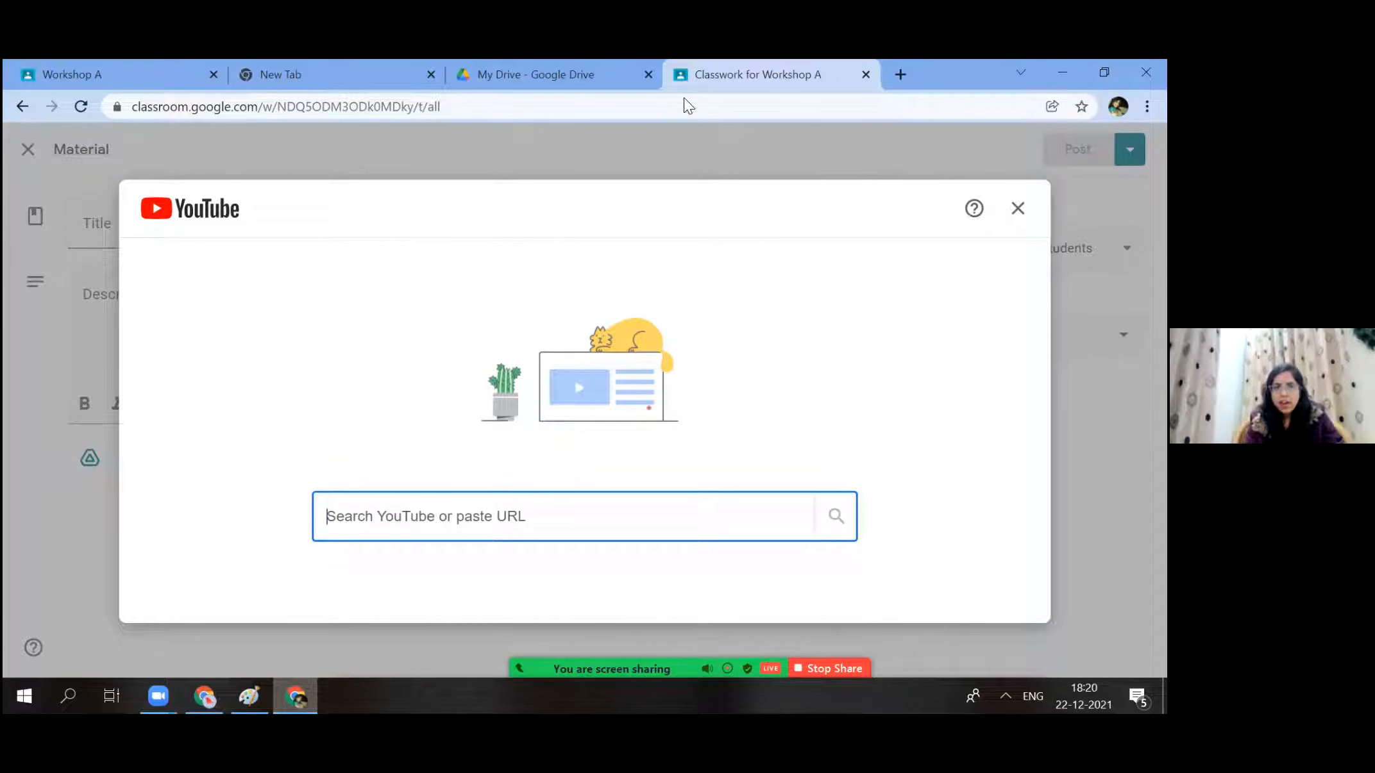
Close the YouTube picker and return to the Workshop A stream tab.
click(899, 75)
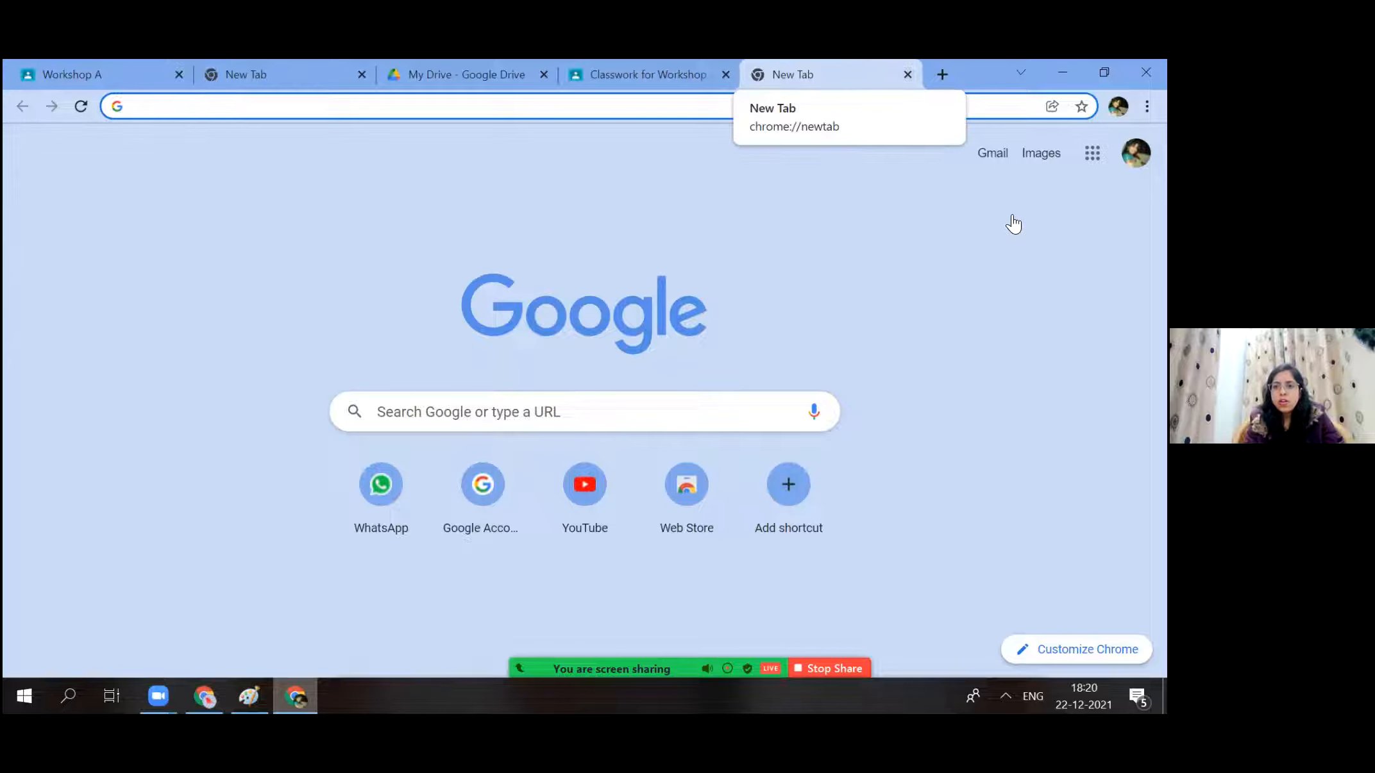
key(ctrl+shift+Tab)
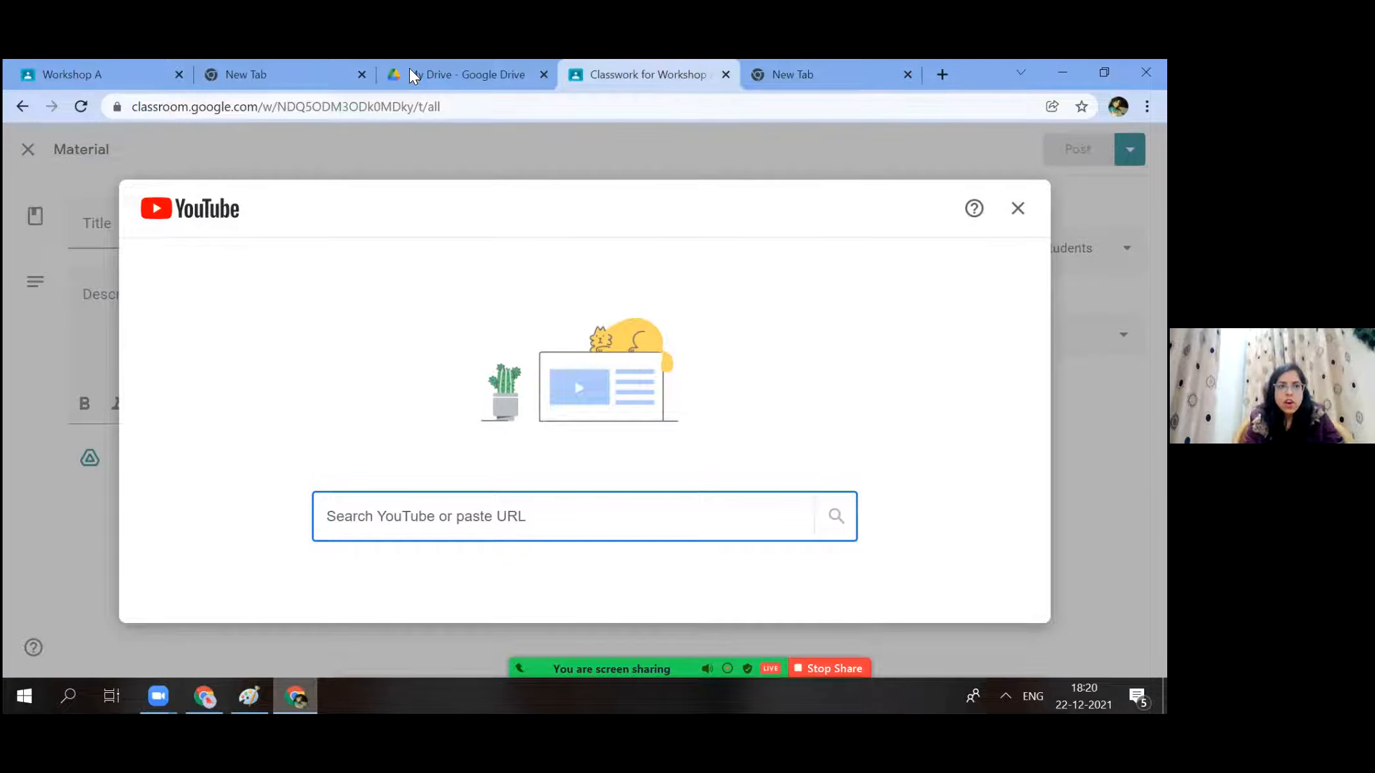
click(1017, 207)
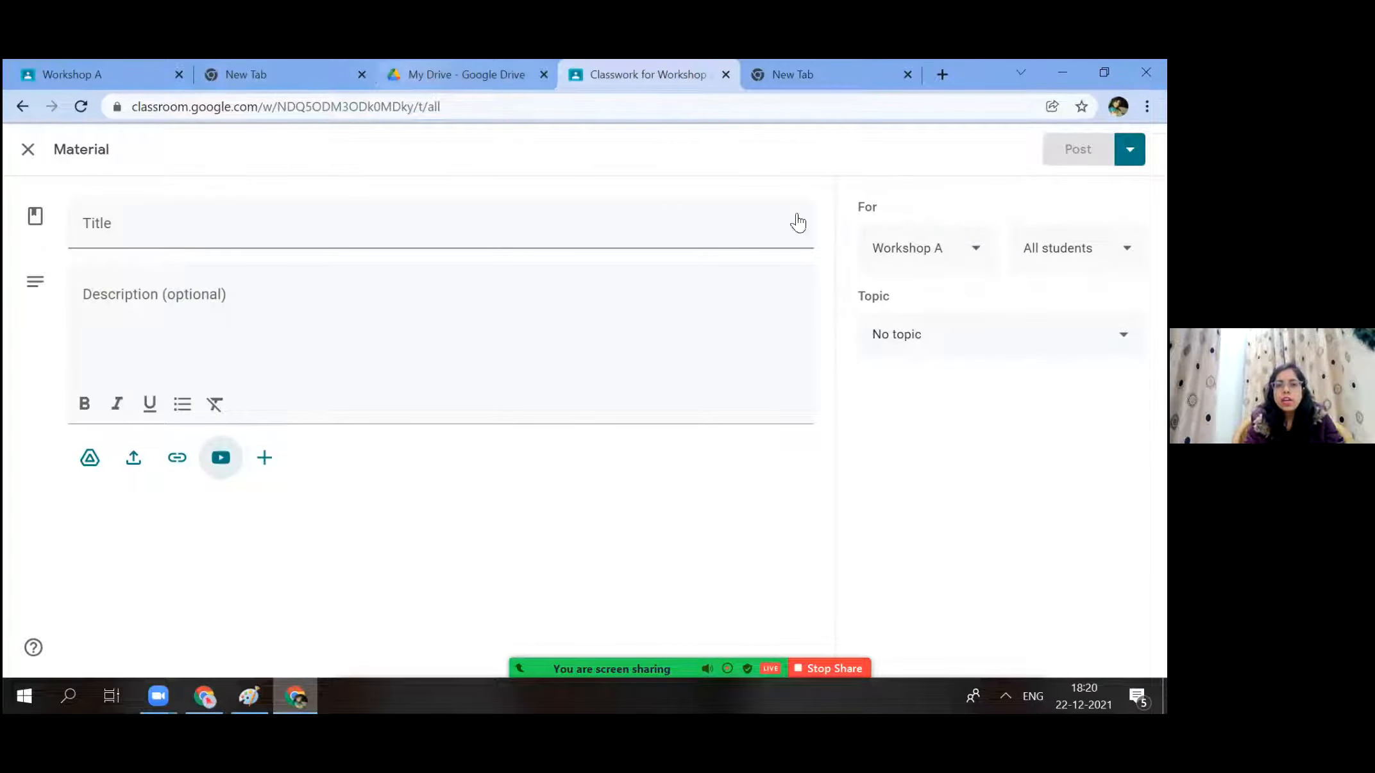
click(72, 81)
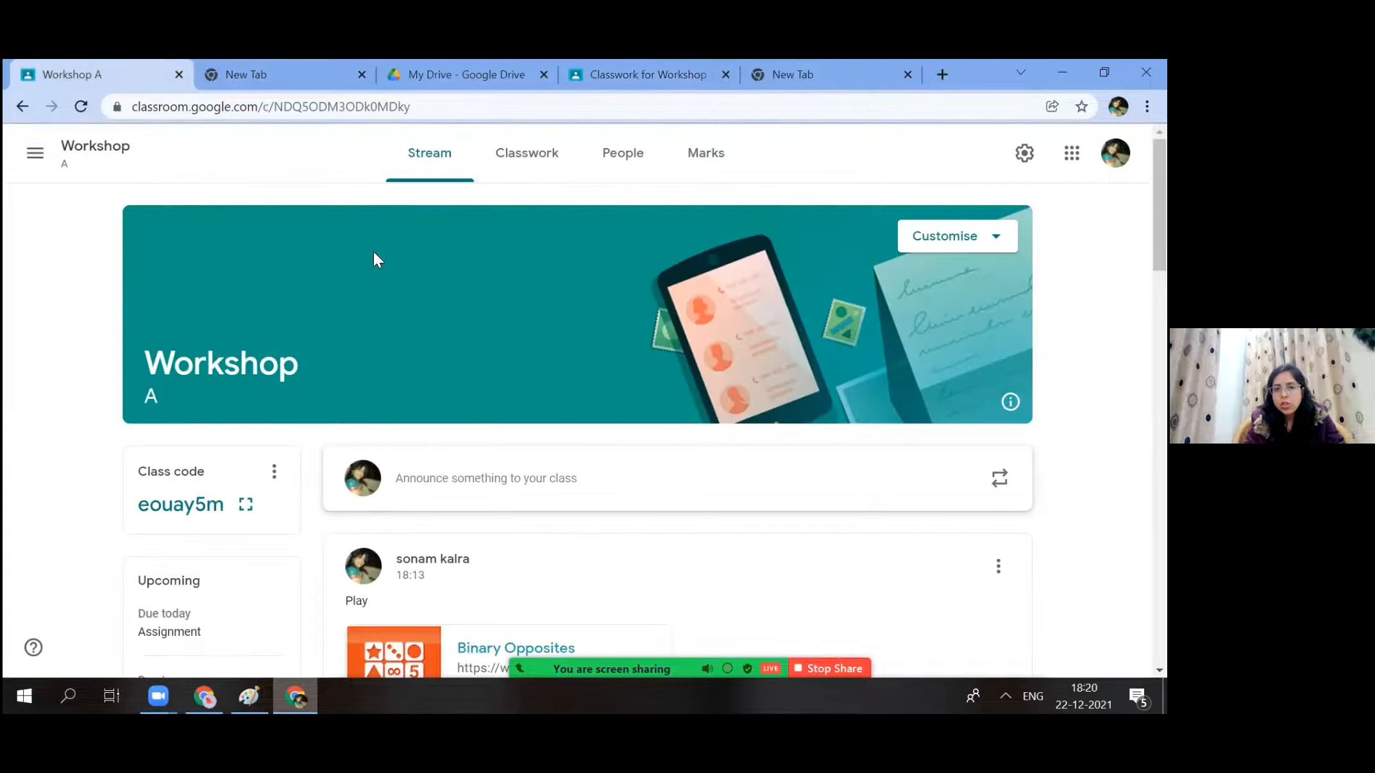
Expand the Exams assignment and preview its attached CAIE CLASS TEST VII ICT.pdf.
click(527, 153)
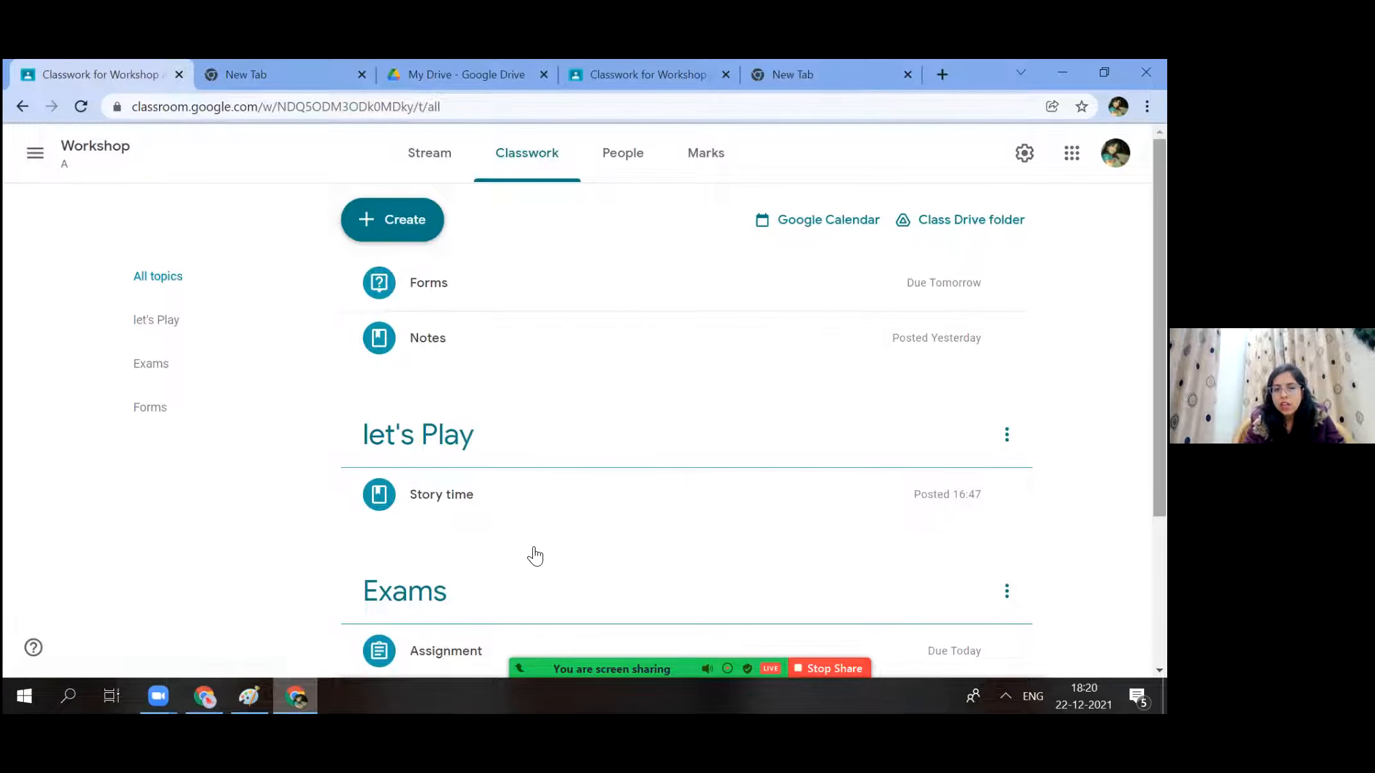
scroll(535, 556, down, 2)
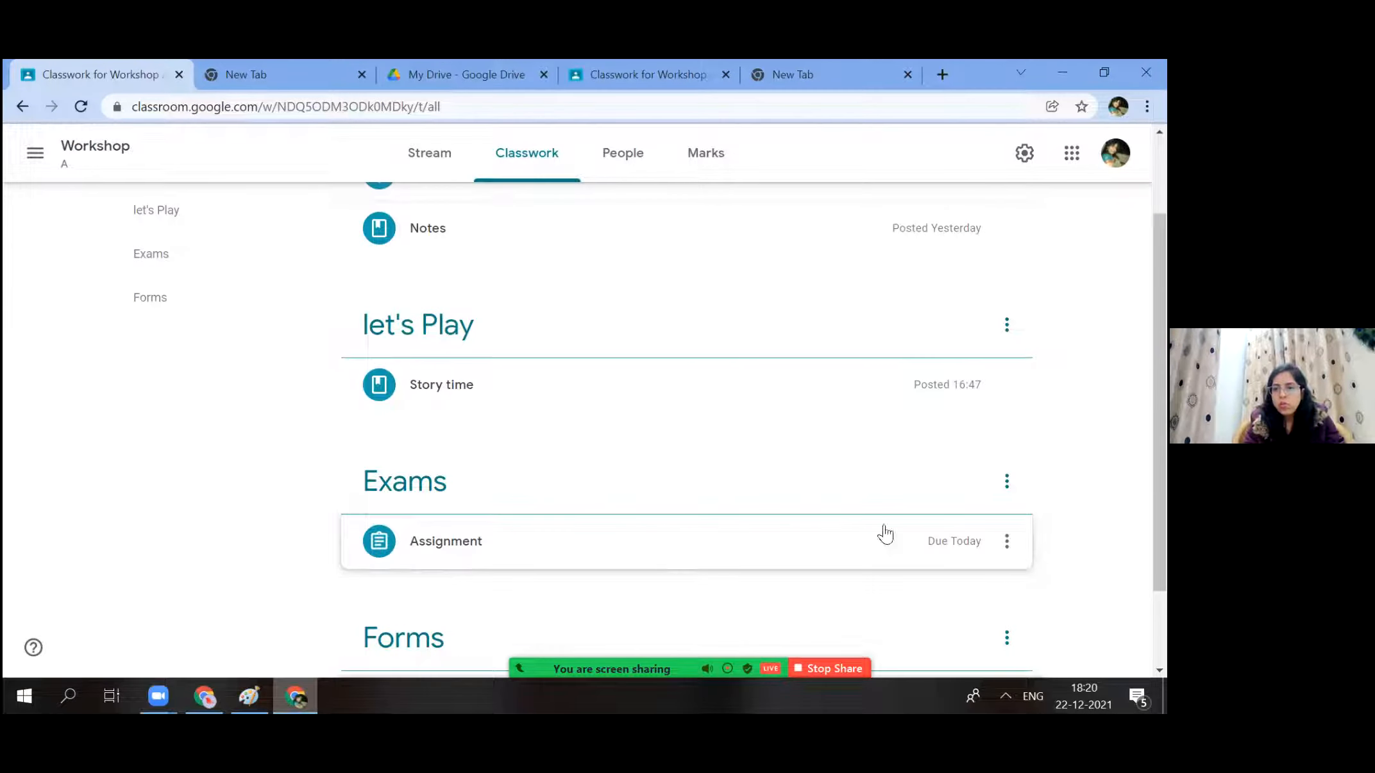
click(885, 533)
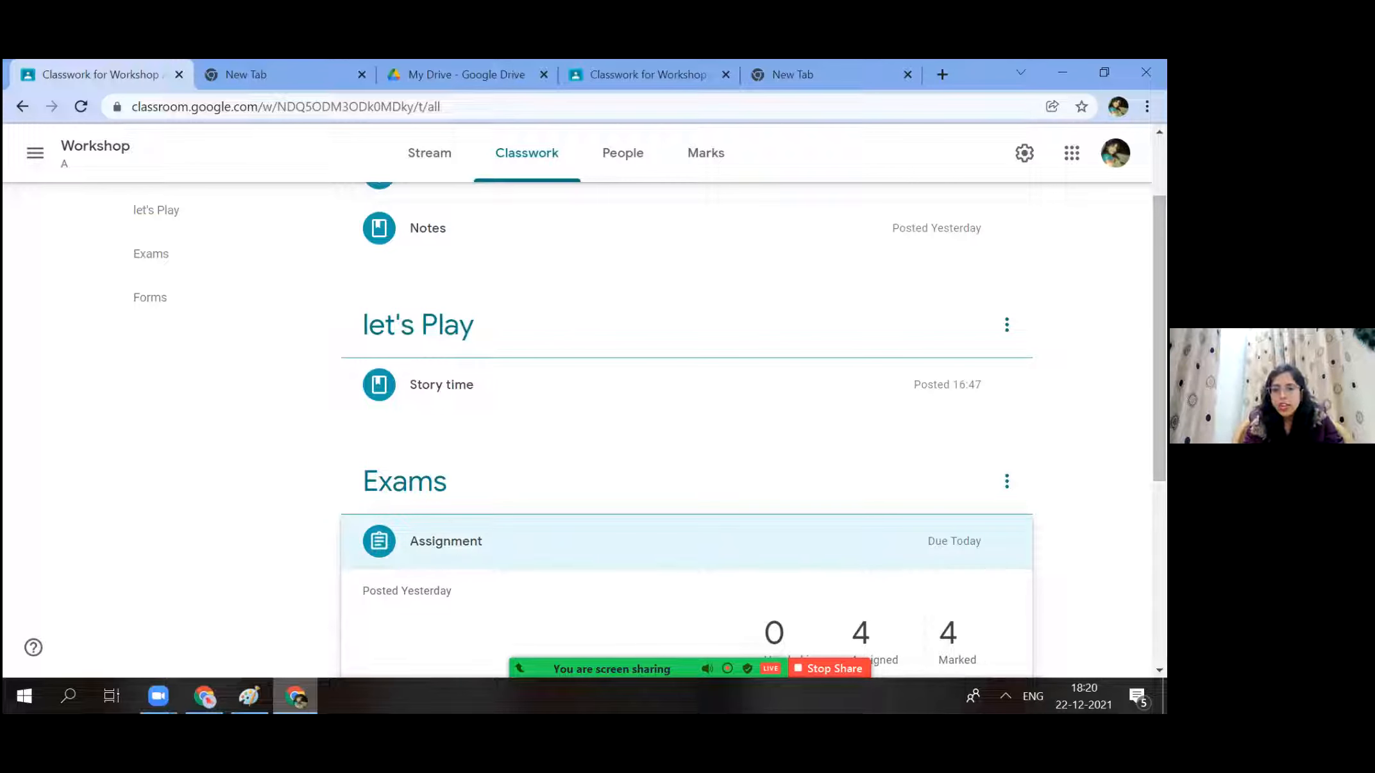
scroll(373, 457, down, 3)
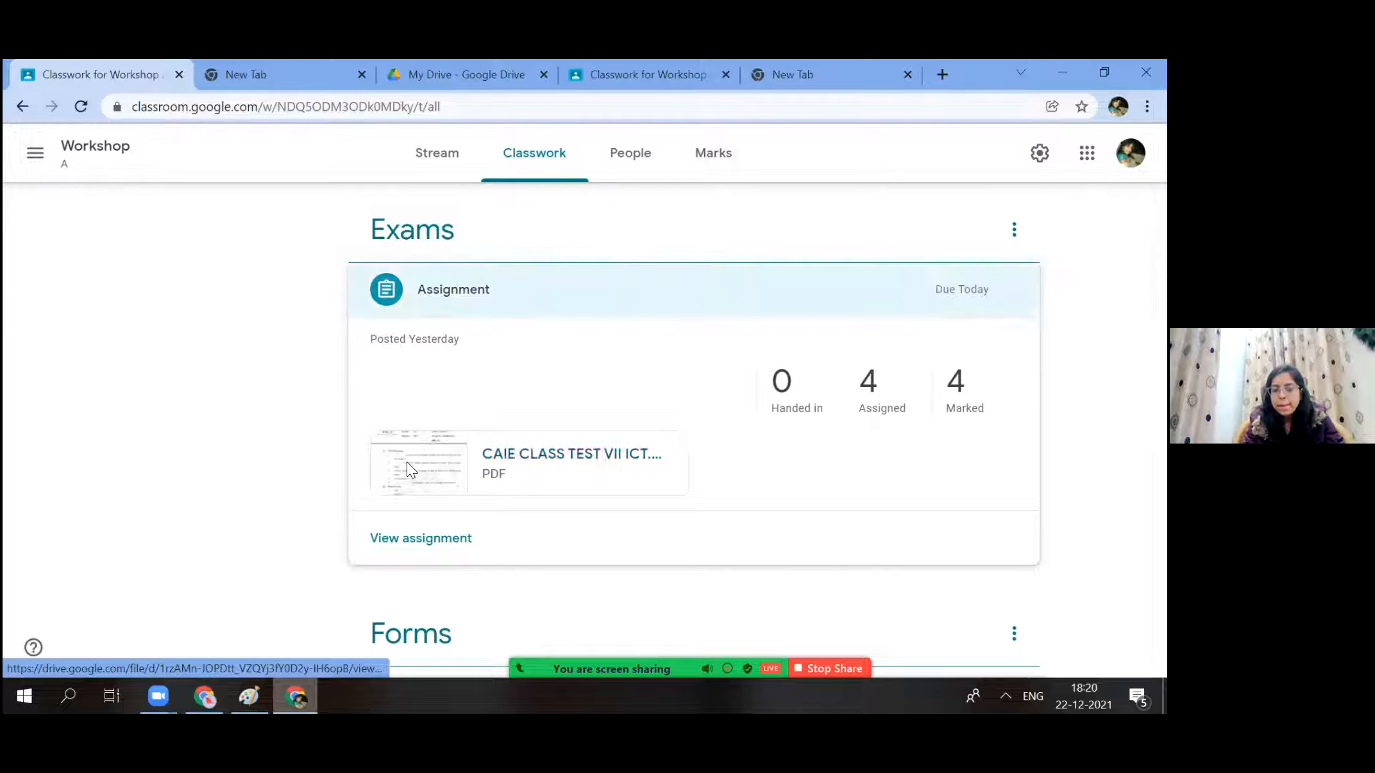
click(407, 461)
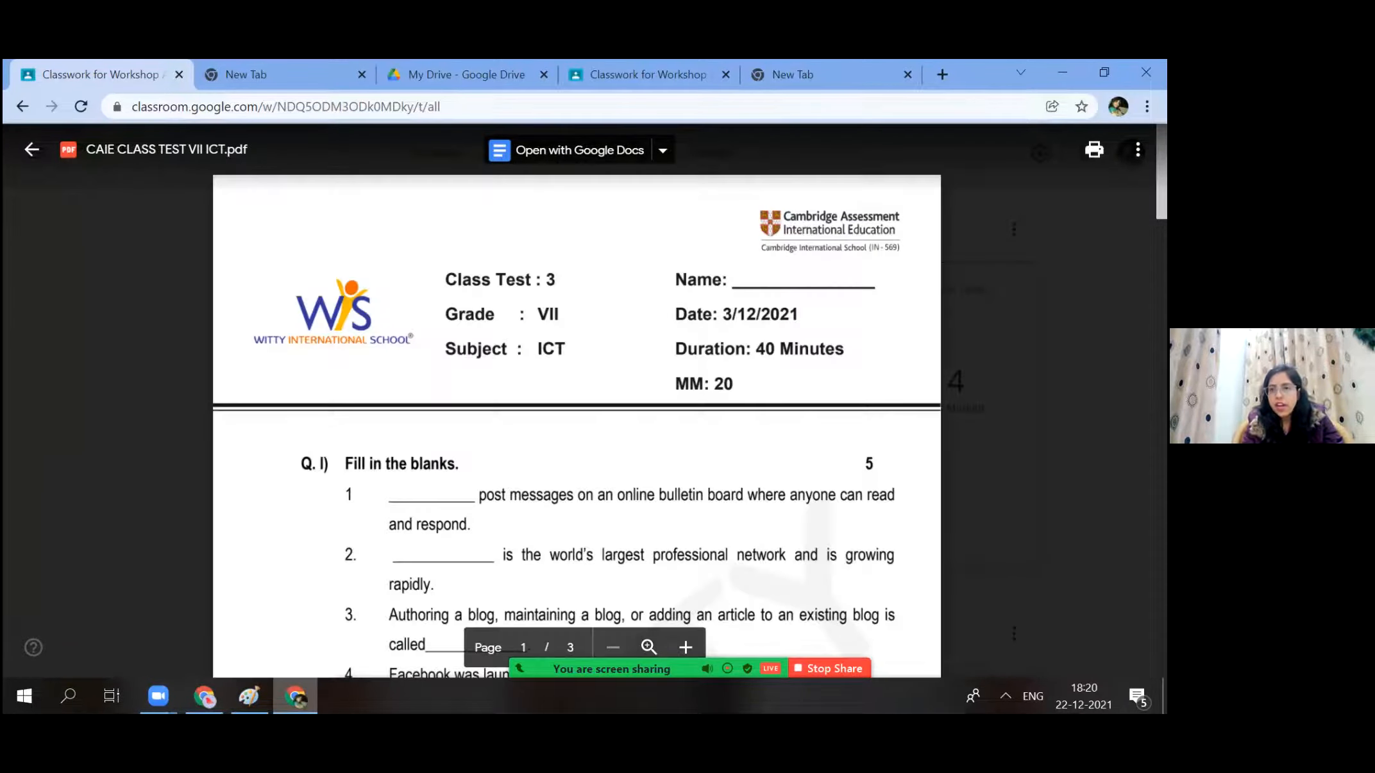
click(969, 304)
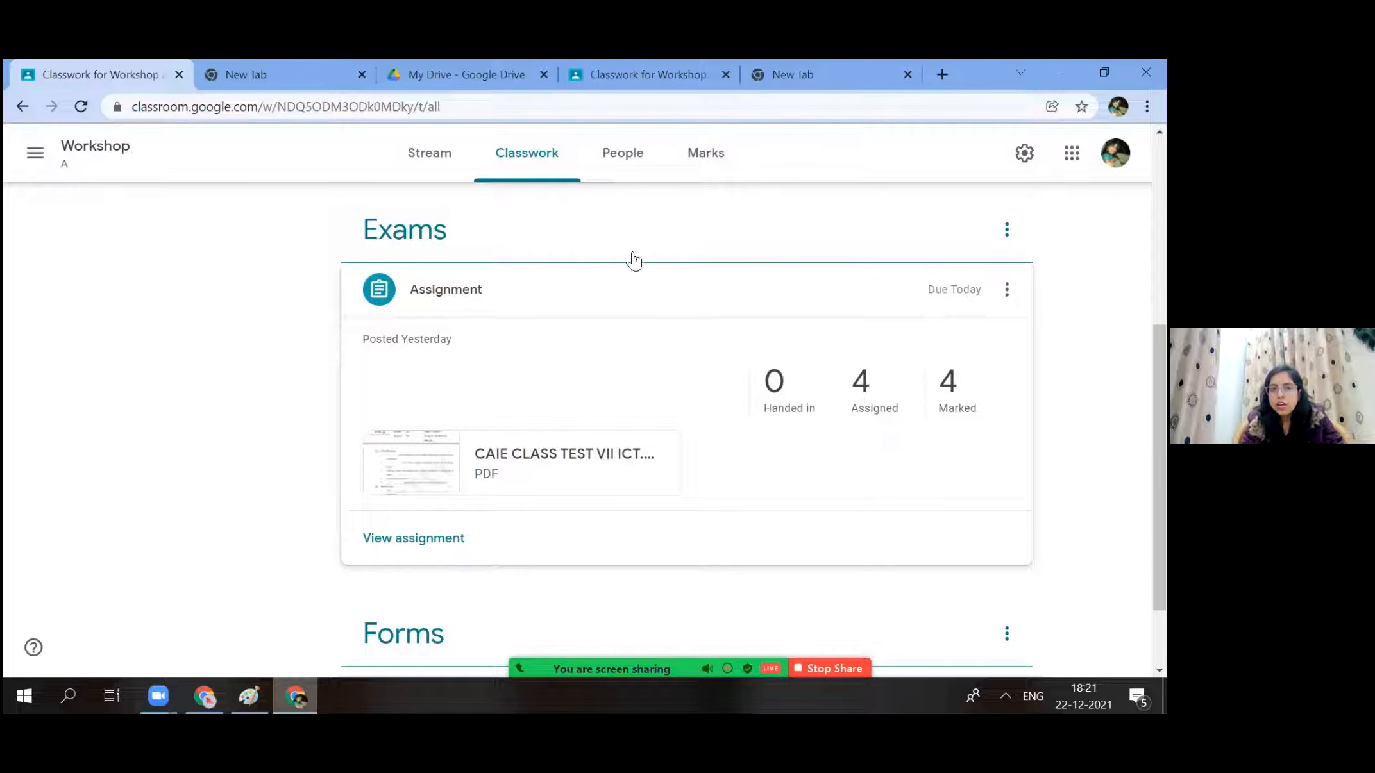
View Workshop A's Marks table, briefly checking class settings and the Assignment editor without changes.
click(699, 159)
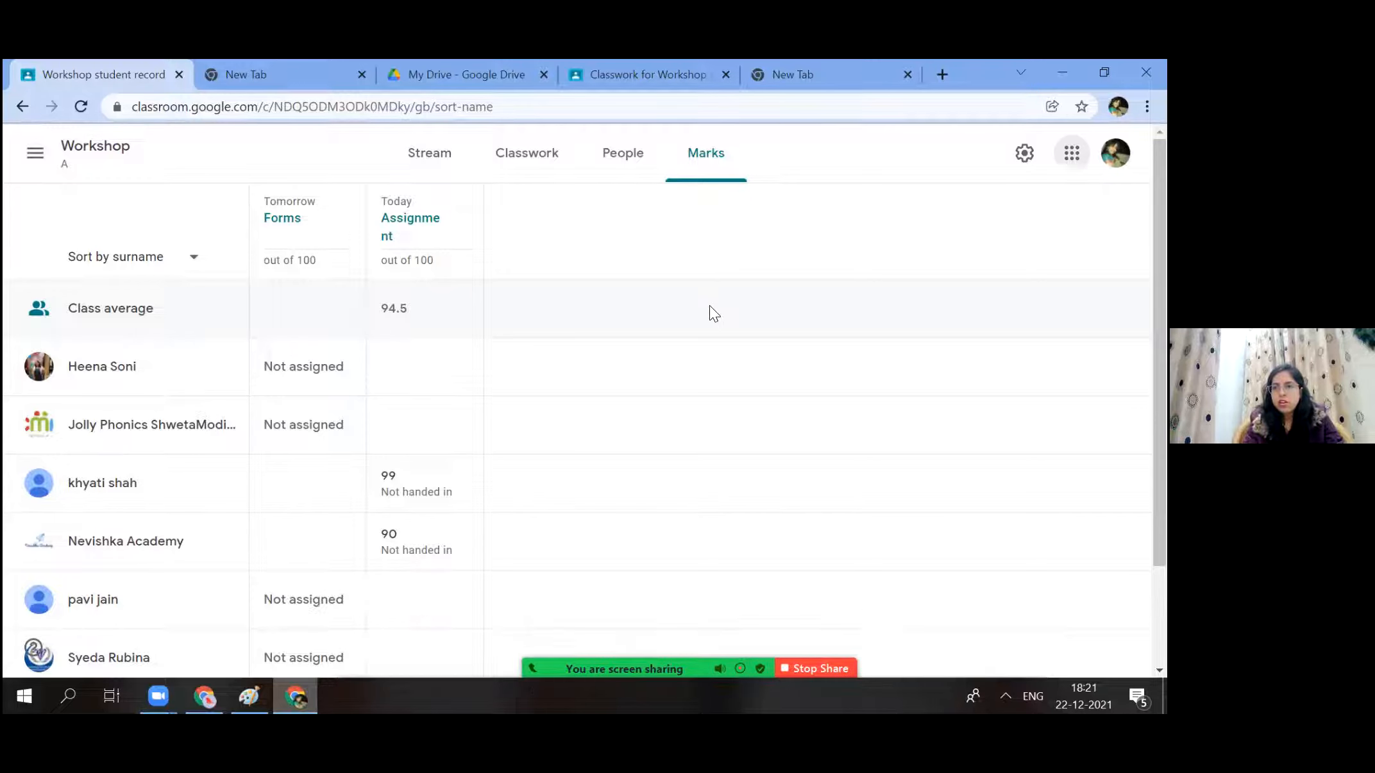
click(1071, 152)
click(1026, 153)
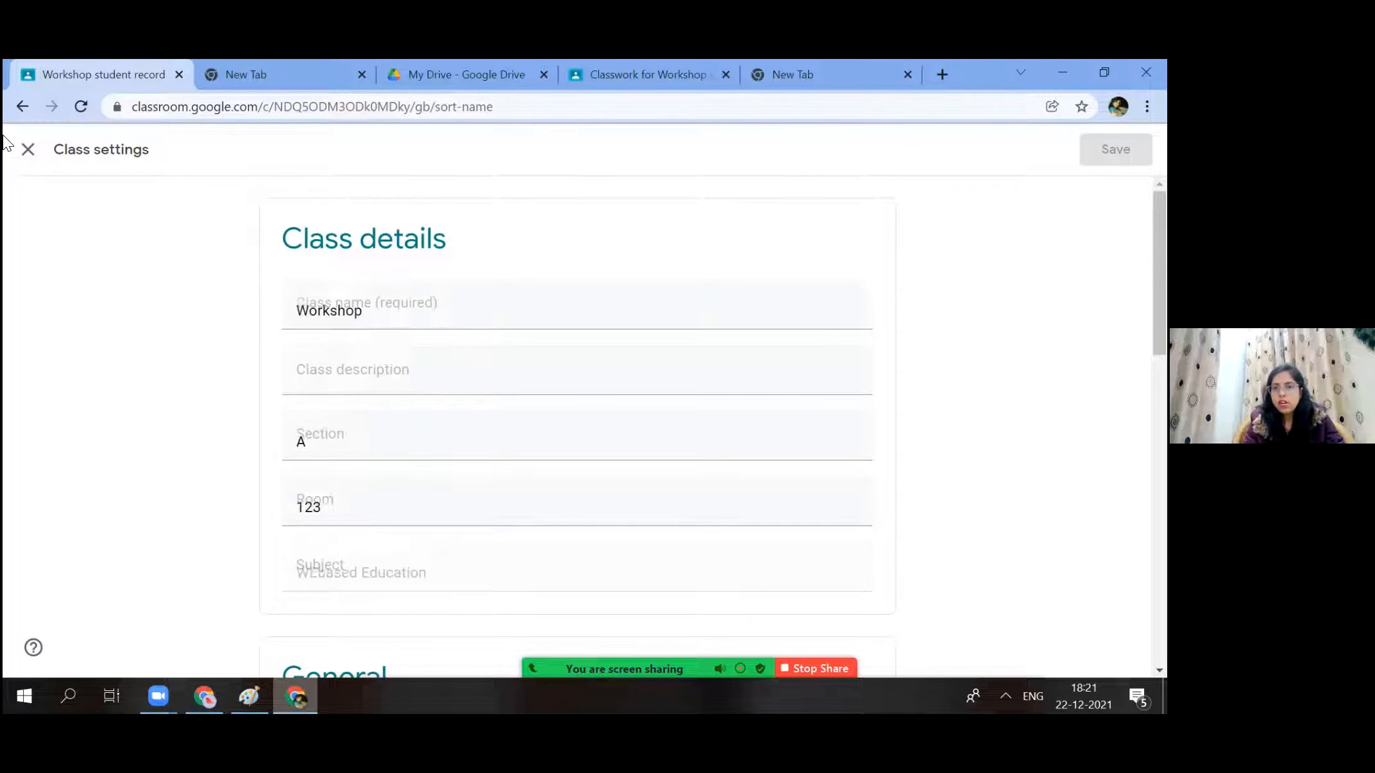
key(Escape)
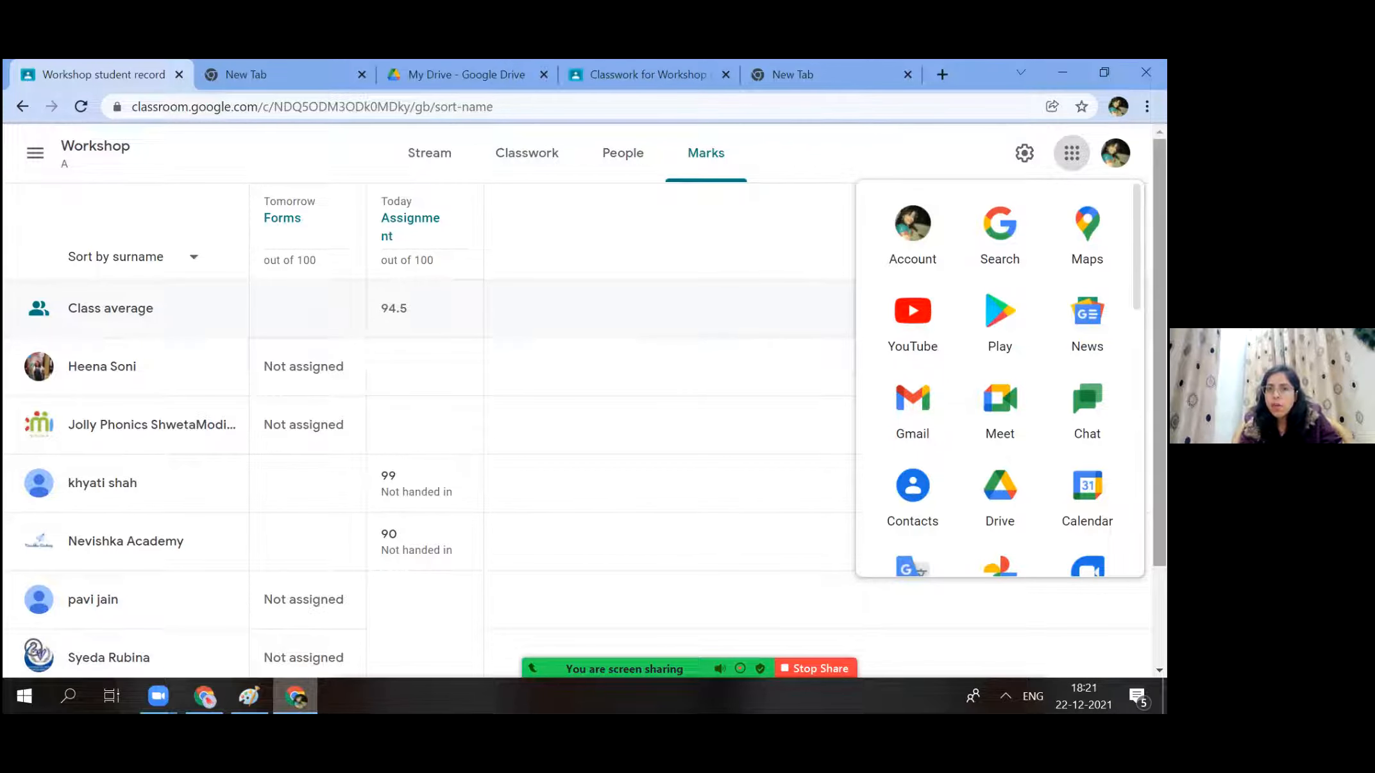
scroll(436, 481, down, 2)
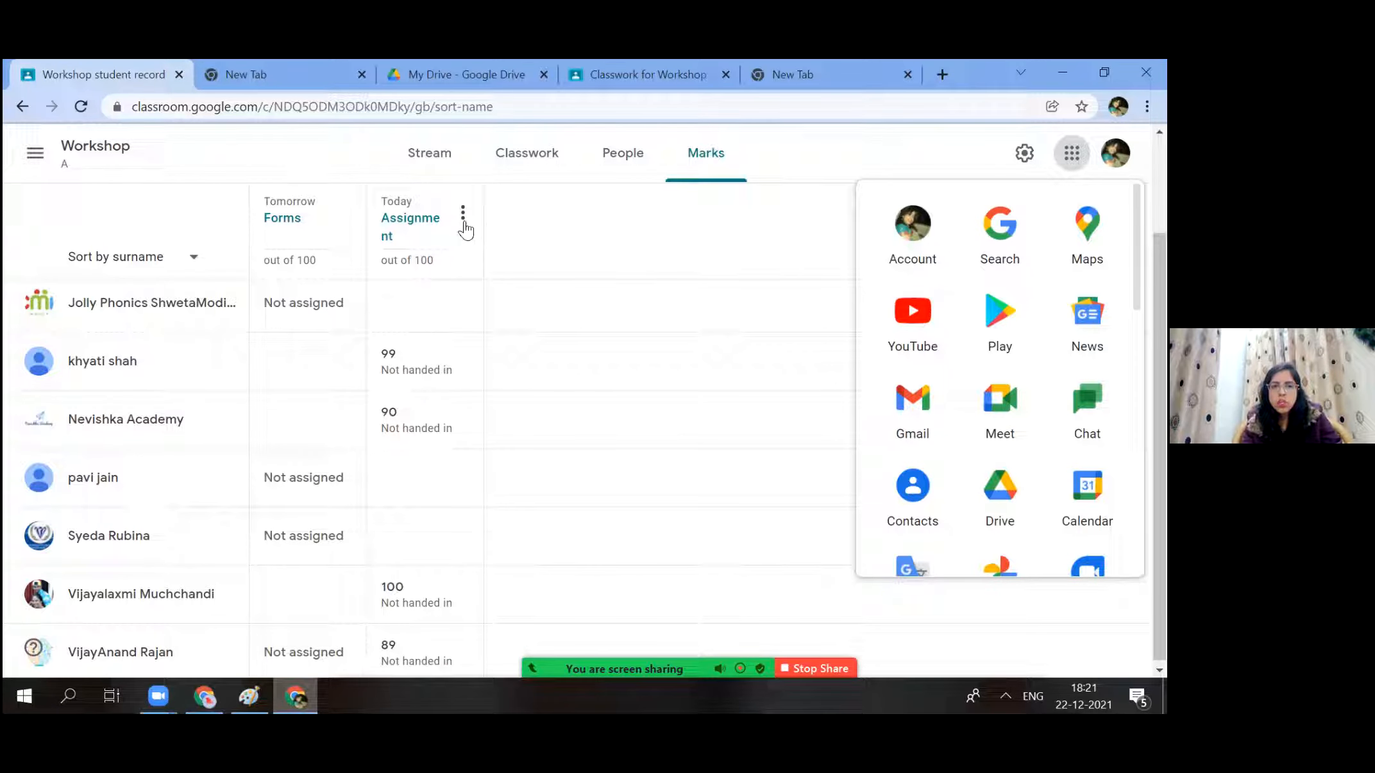
scroll(425, 251, up, 2)
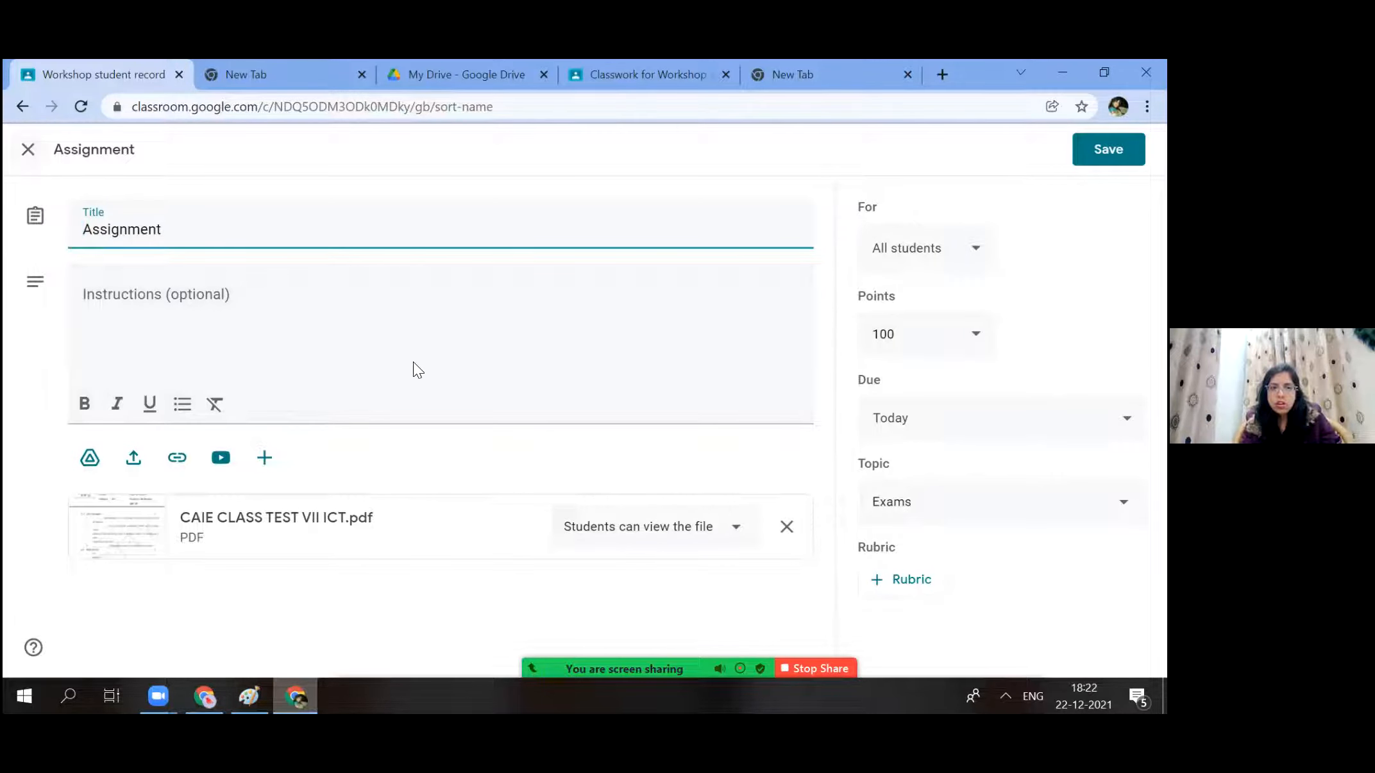
key(Escape)
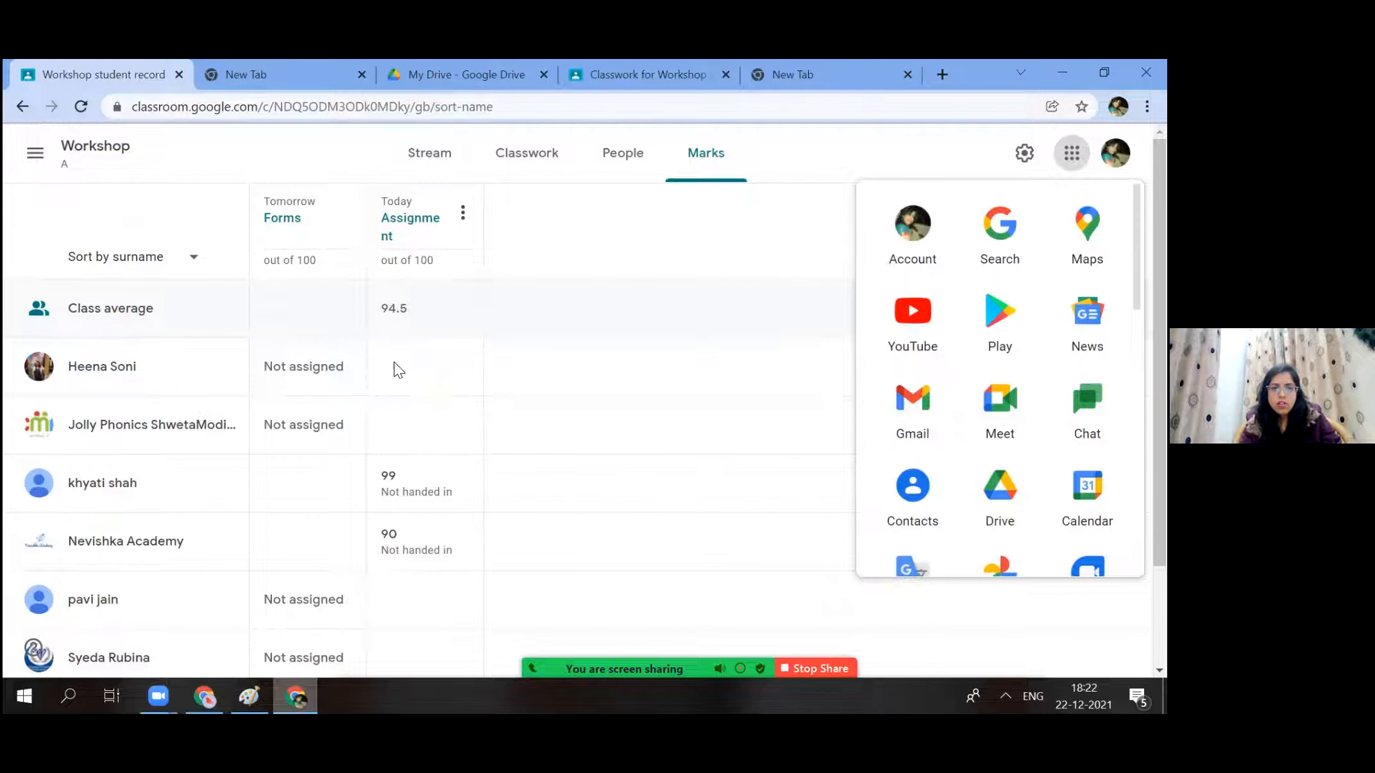
Enter a mark of 89 for the first student's Assignment.
click(394, 363)
click(394, 364)
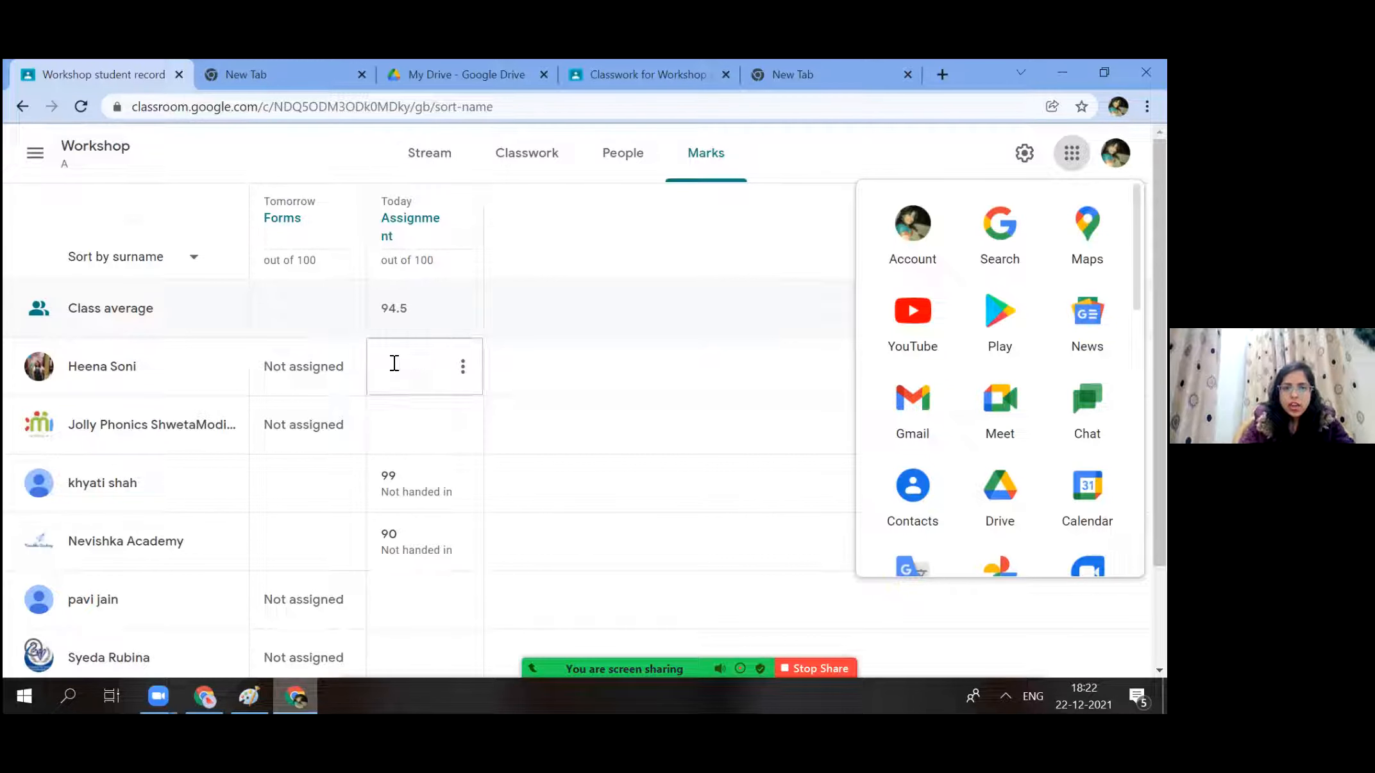
text(89/100)
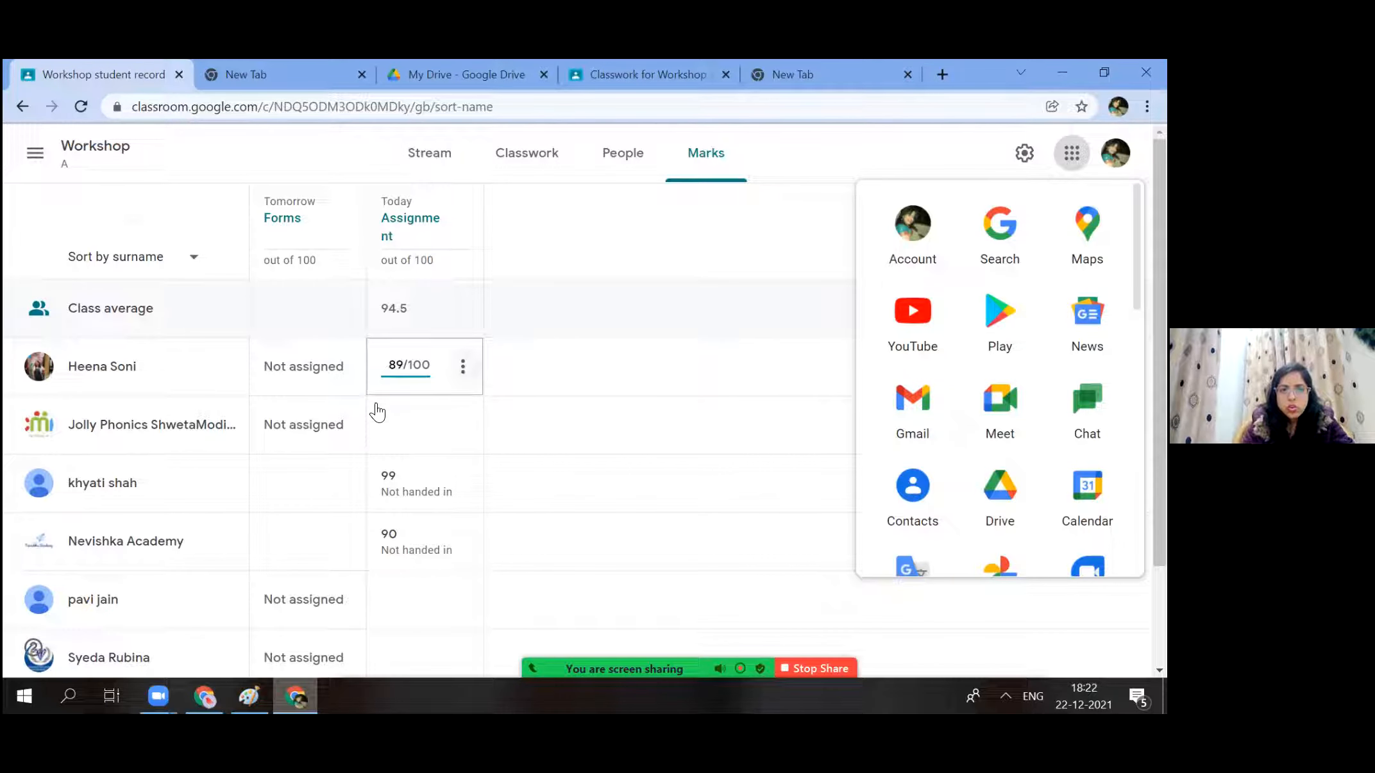
key(Return)
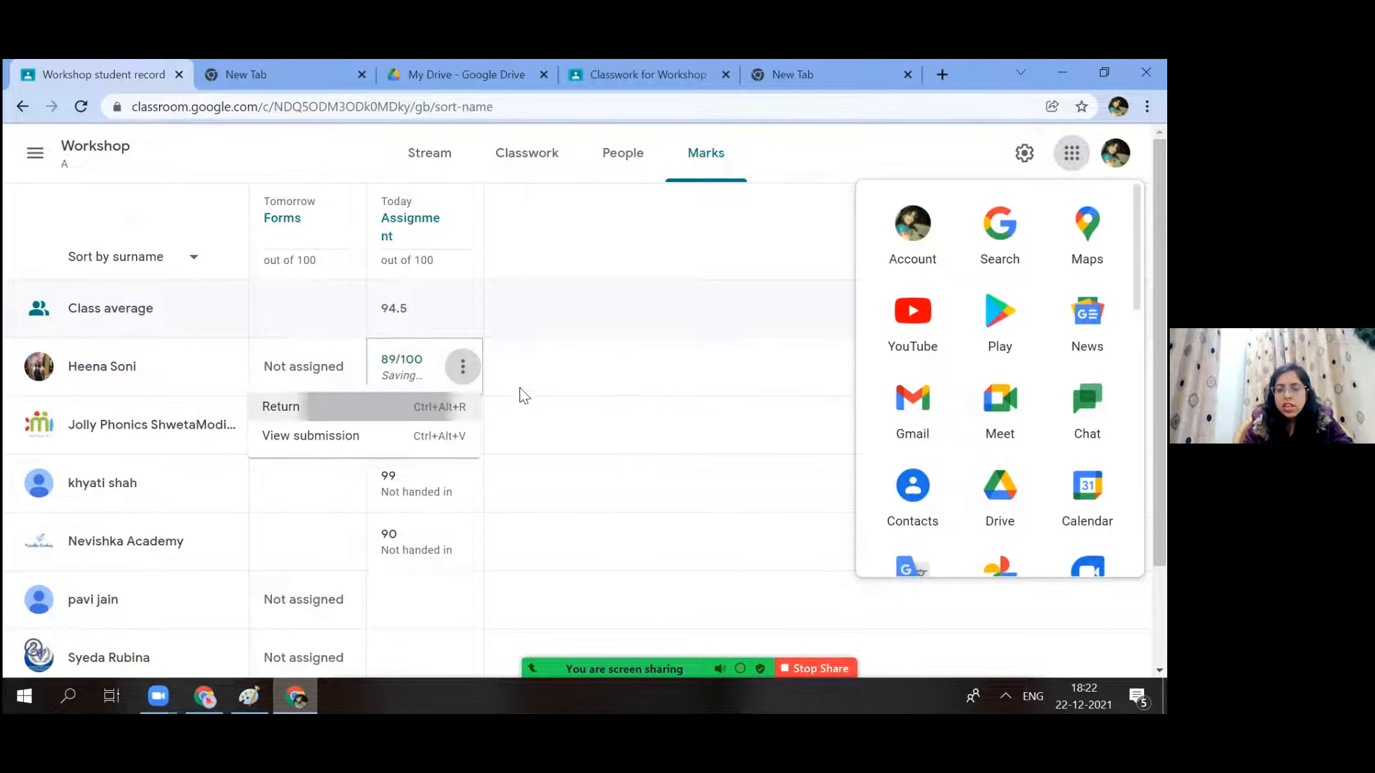
Return the 89/100 mark with the private comment 'Kindly submit on time'.
key(Return)
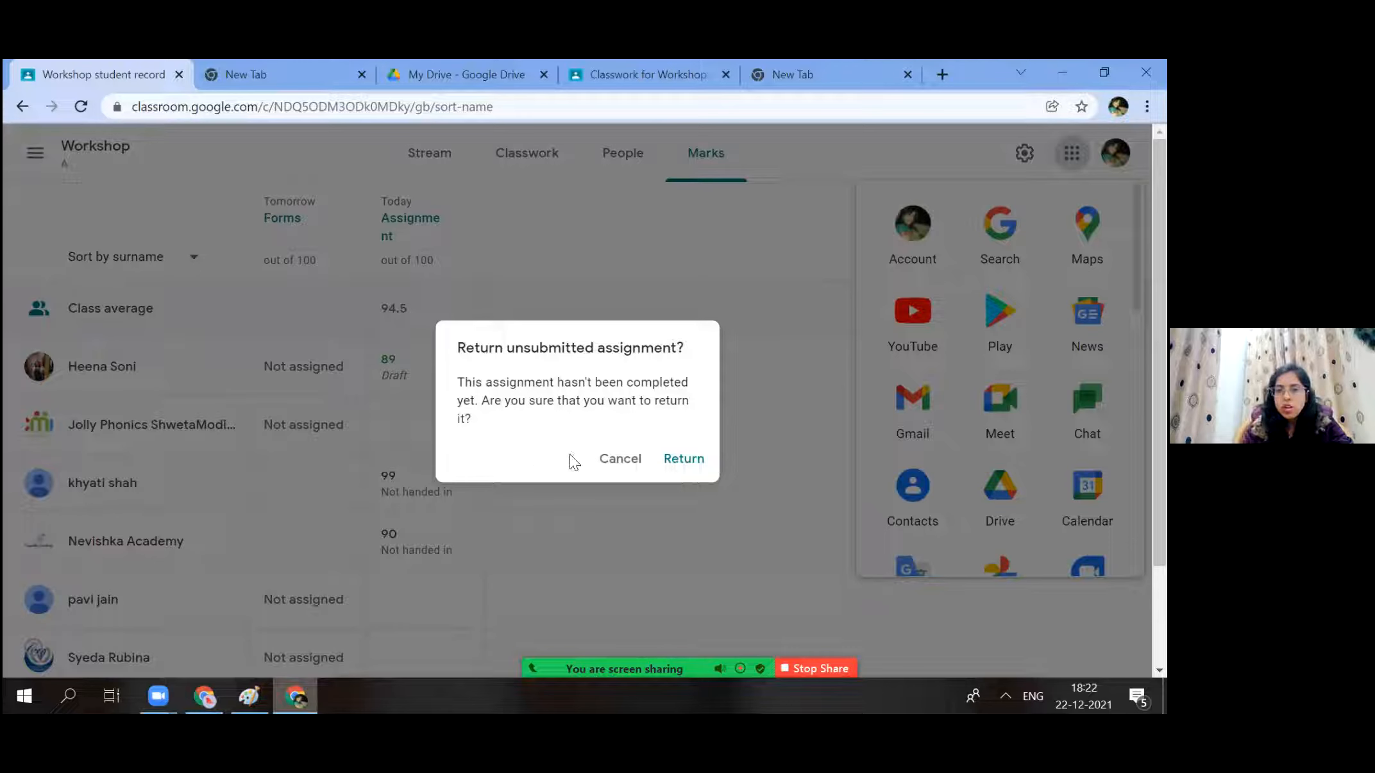
key(Return)
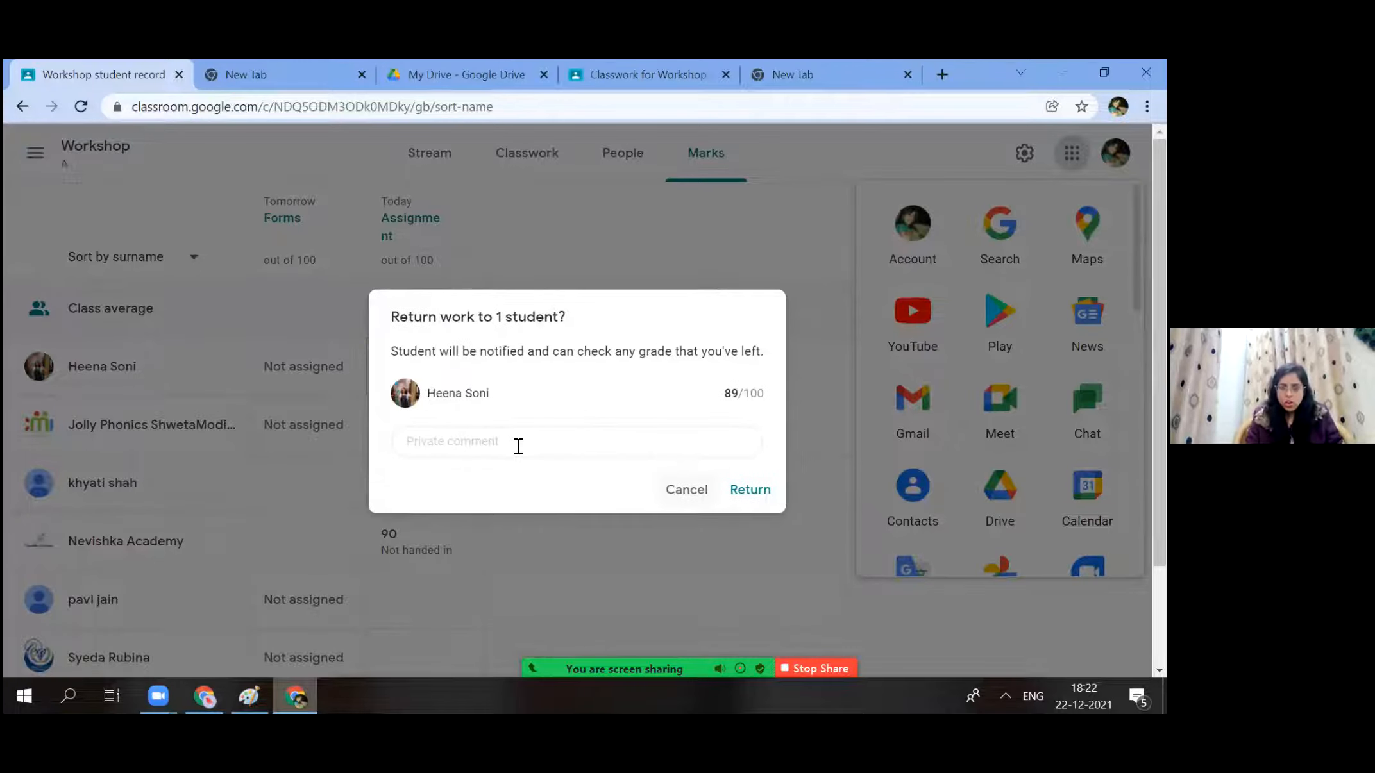
click(518, 446)
text(KIn)
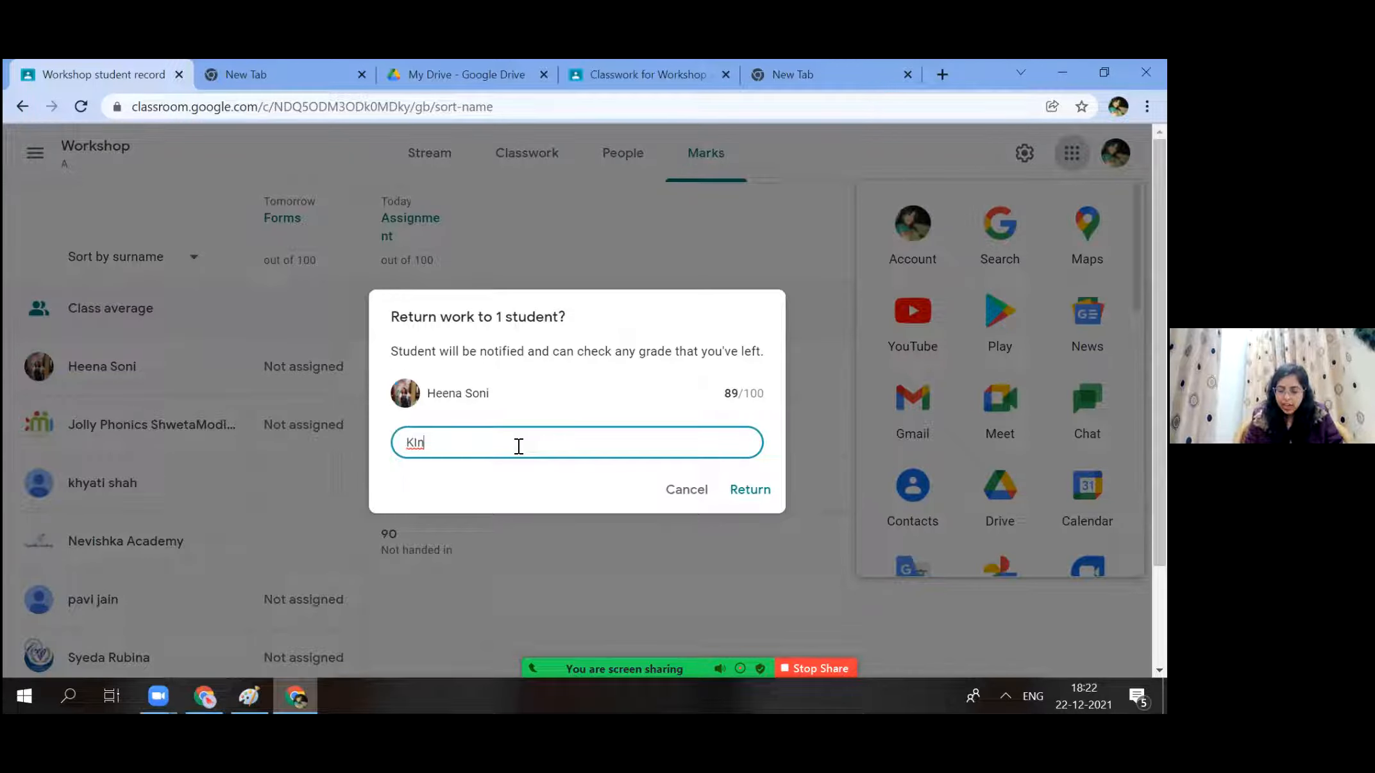
key(BackSpace)
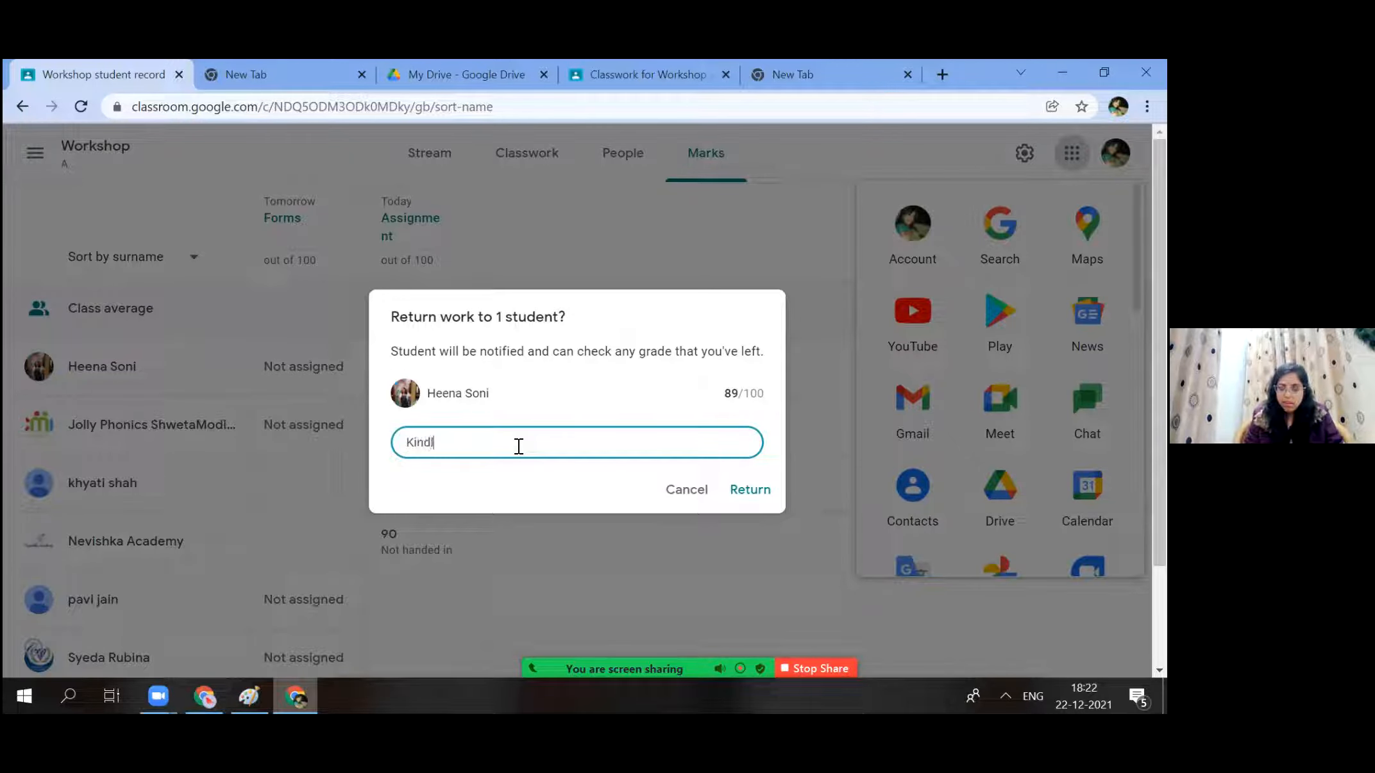
text(indly submit)
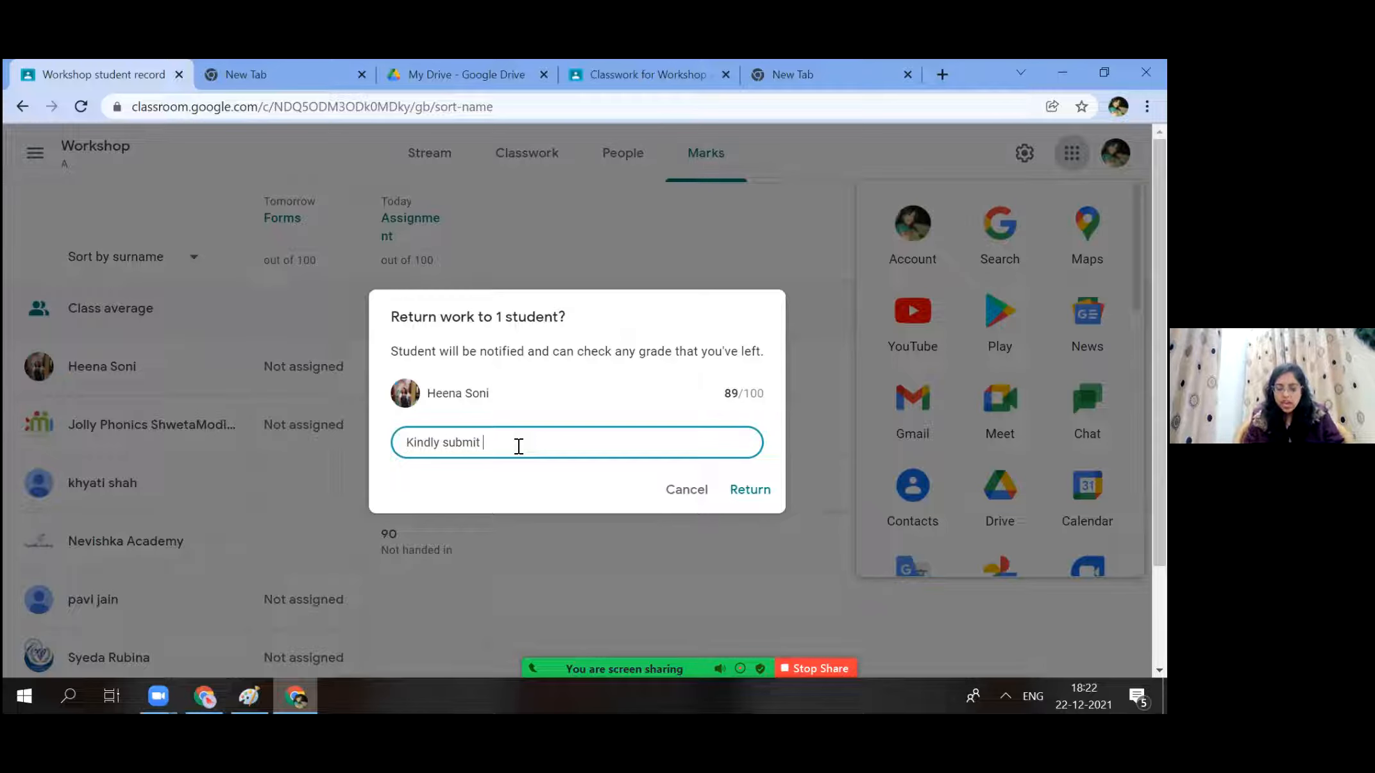
text(y on time.)
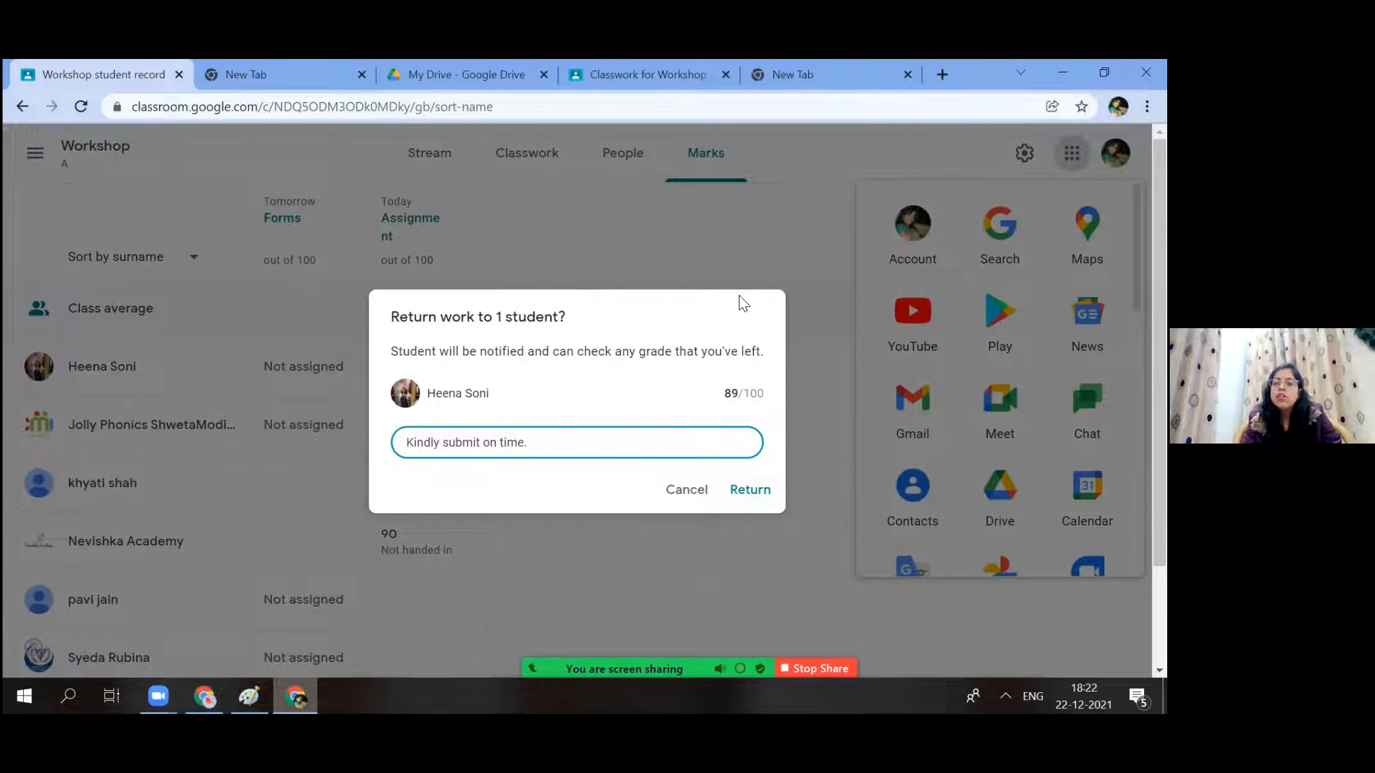
click(750, 489)
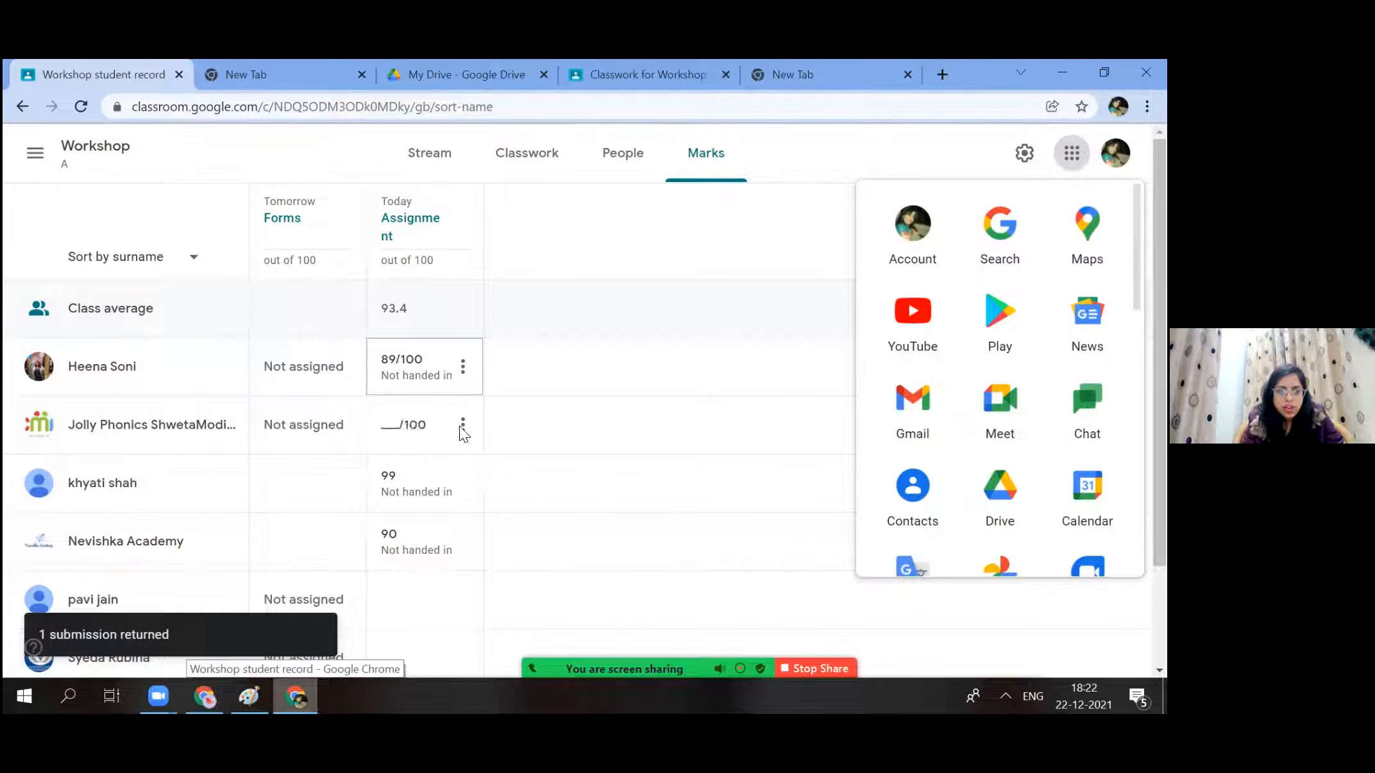
click(462, 425)
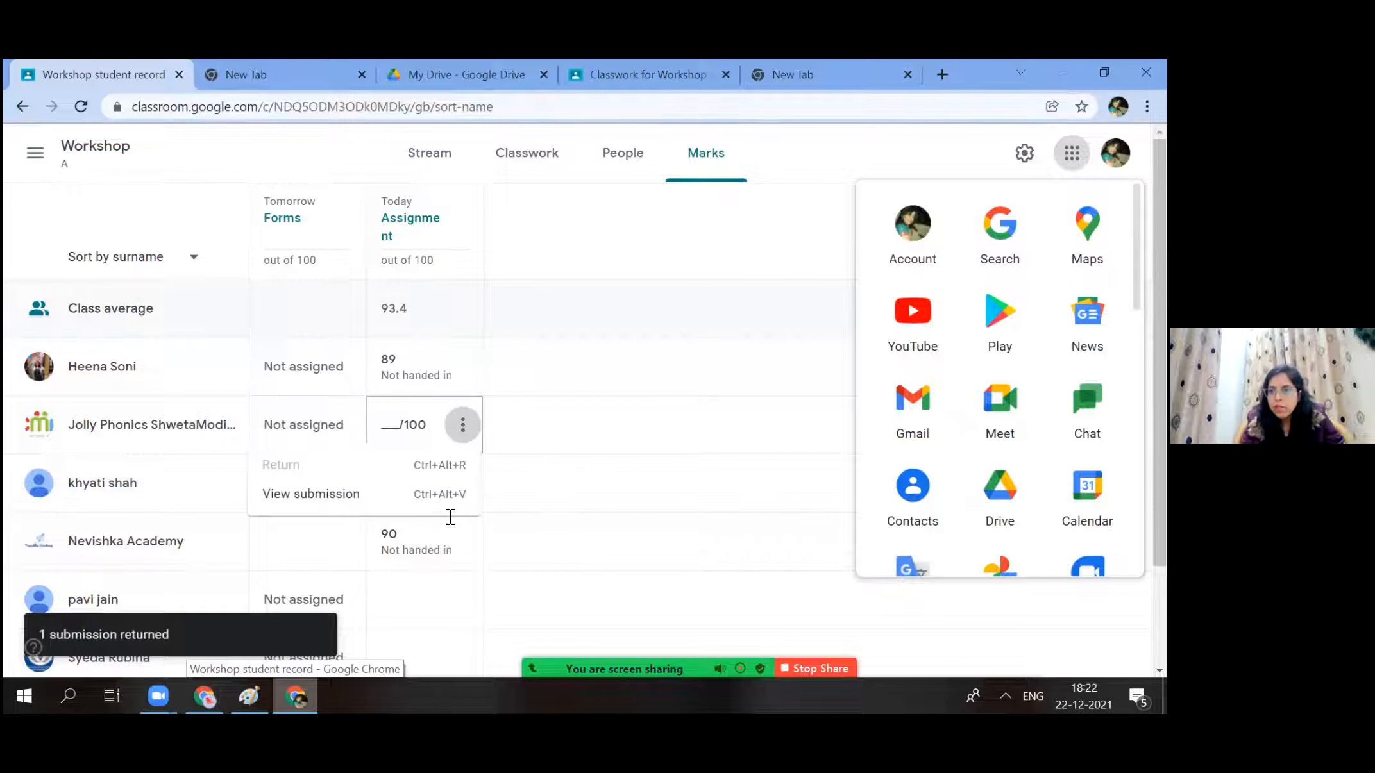
click(548, 516)
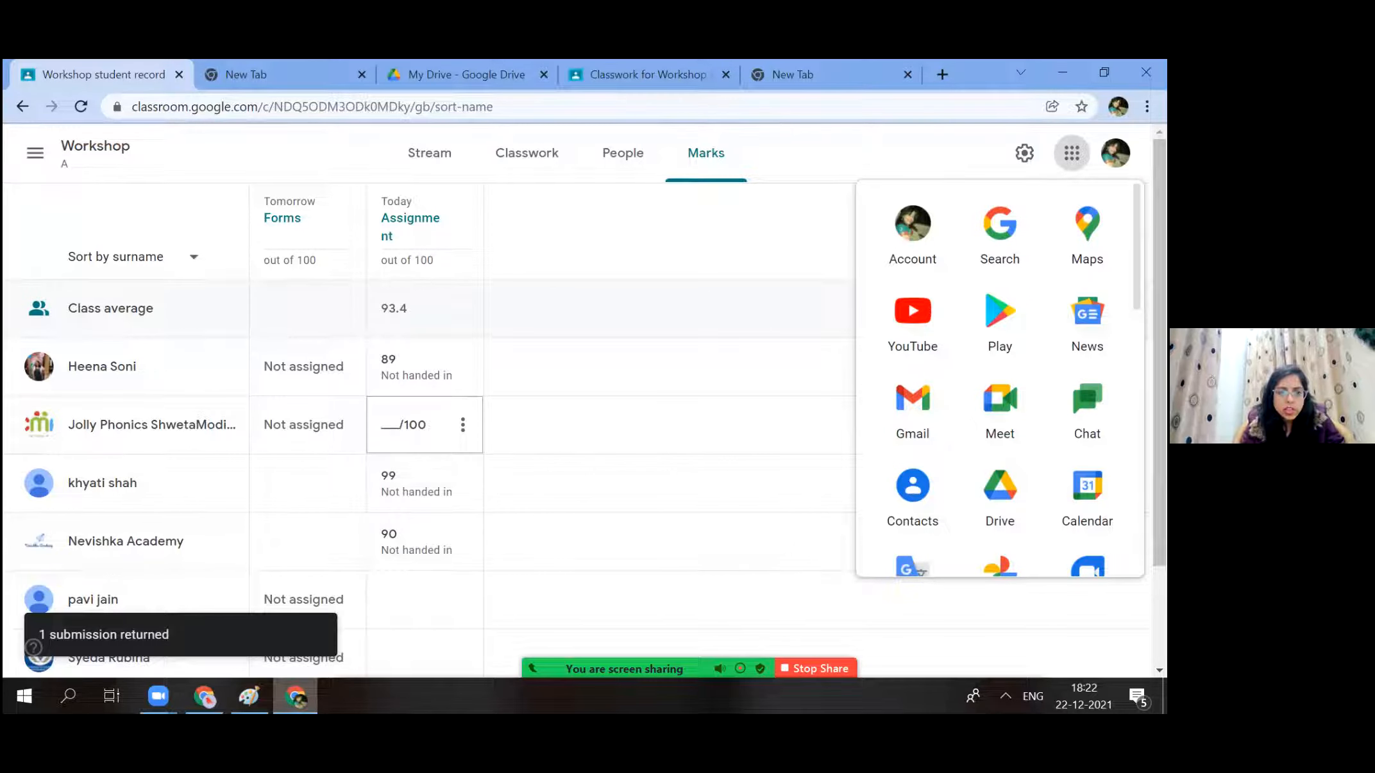
scroll(462, 513, down, 2)
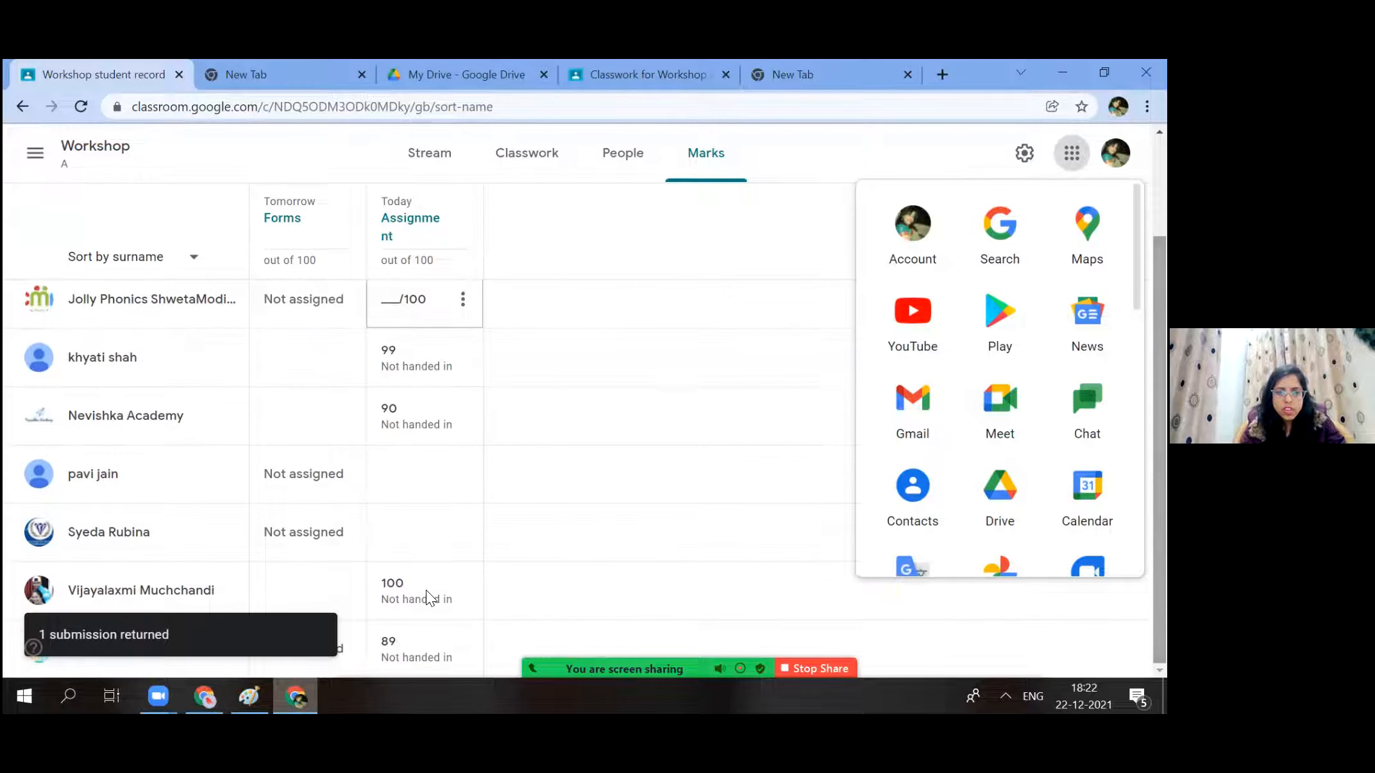
click(461, 591)
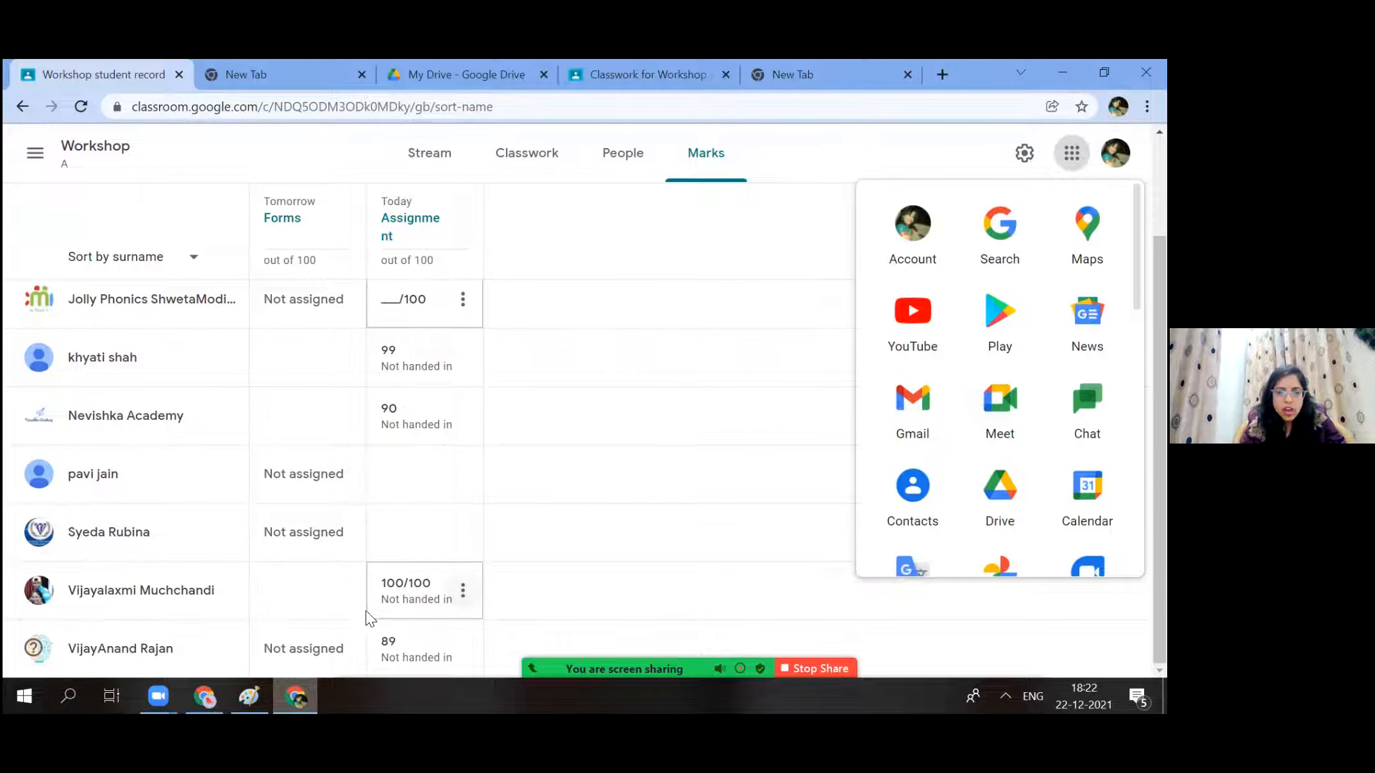
click(462, 590)
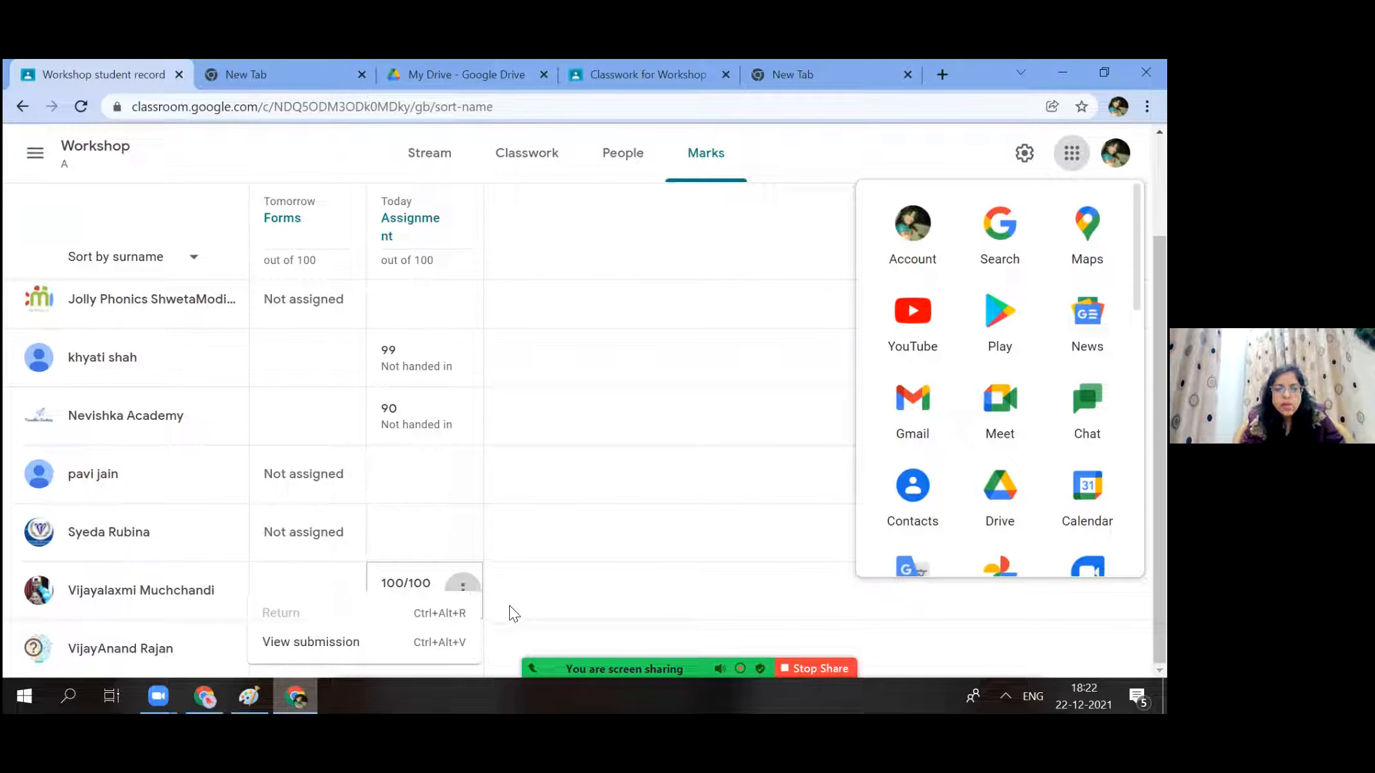
click(423, 638)
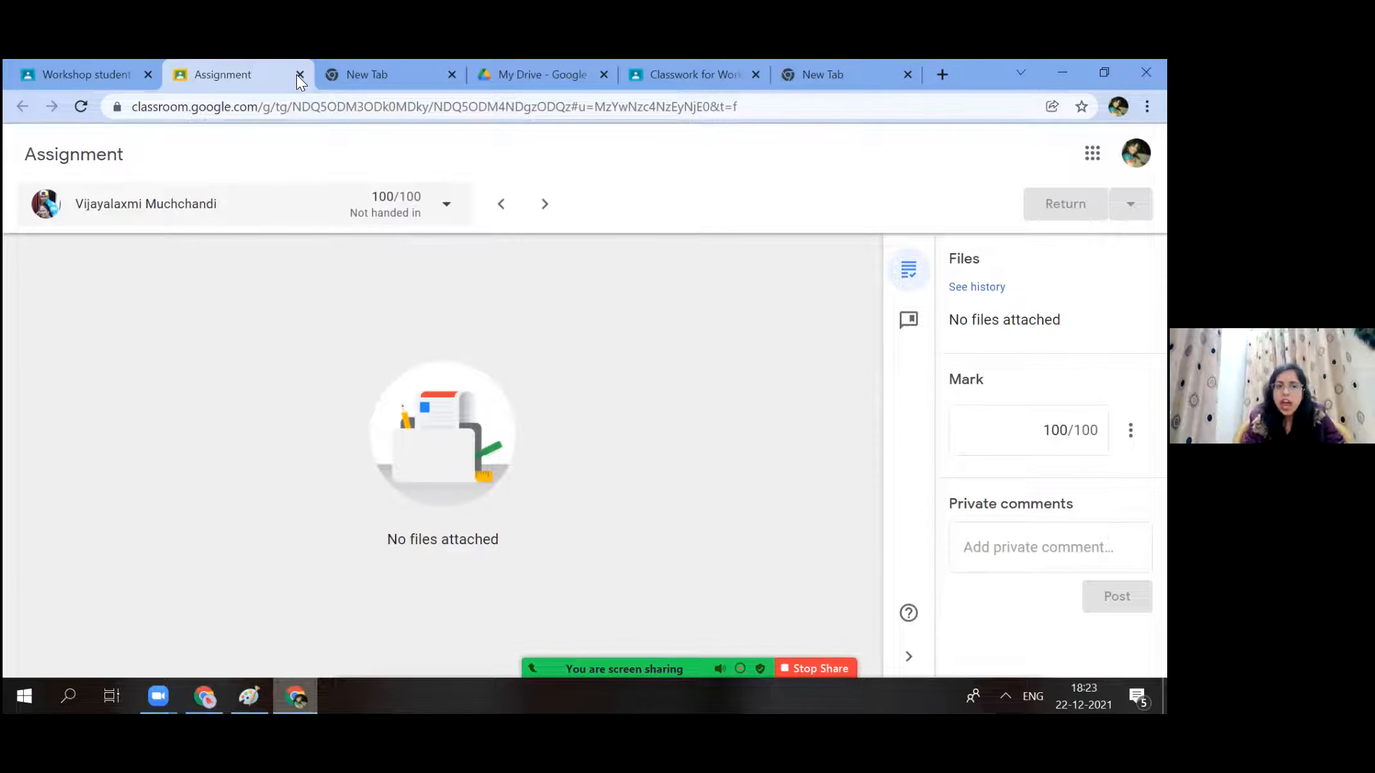
key(ctrl+w)
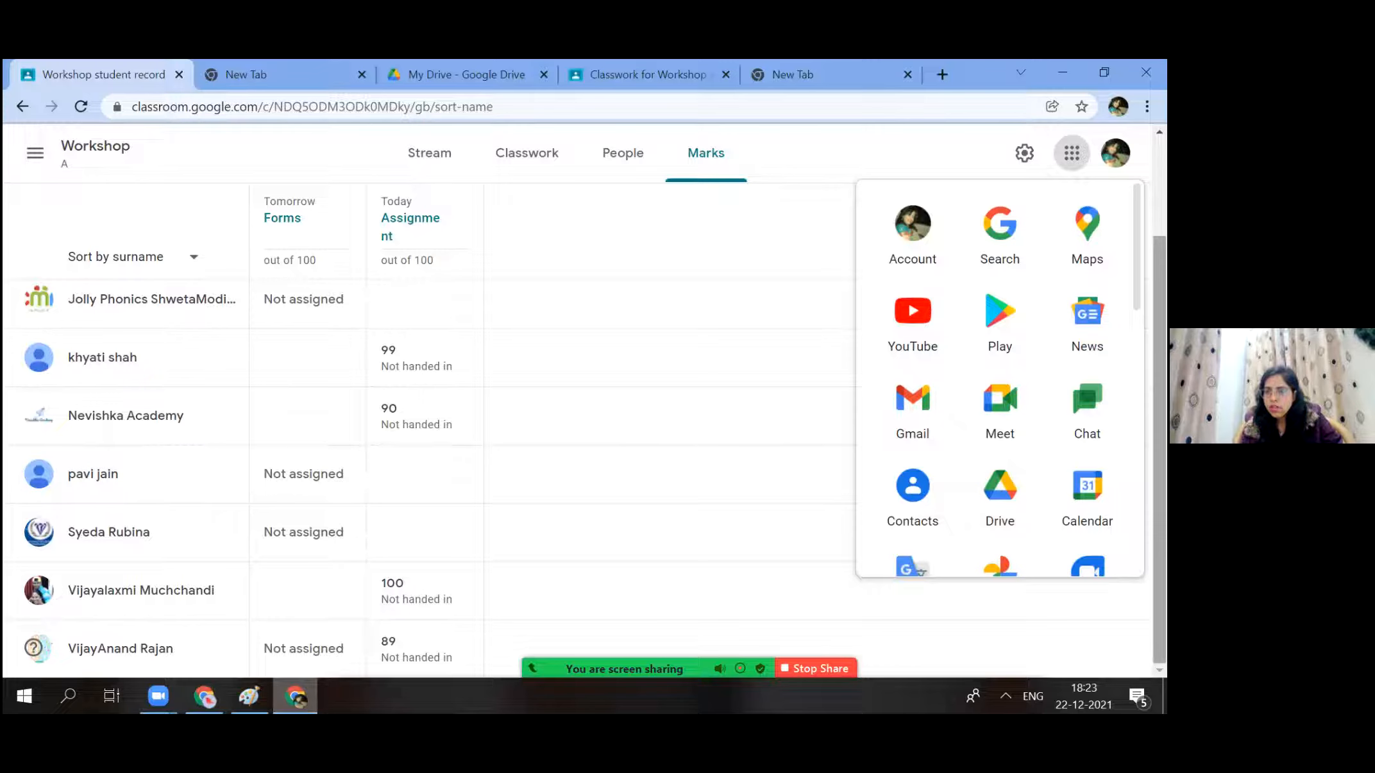
scroll(881, 143, up, 2)
scroll(881, 143, up, 1)
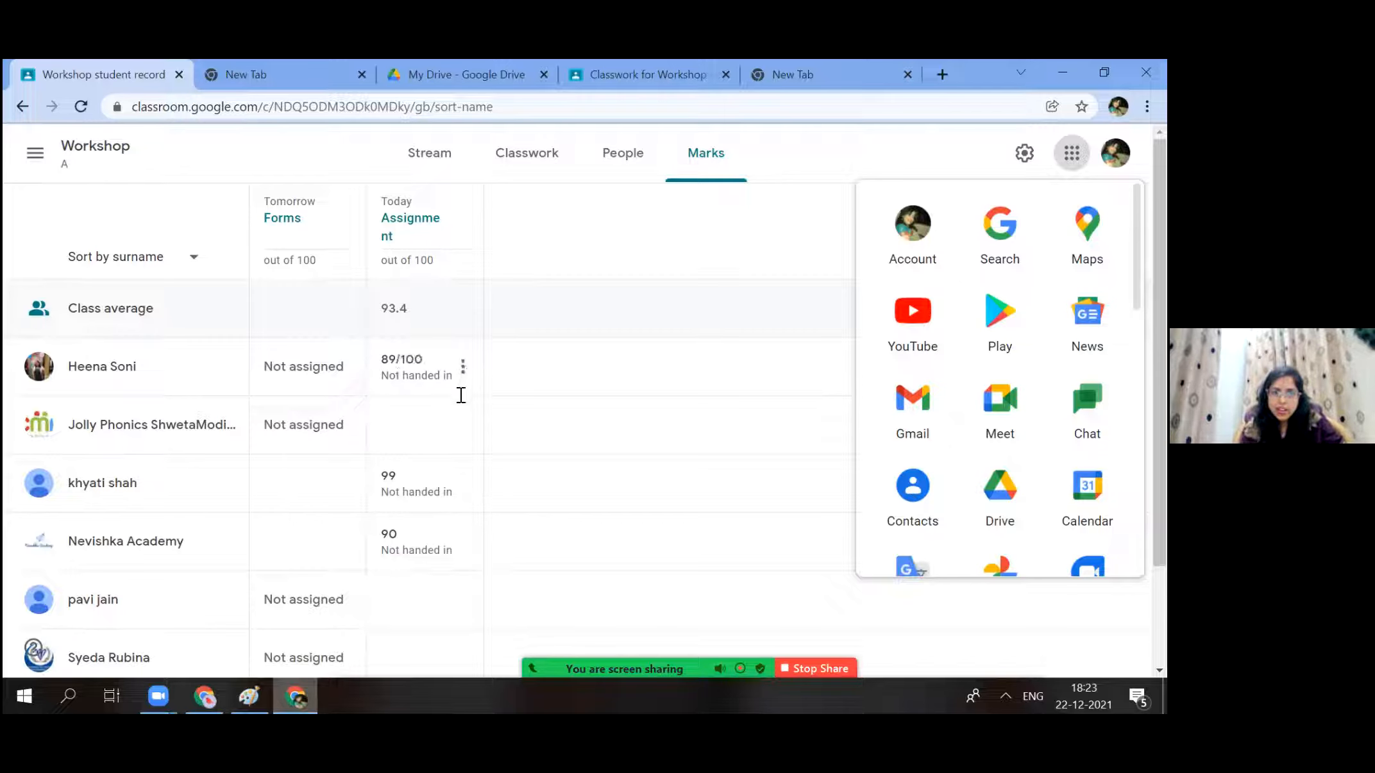
Change the second student's Assignment mark from 78 to 50.
click(462, 421)
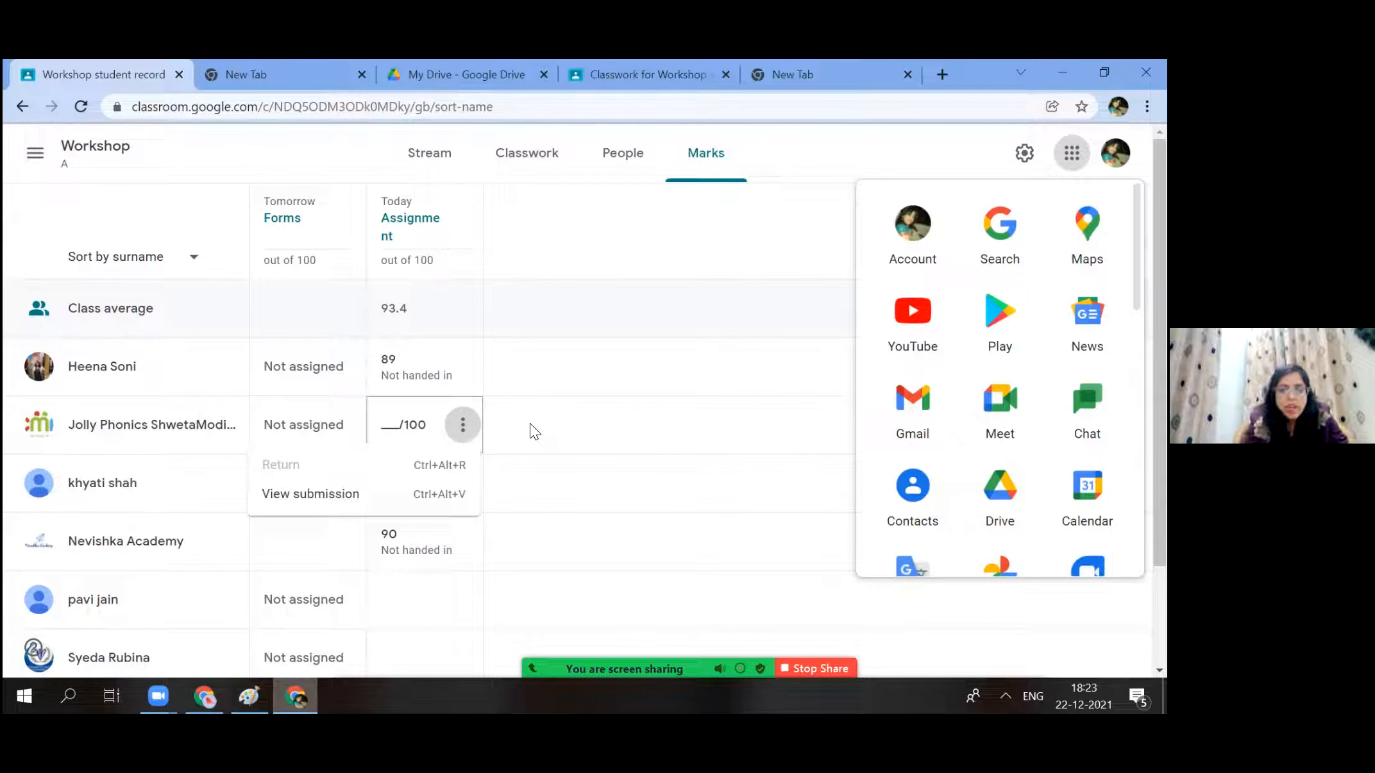
click(276, 258)
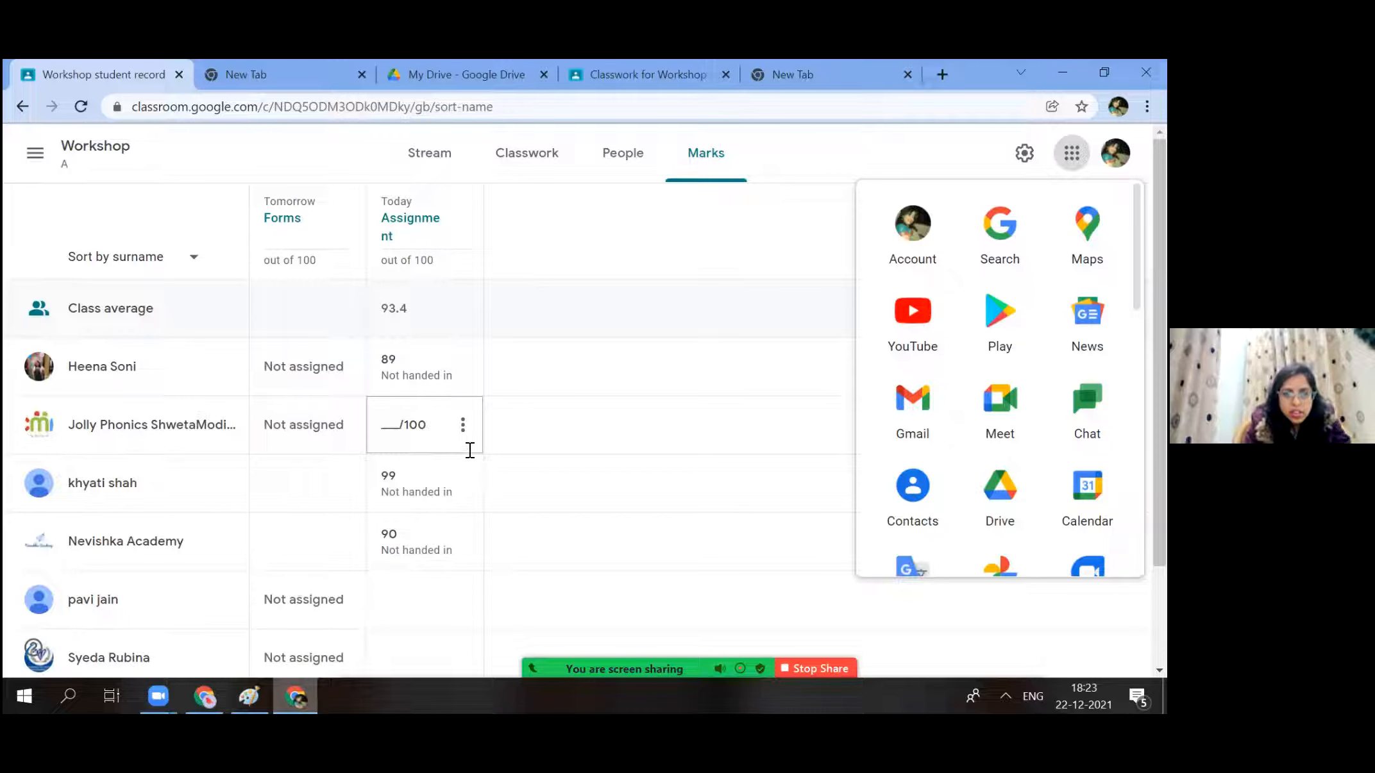
click(391, 421)
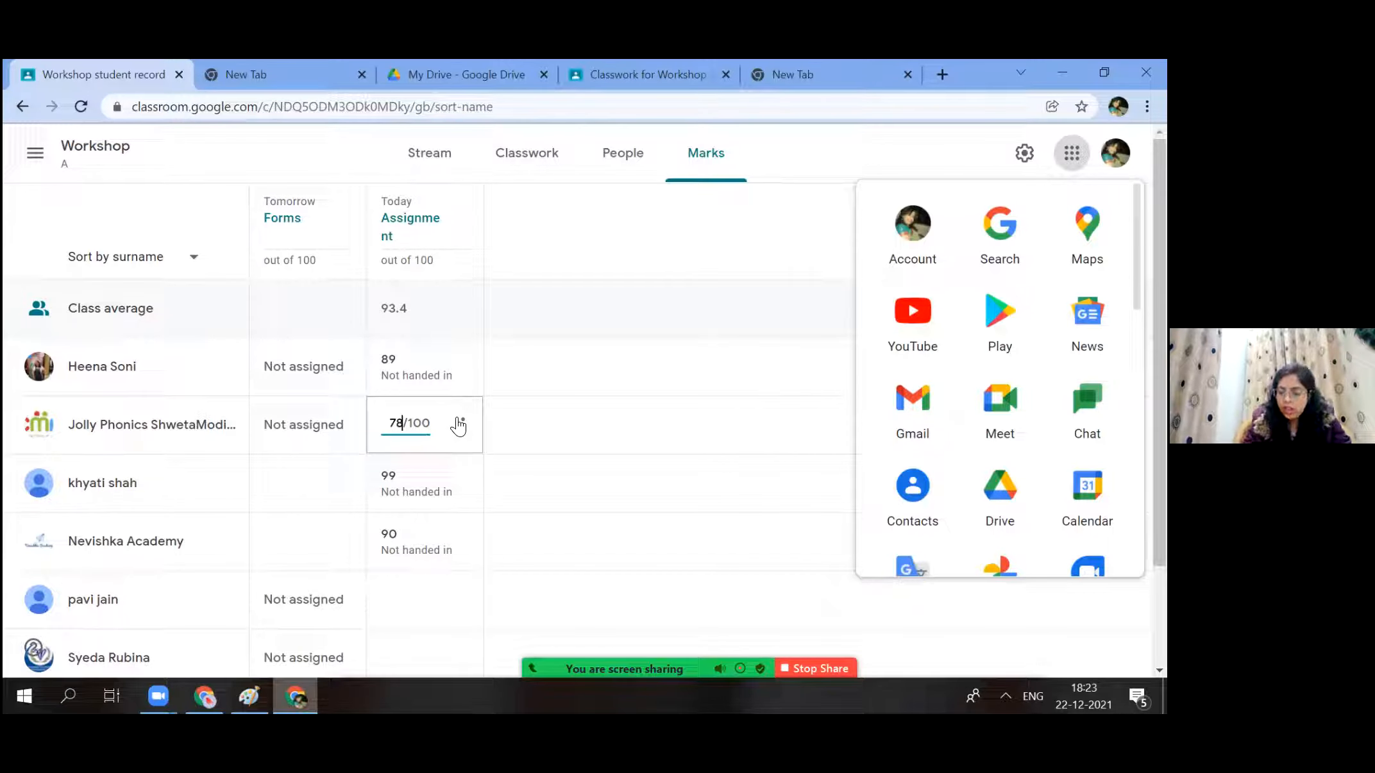
key(BackSpace)
key(BackSpace)
text(50)
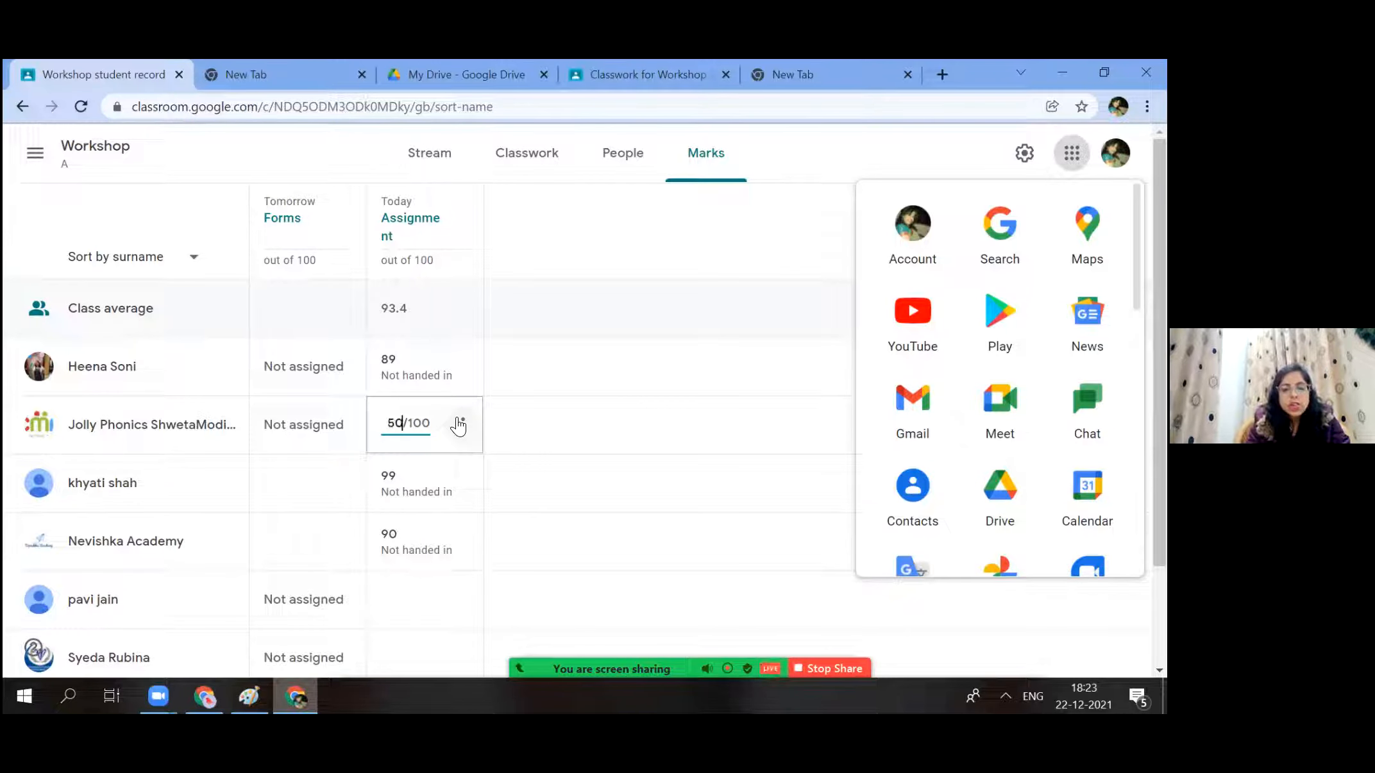
Return the 50/100 mark to the student without a comment.
click(458, 423)
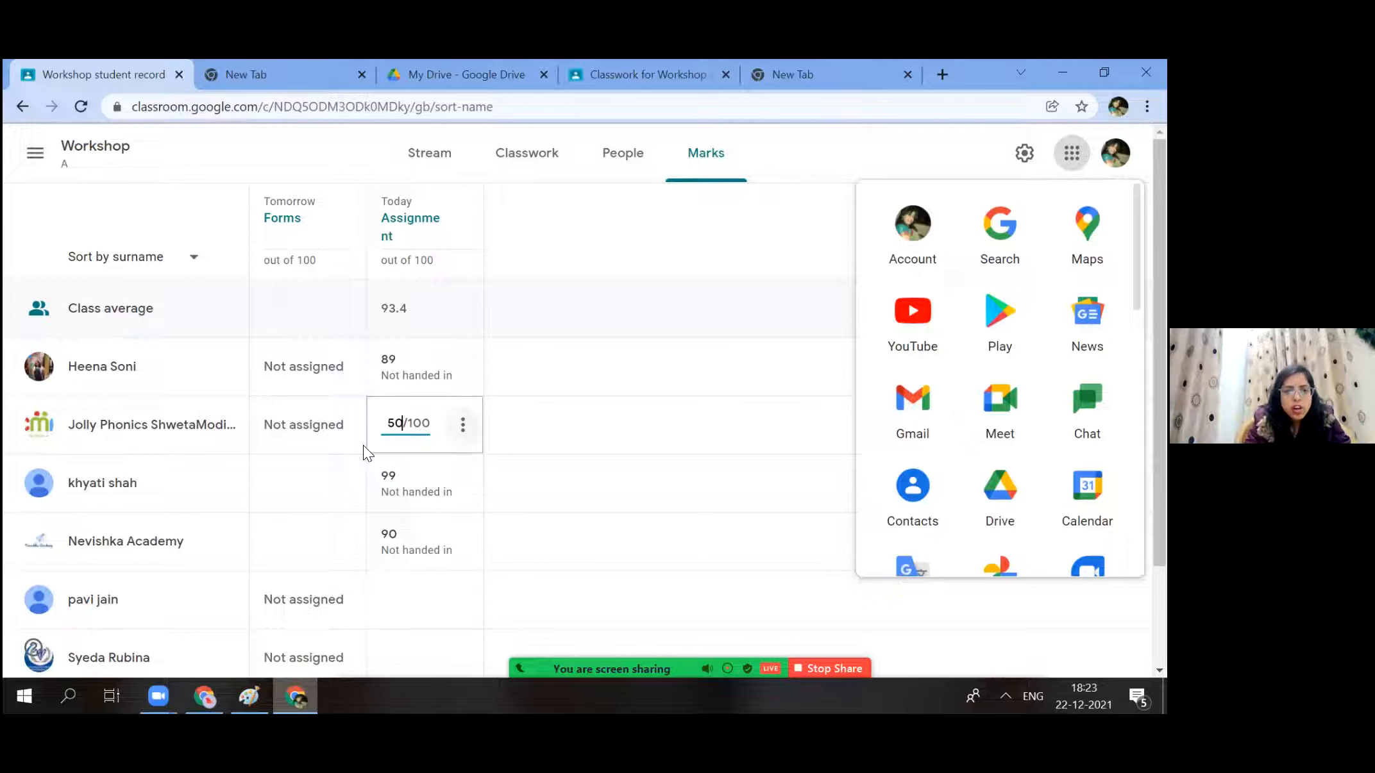
click(355, 458)
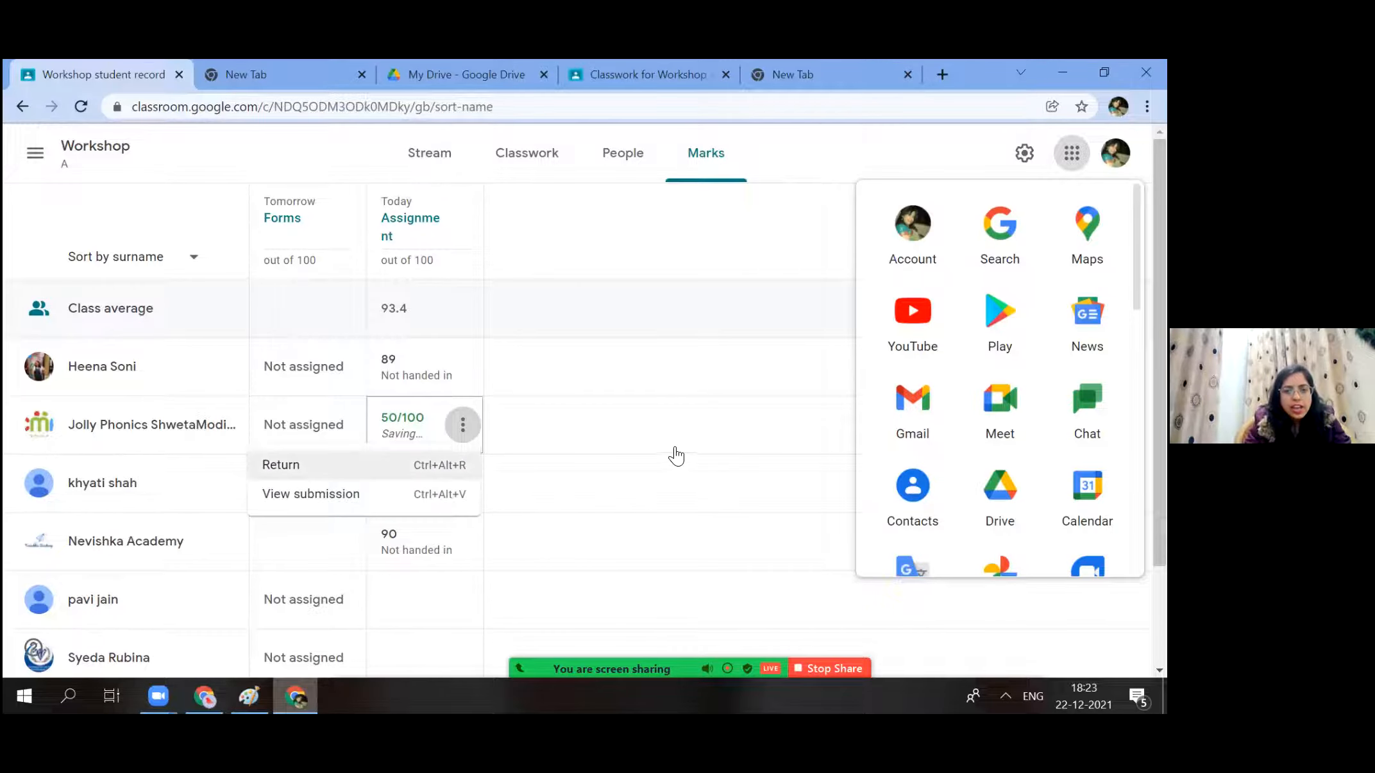
key(Return)
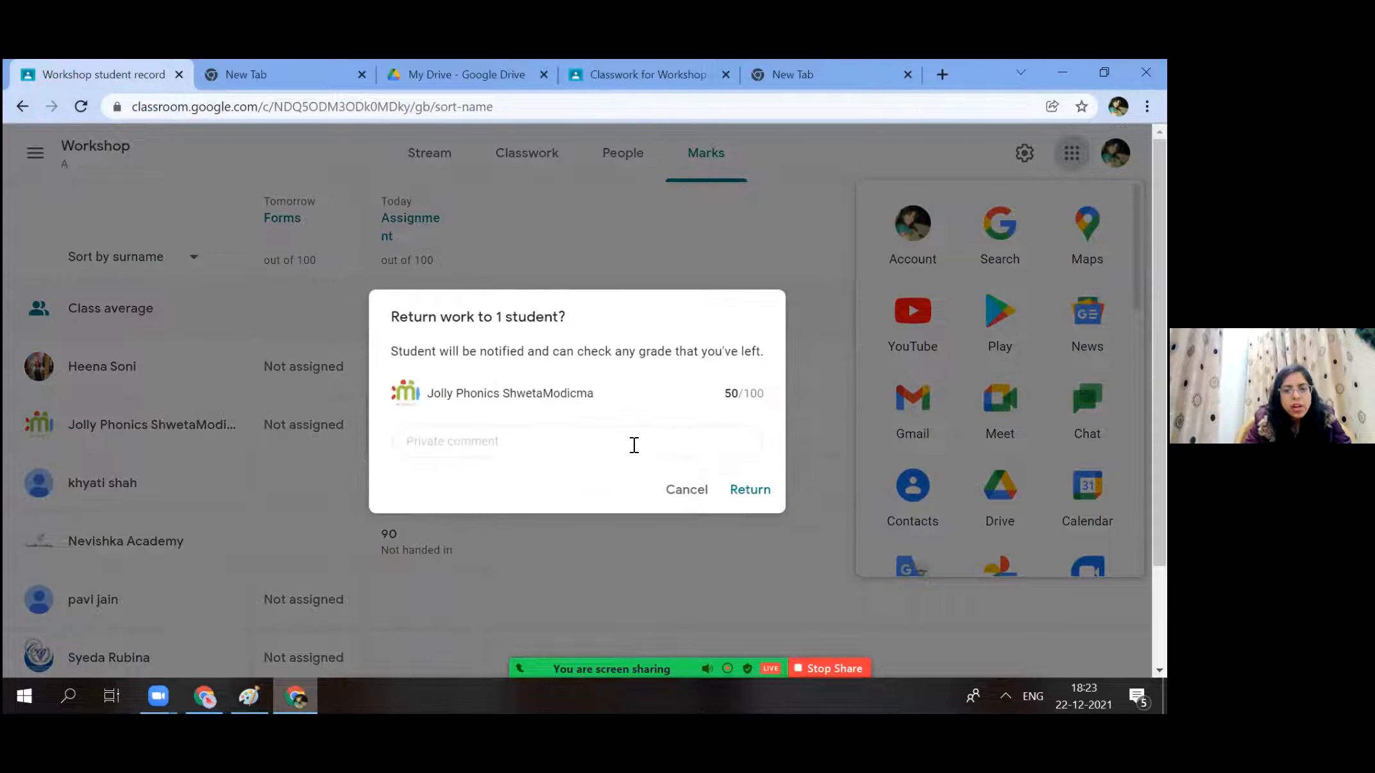
click(752, 489)
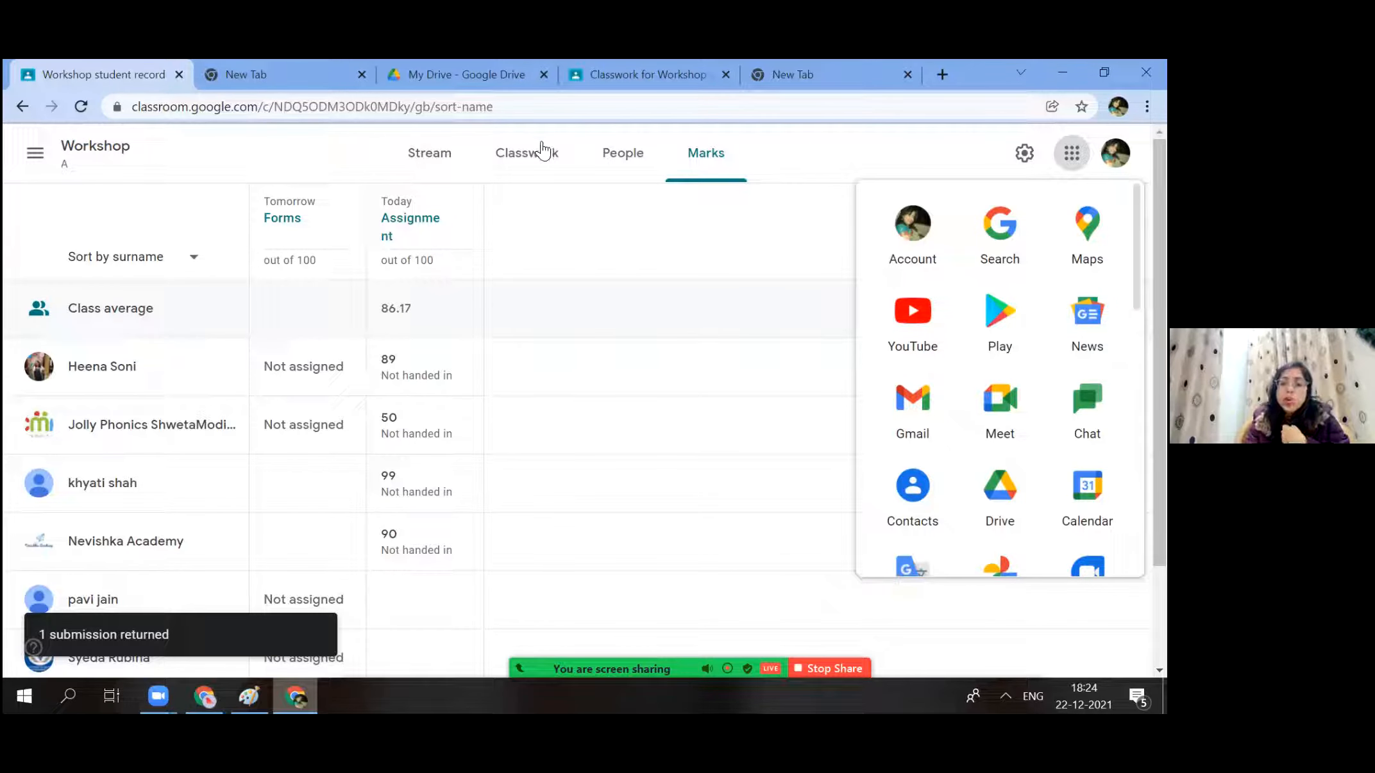
Browse Workshop A's Classwork page and its Exams topic, then return to all topics.
click(526, 161)
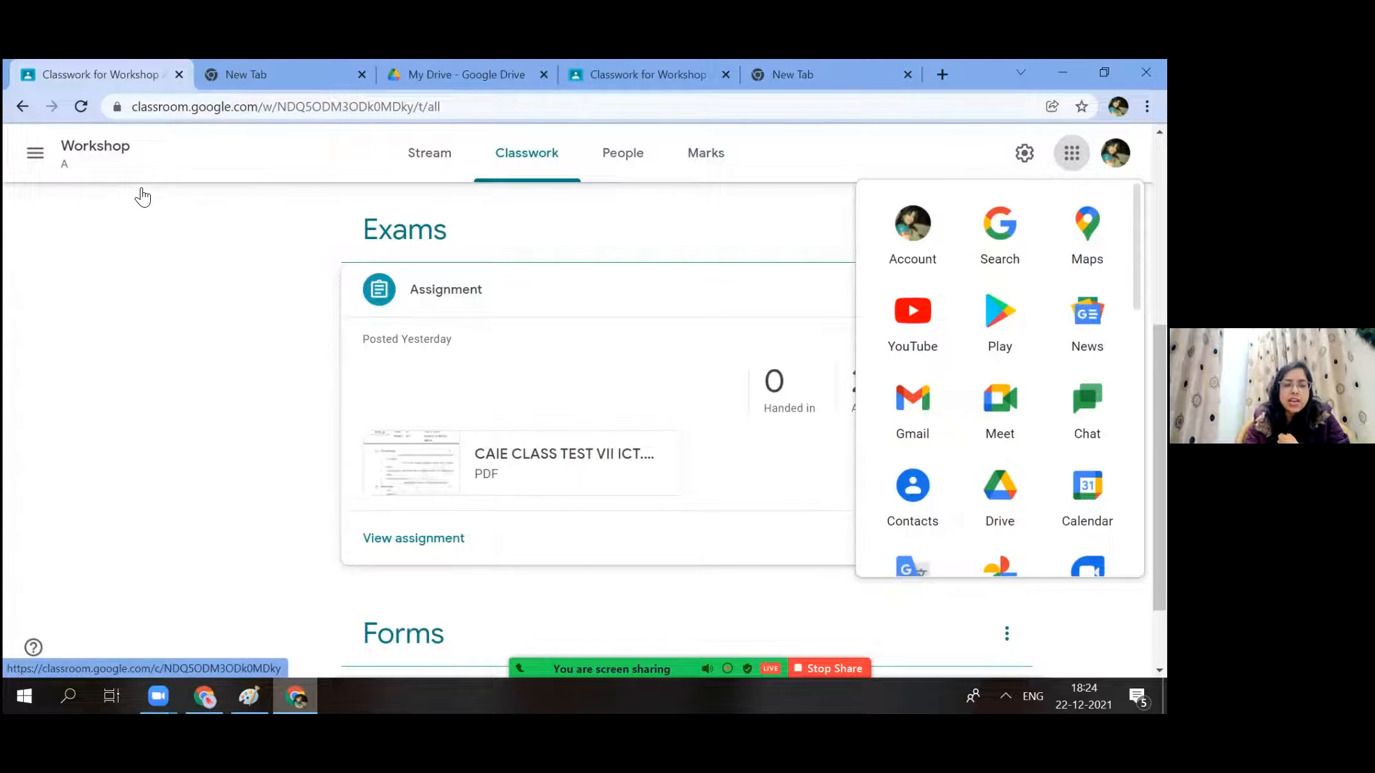
click(135, 168)
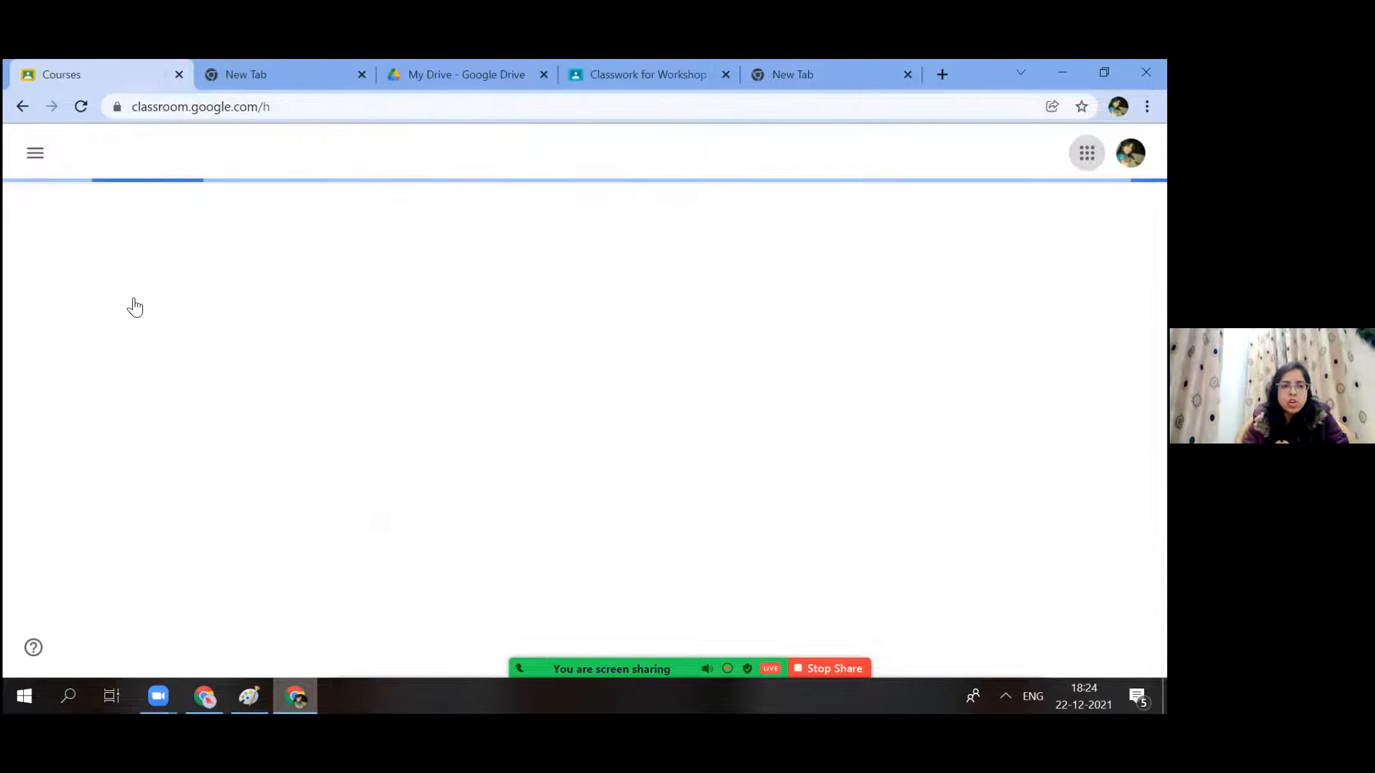
click(134, 297)
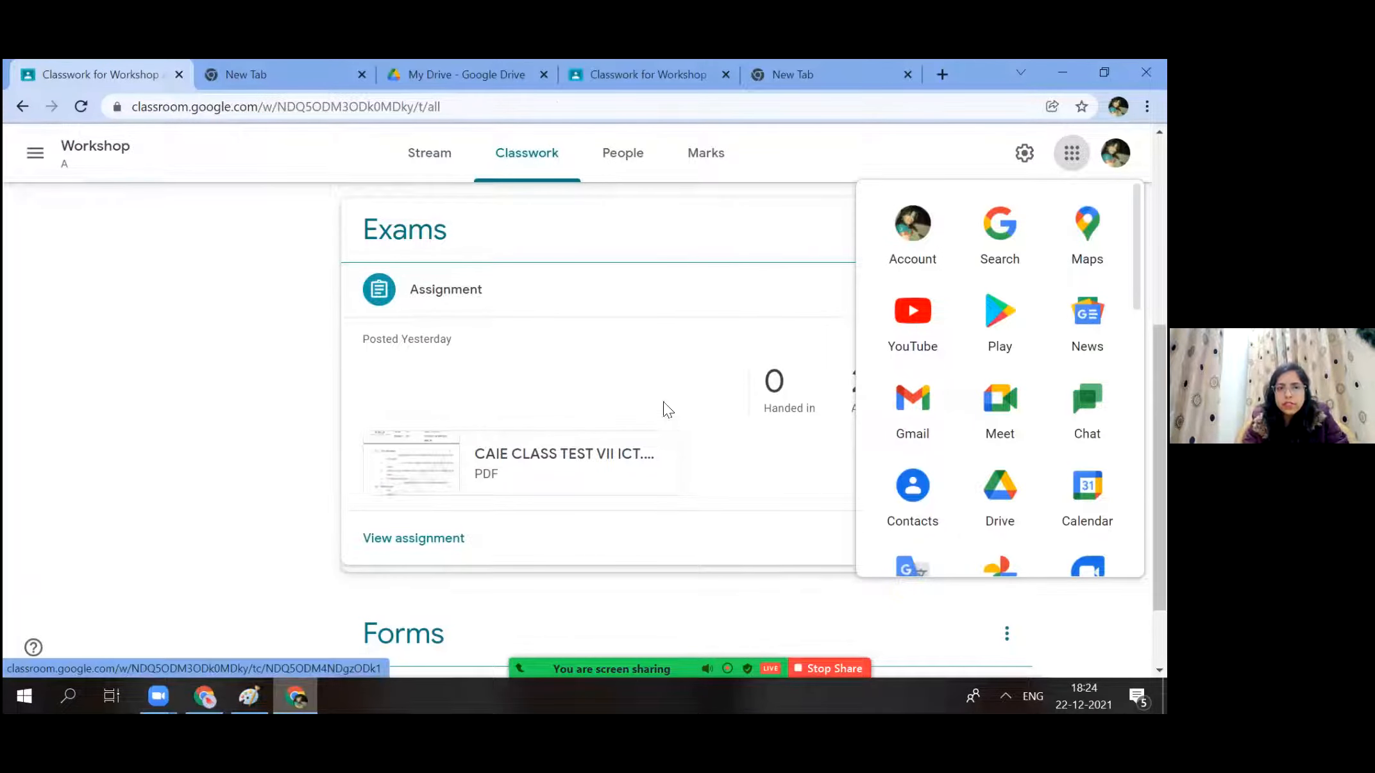
click(657, 253)
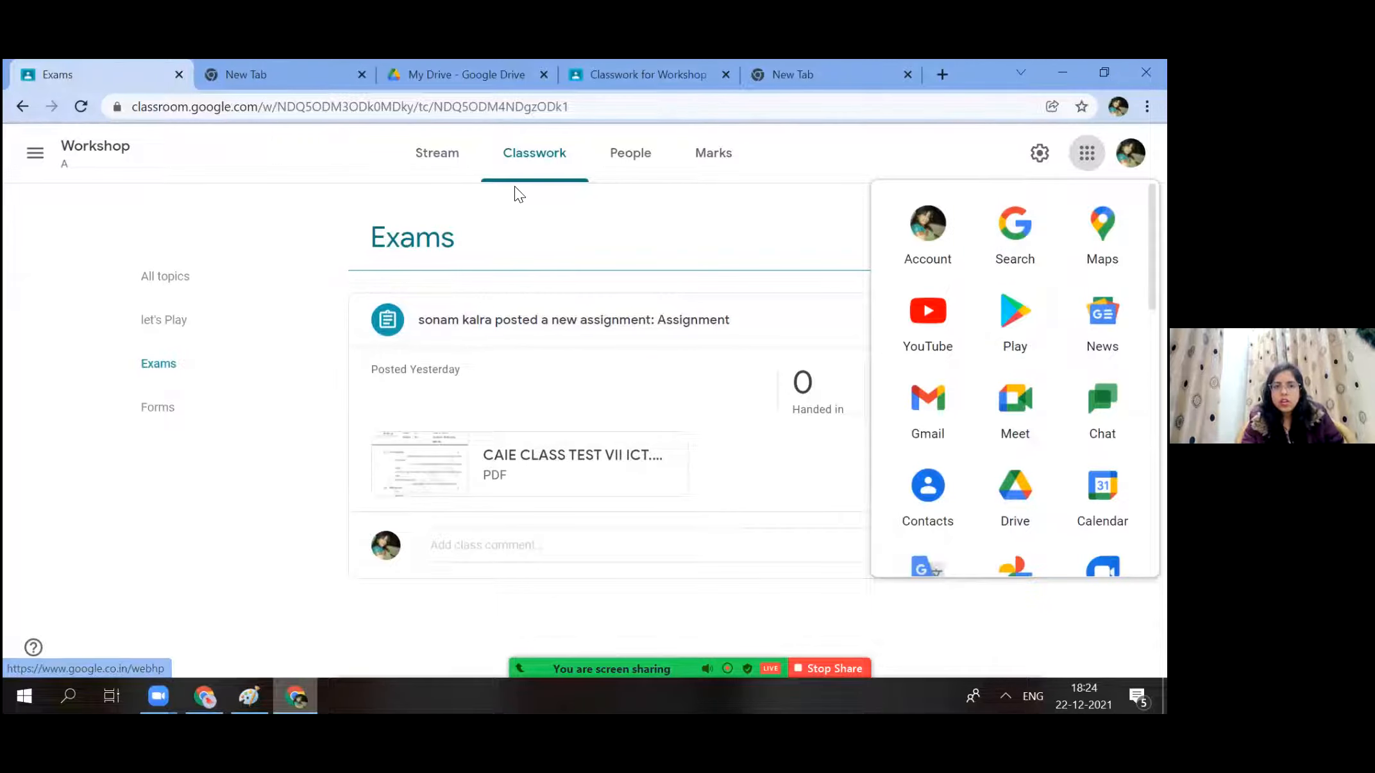
click(557, 165)
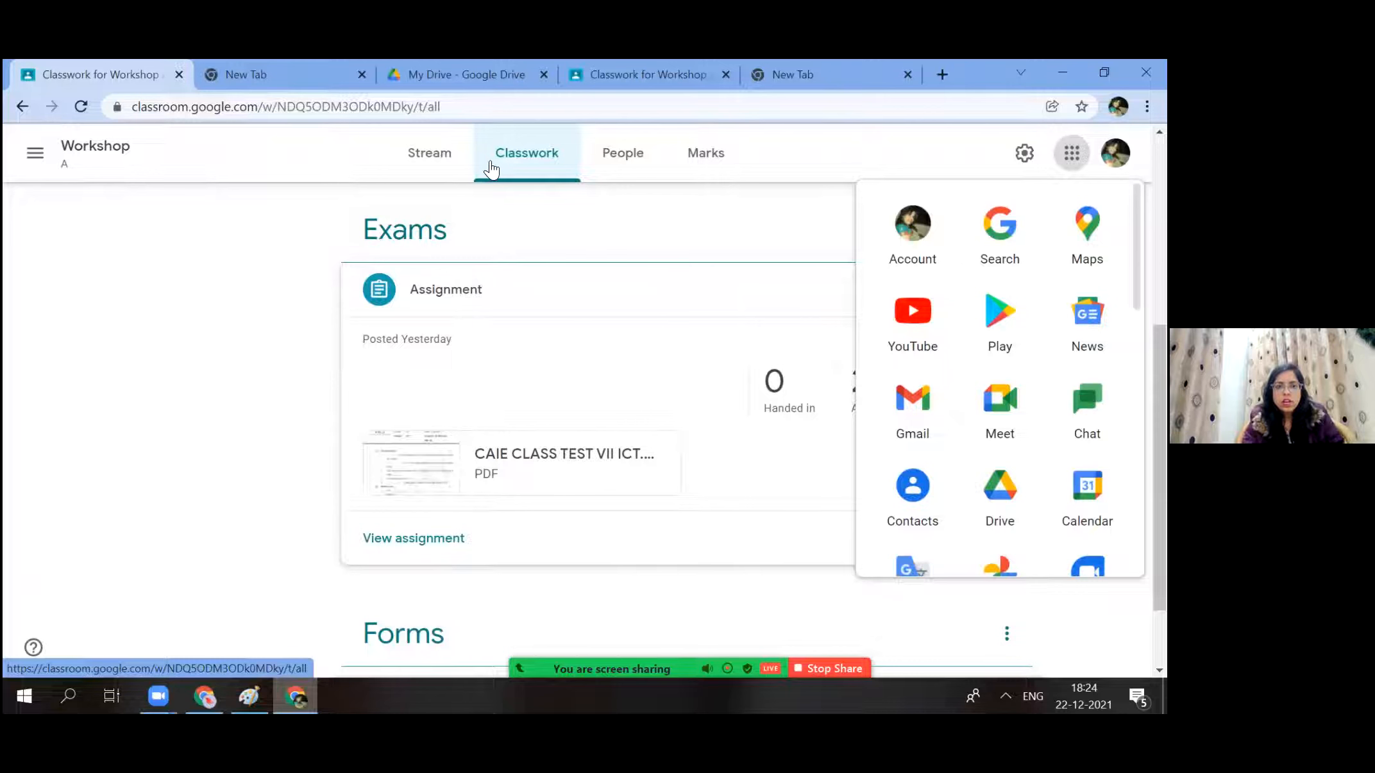
In a new tab of the class stream, go to Classwork and bring up the Create menu.
middle_click(434, 158)
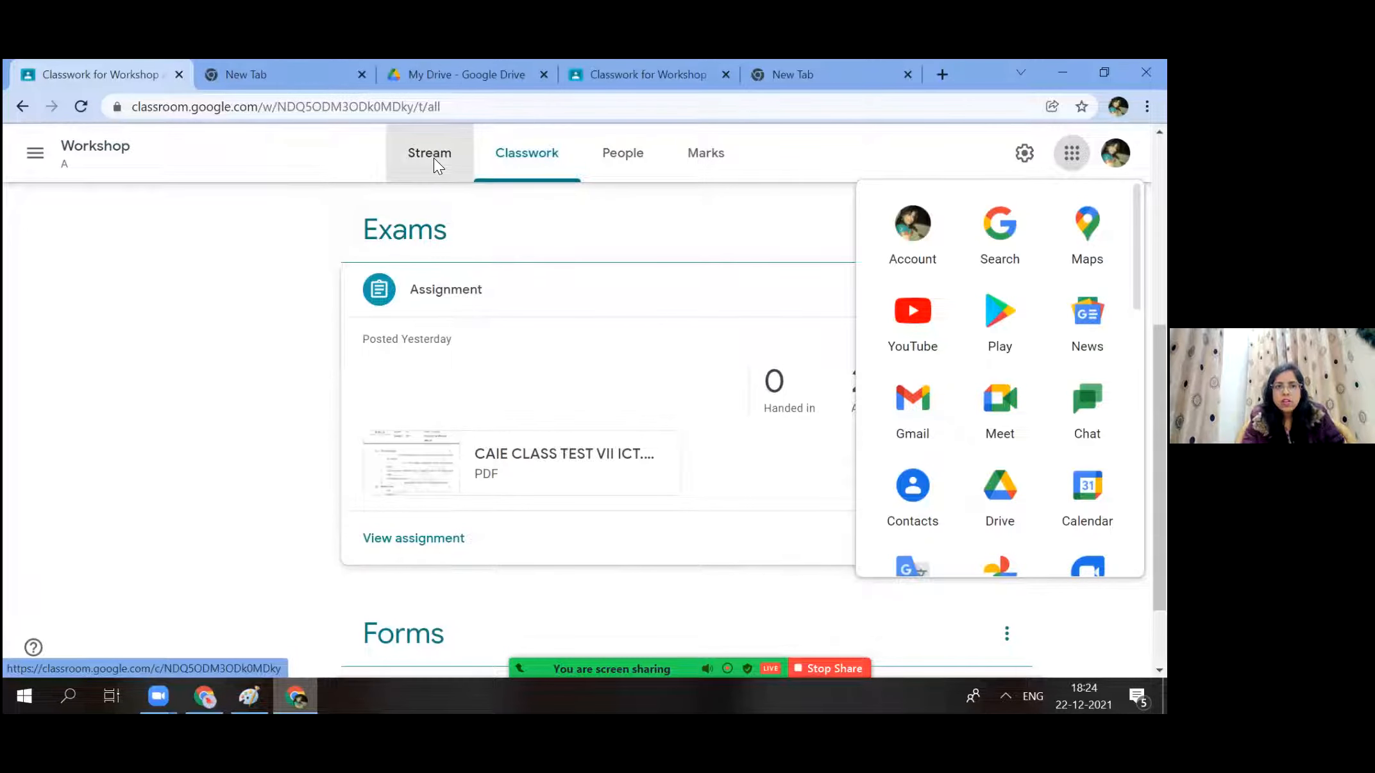
click(253, 78)
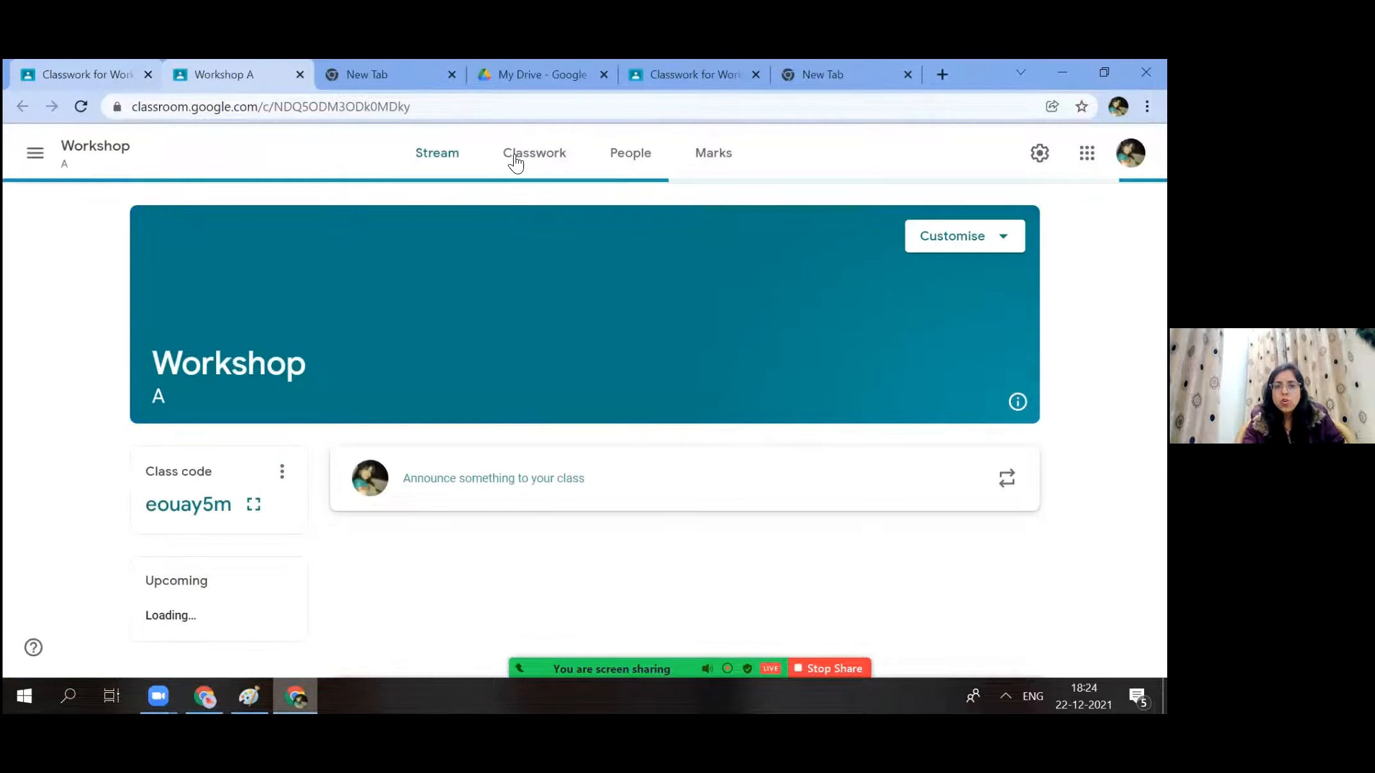
click(525, 161)
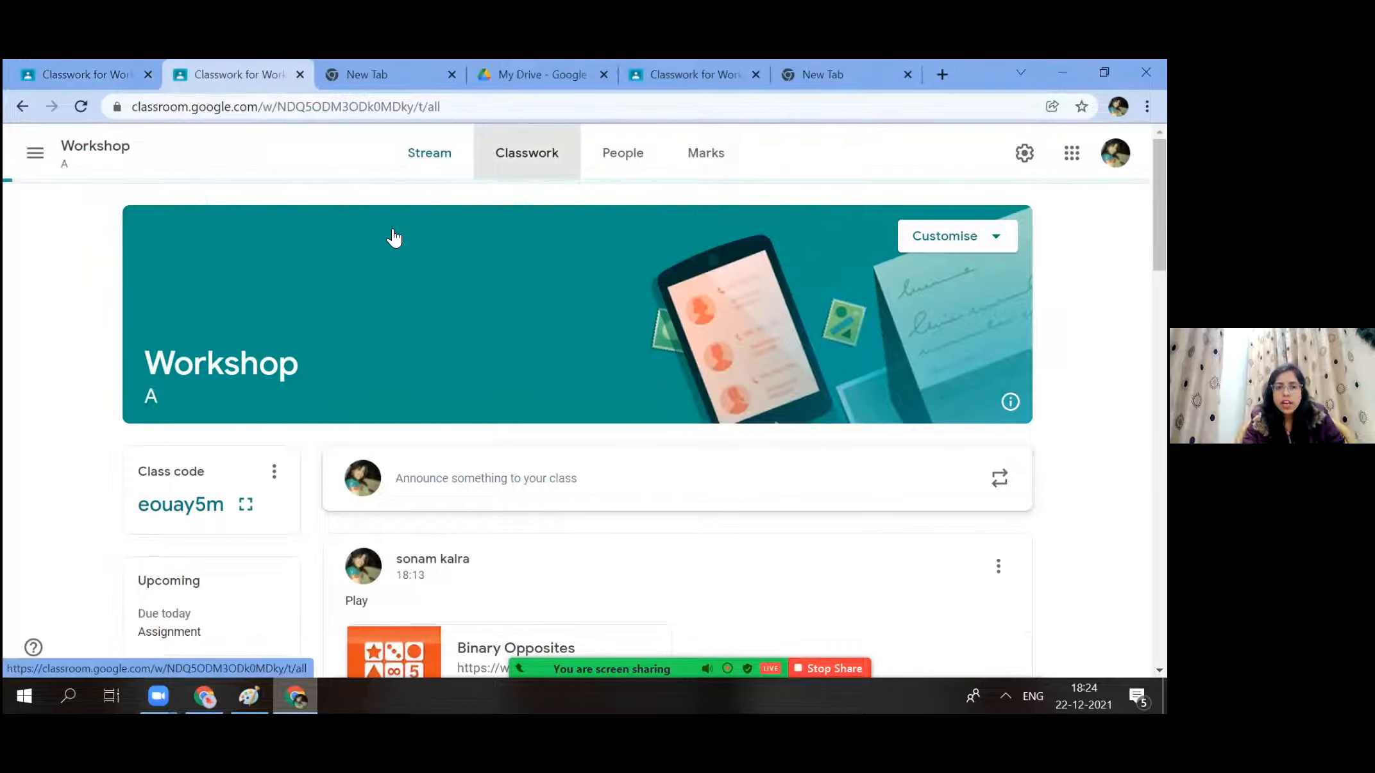
click(413, 223)
Start a new assignment titled 'English Ass', then open a new browser tab.
click(424, 276)
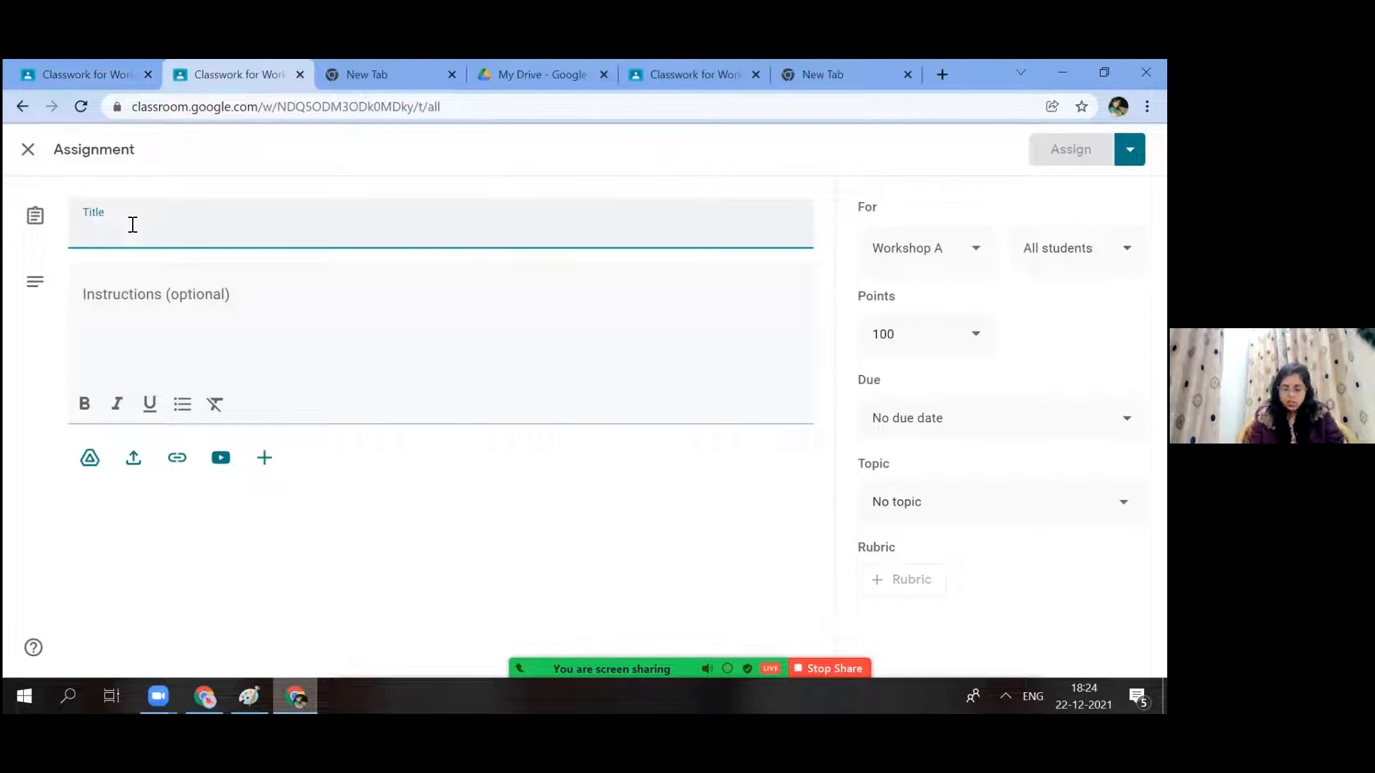
text(English Ass)
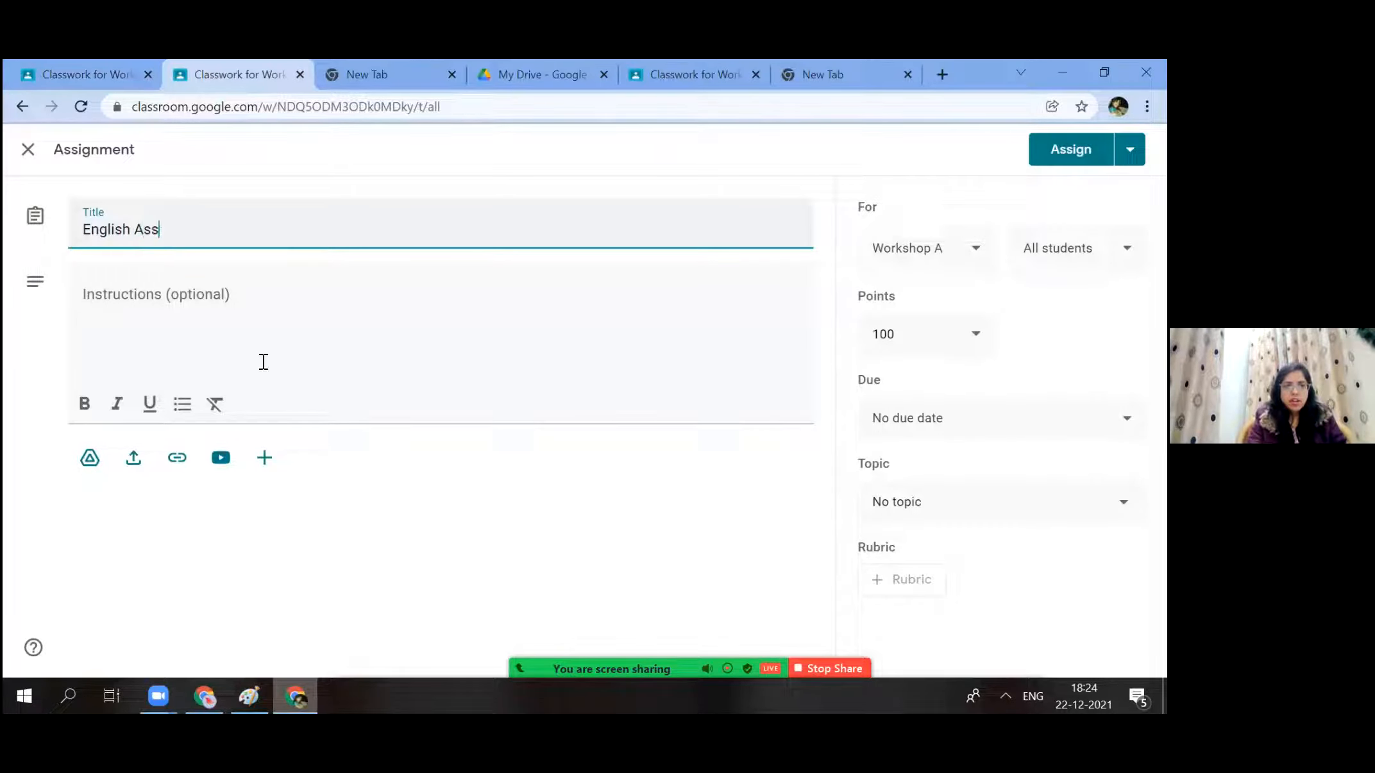
key(Tab)
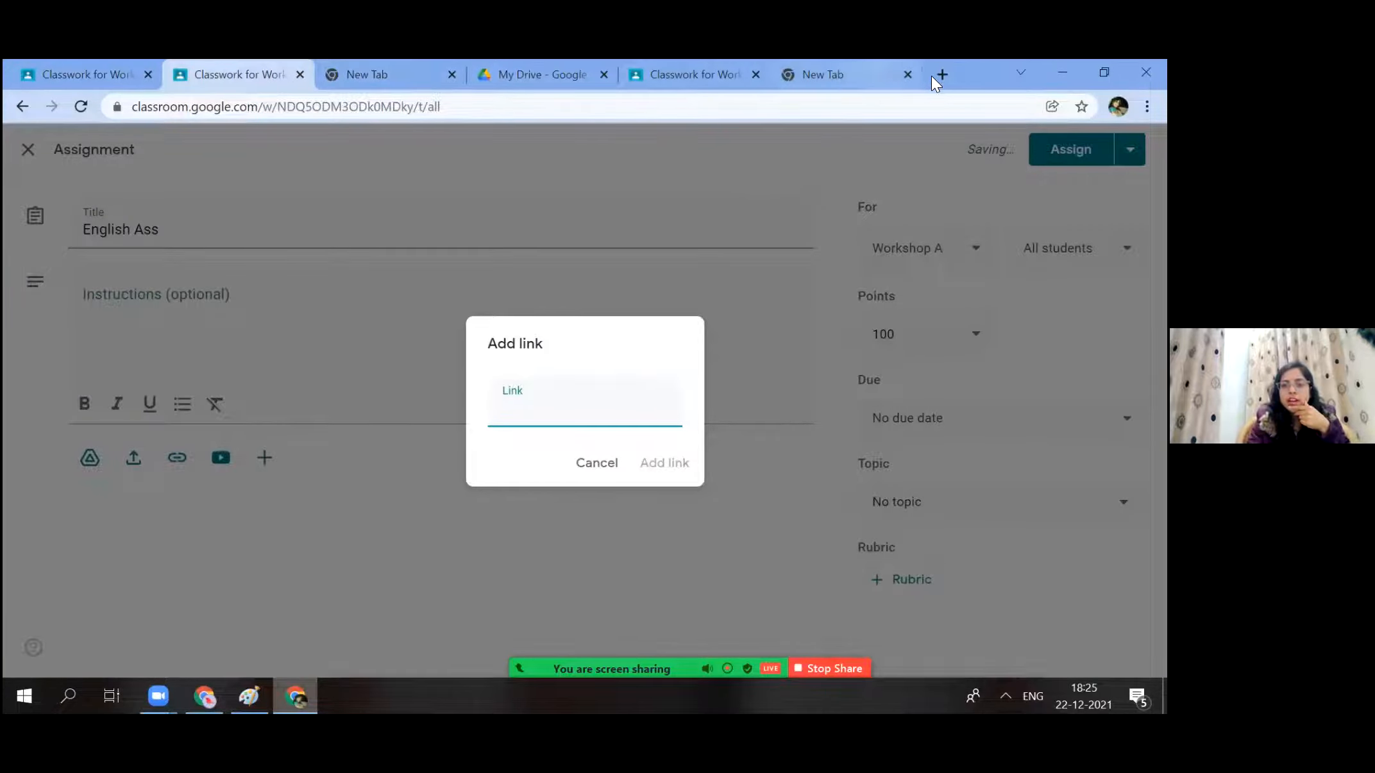
key(ctrl+t)
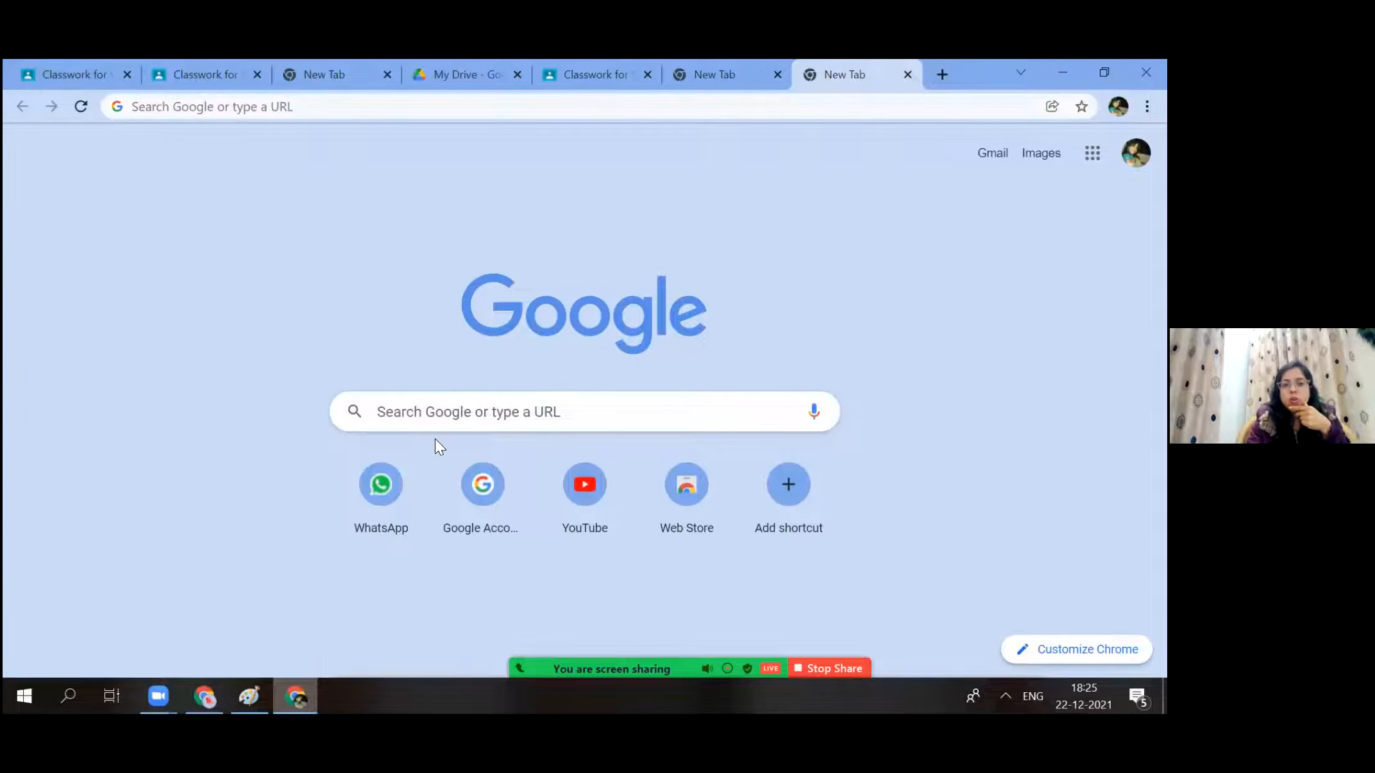
Open the Class test form from My Drive, then return to the assignment tab.
click(435, 415)
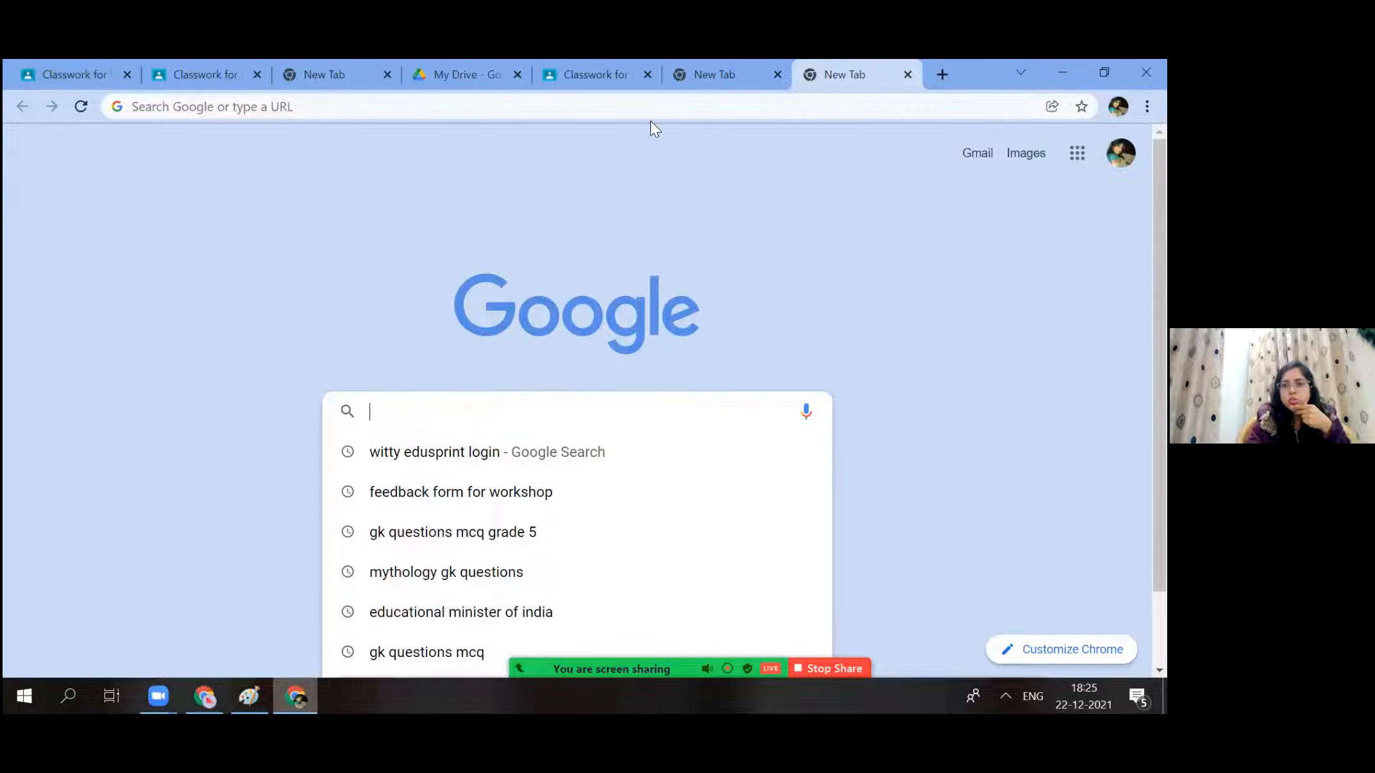
click(1077, 153)
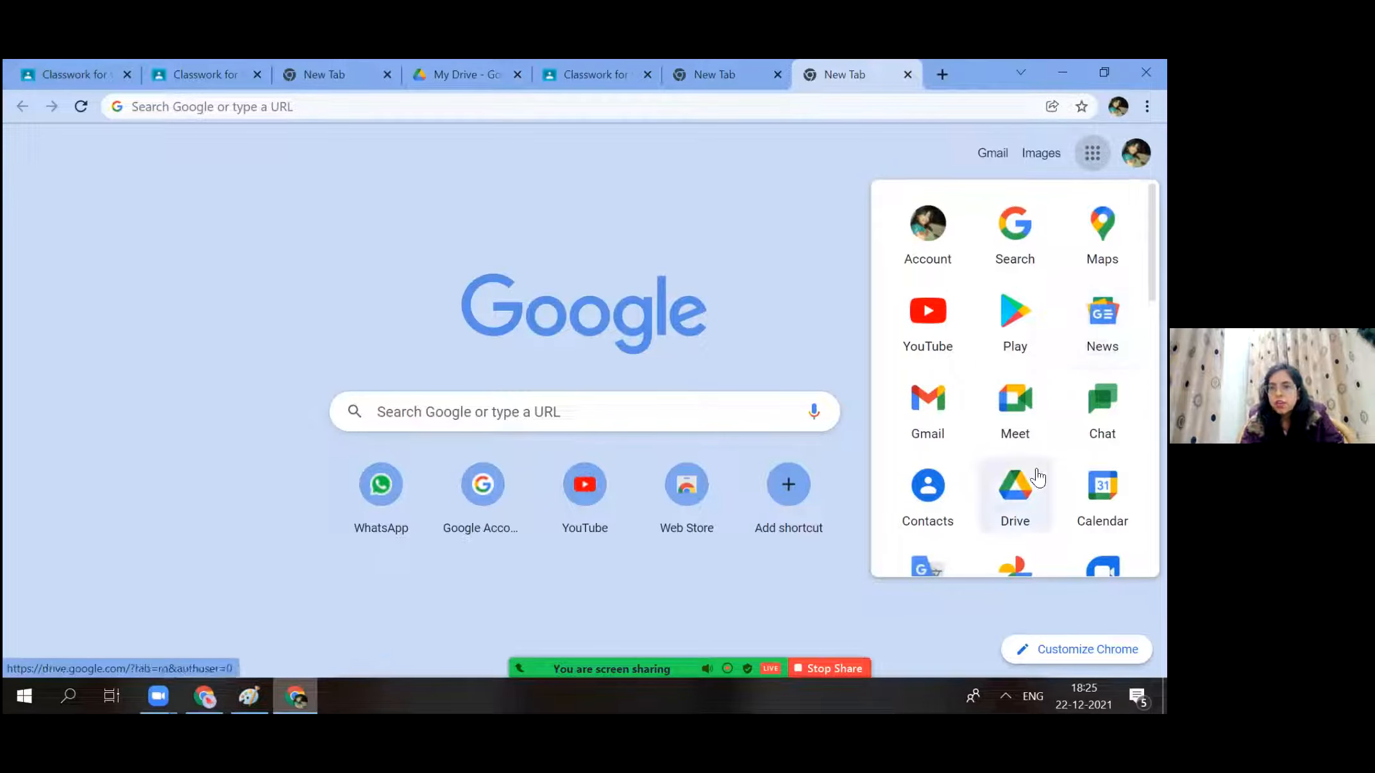
click(1037, 478)
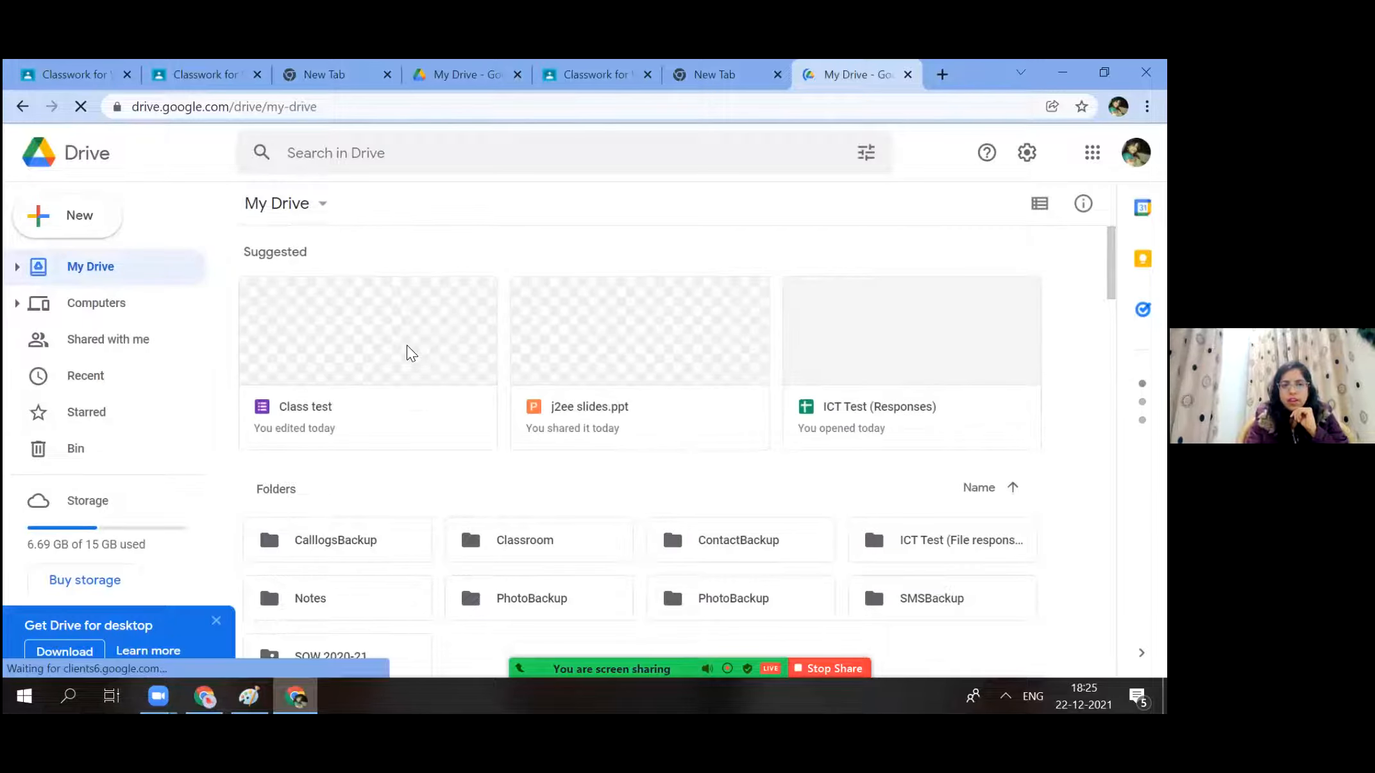
double_click(407, 345)
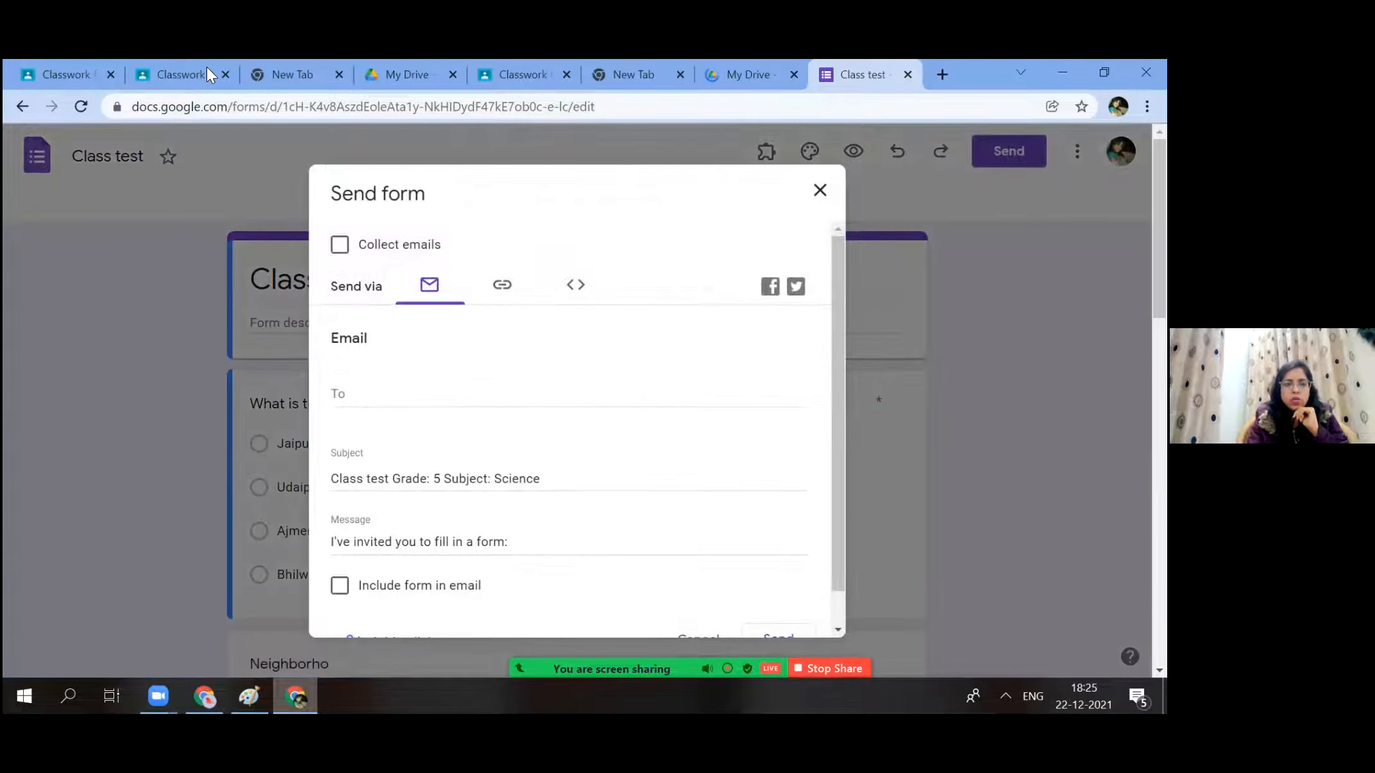
click(207, 67)
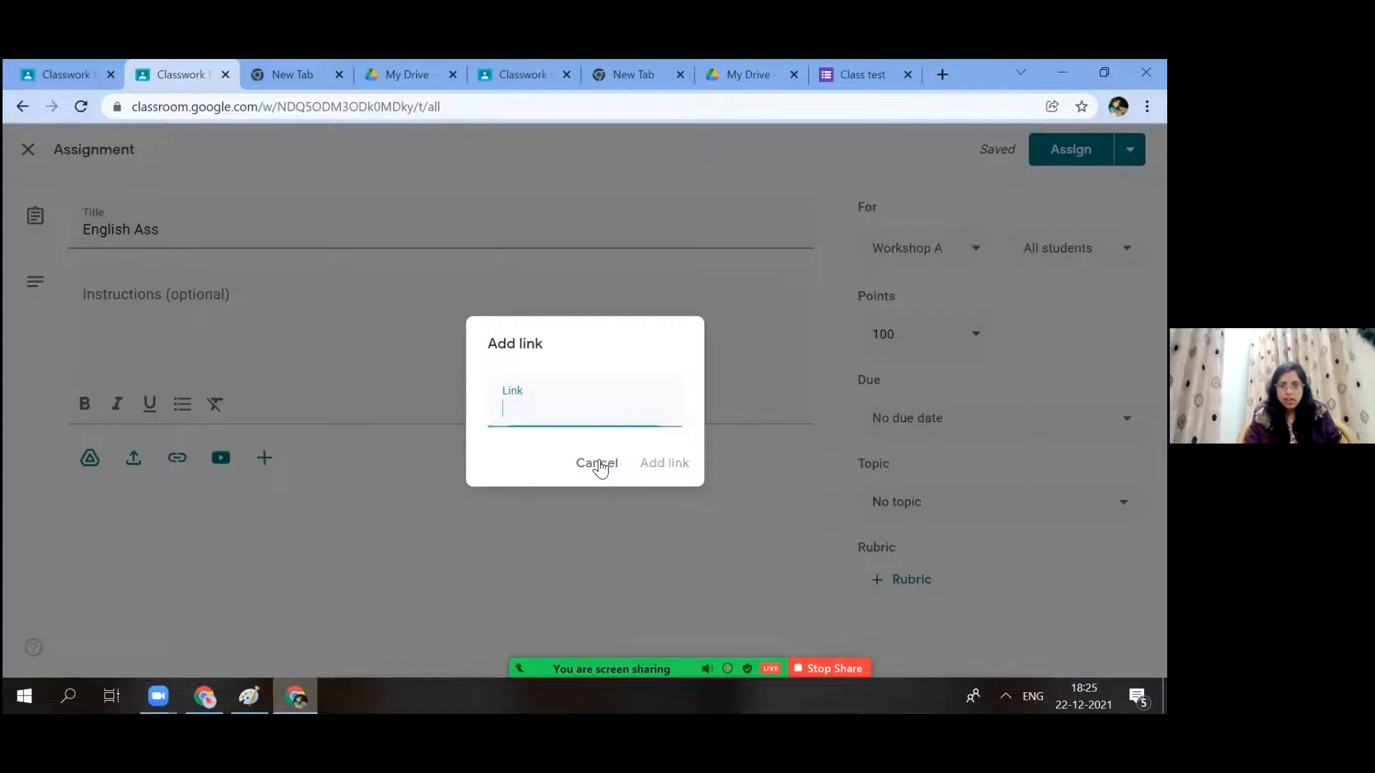
Attach the pasted classroom link to English Ass, glancing at the YouTube, link and upload dialogs.
key(ctrl+v)
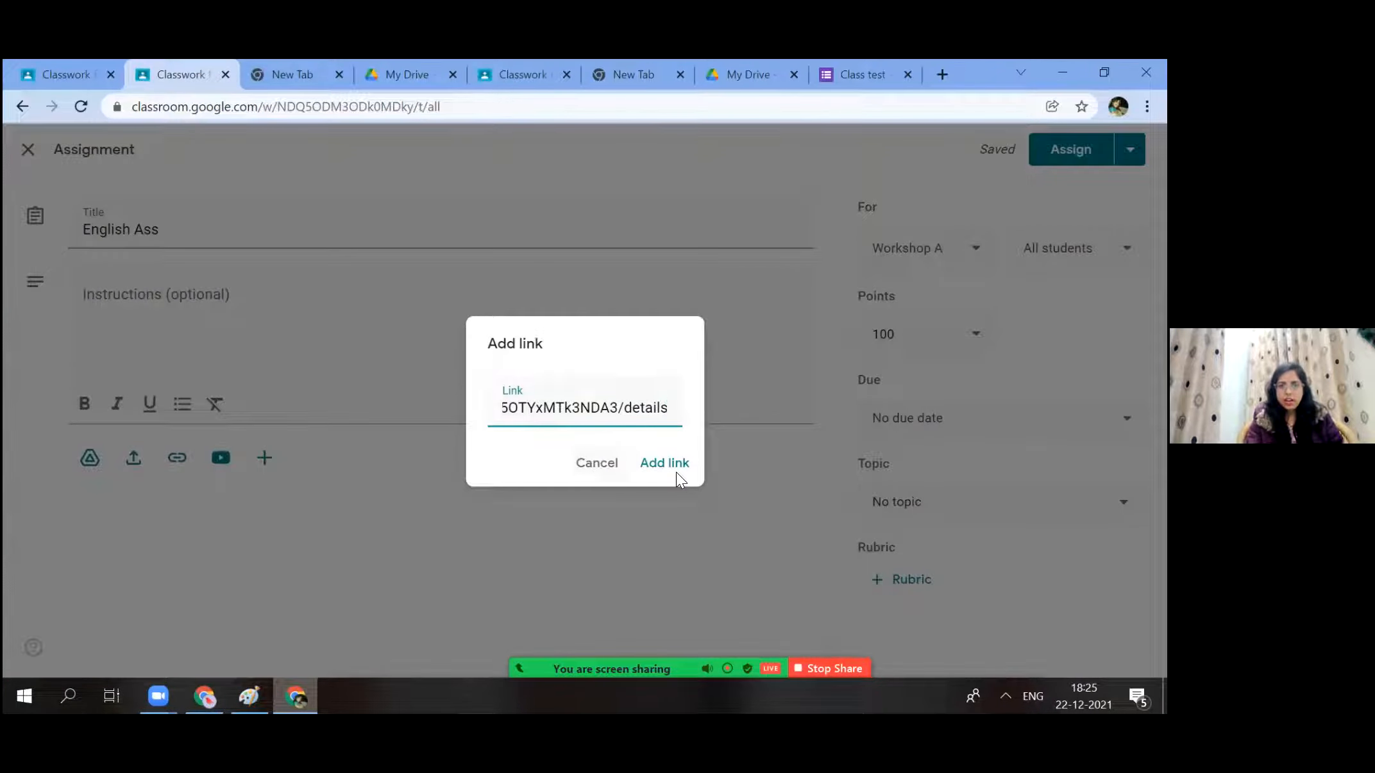
click(676, 472)
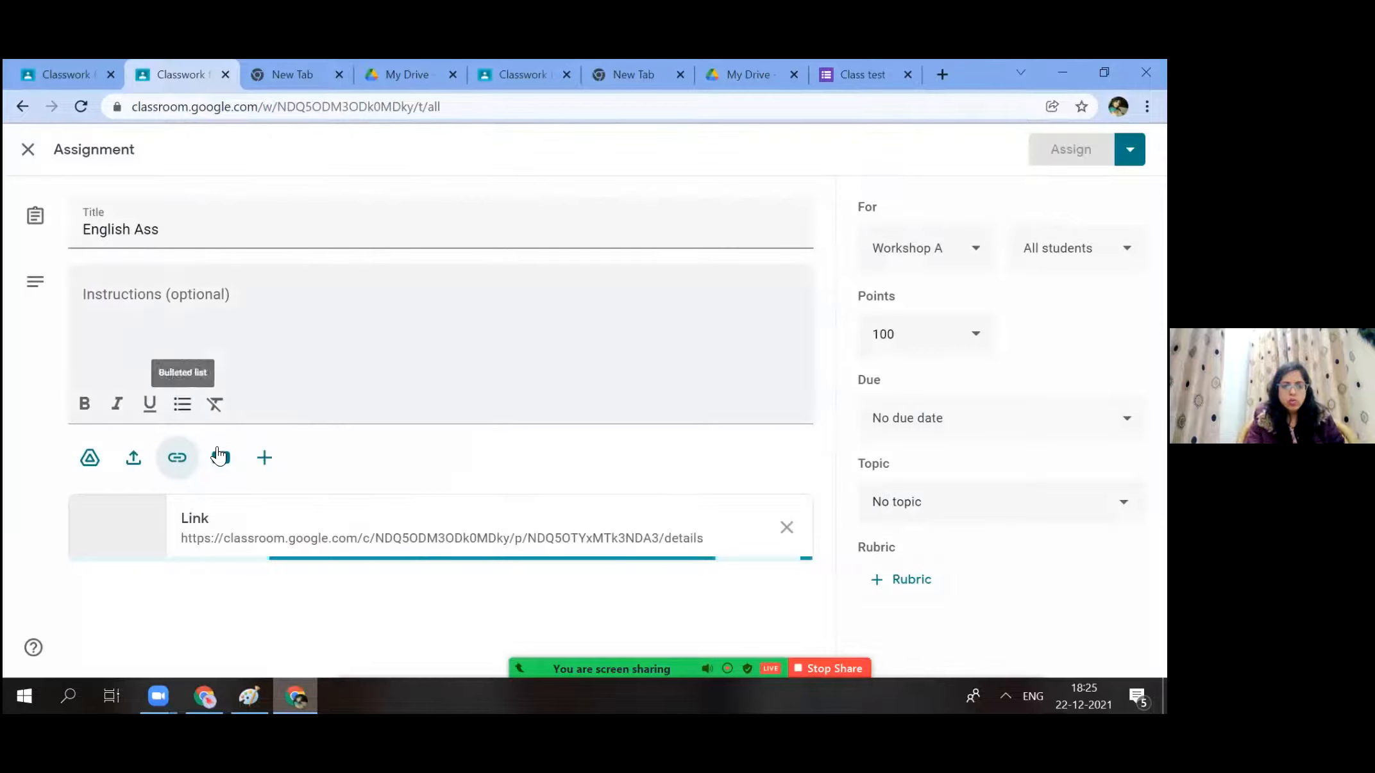
click(219, 455)
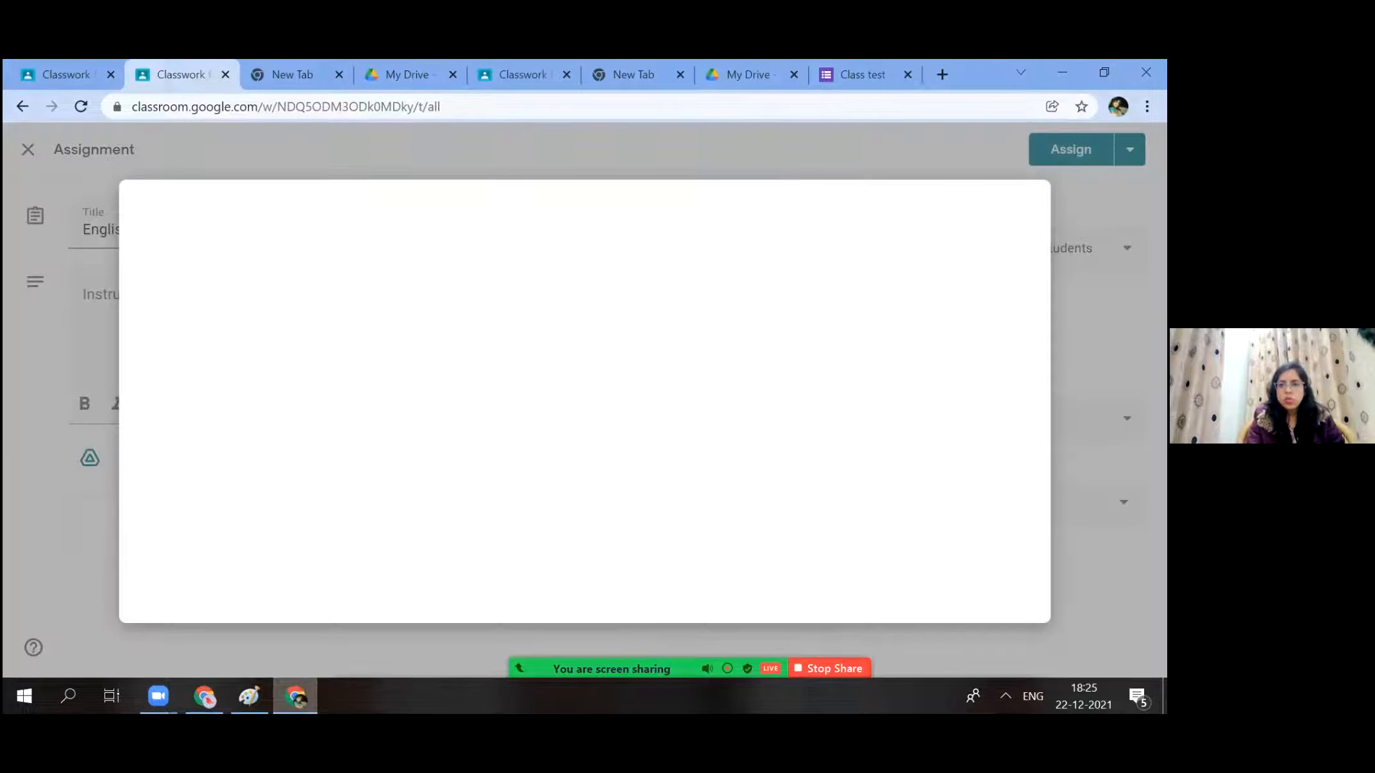
click(1019, 209)
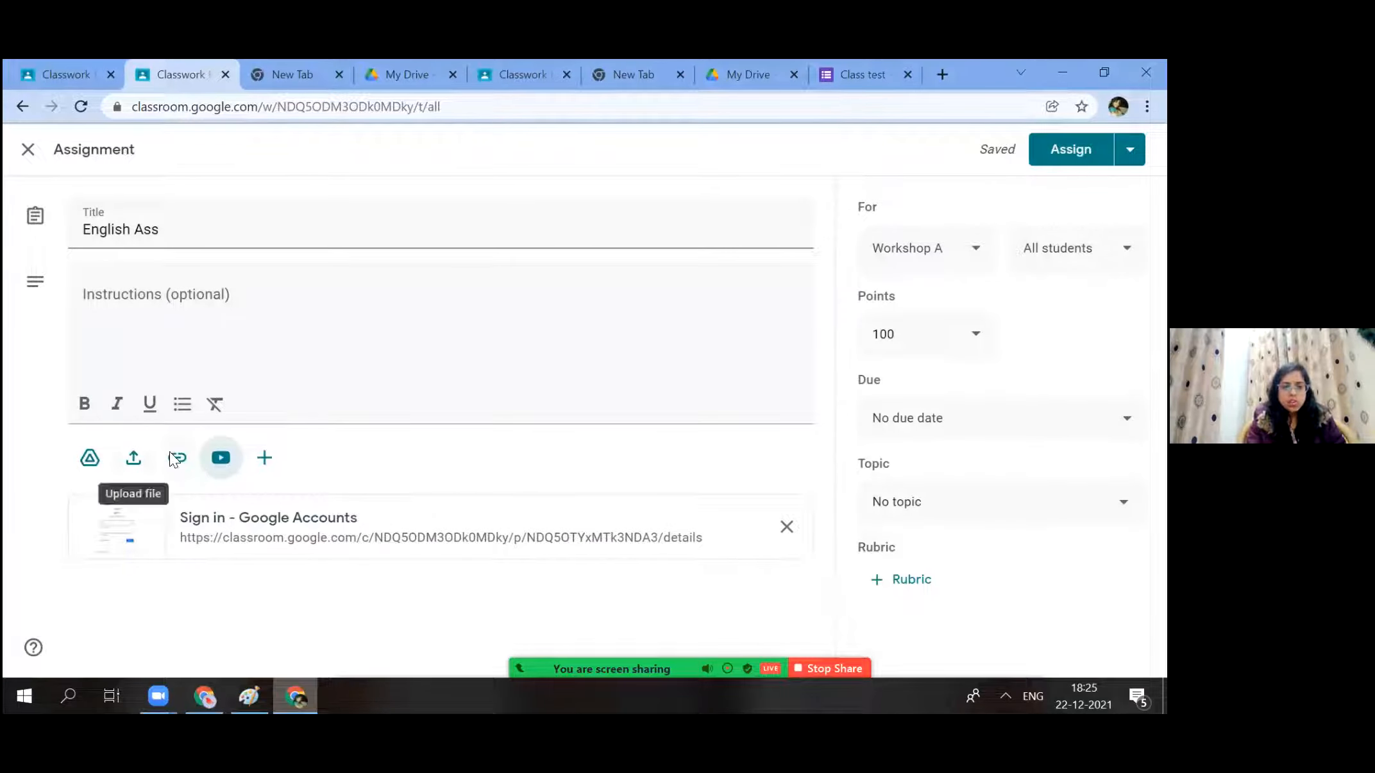
click(173, 455)
click(133, 452)
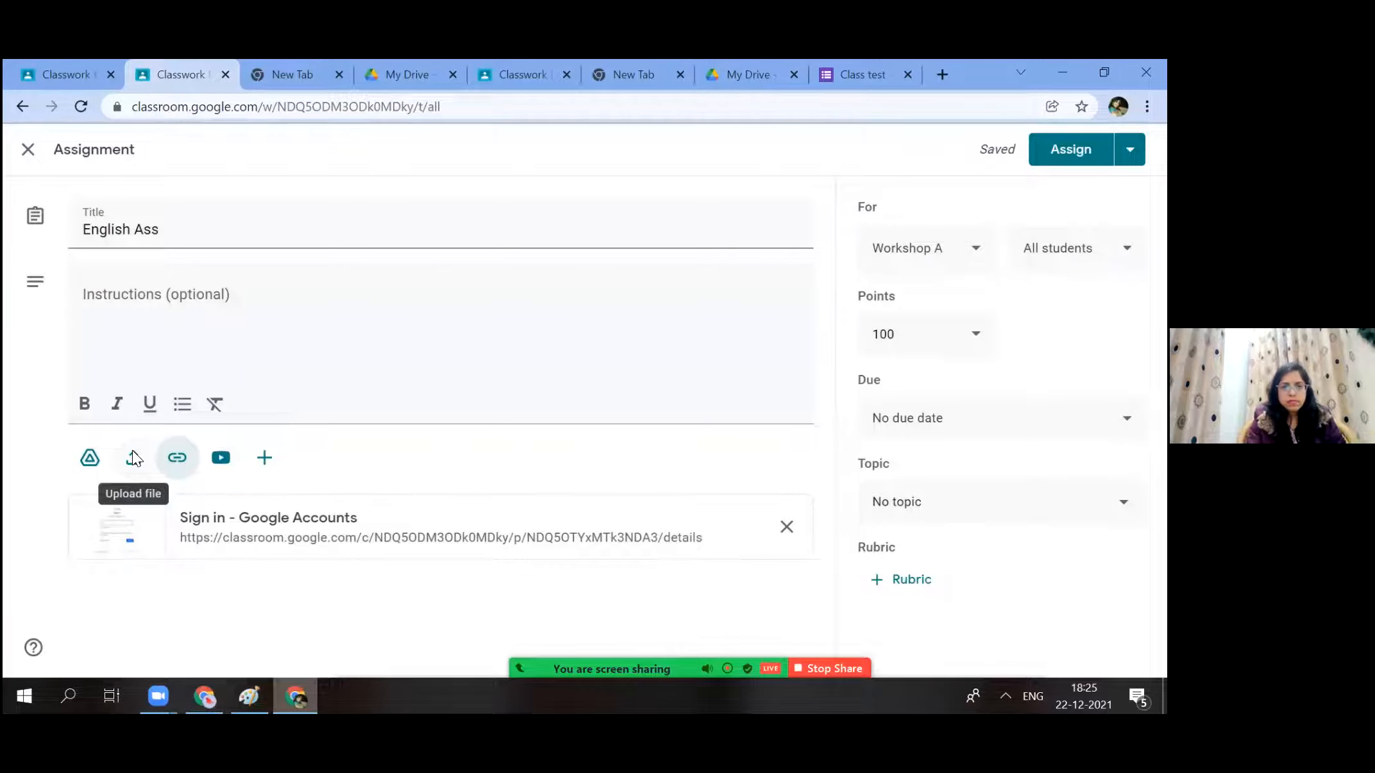
click(132, 455)
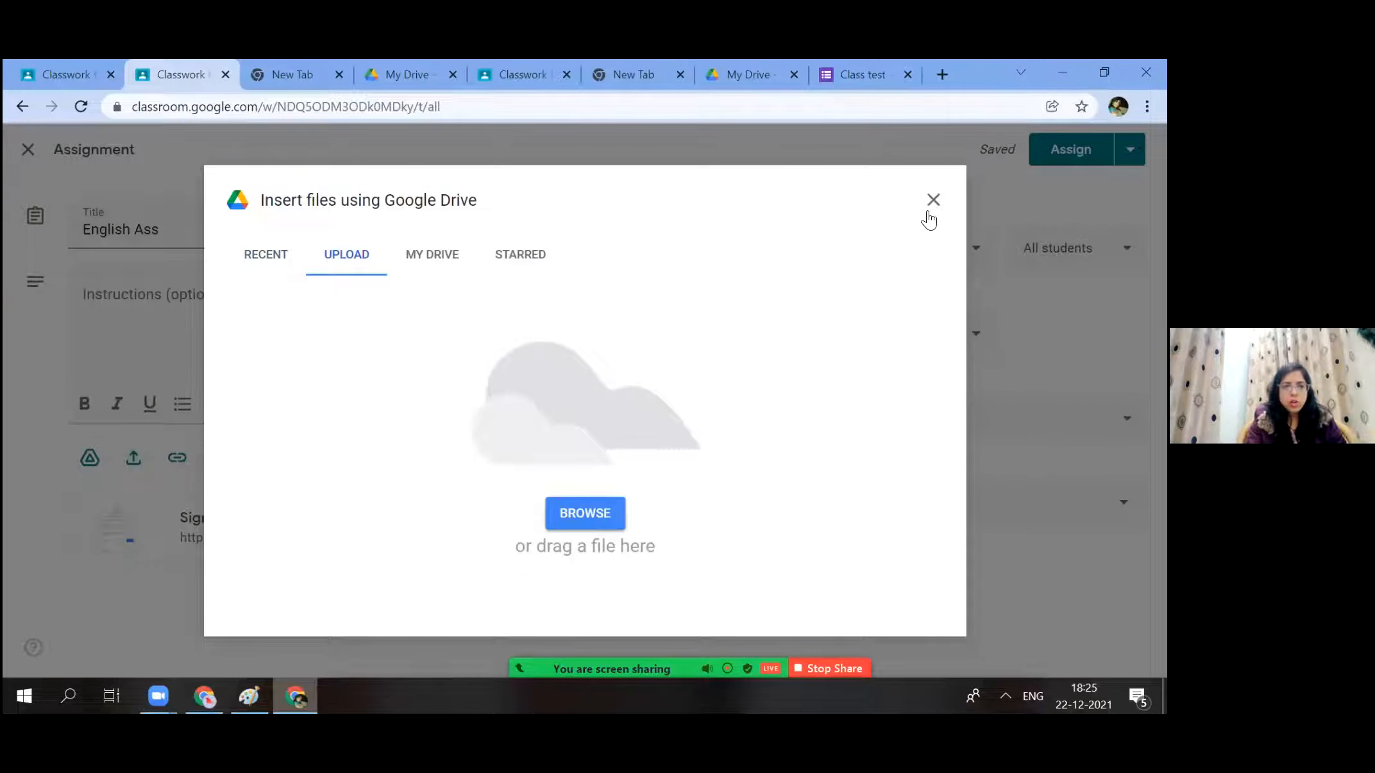
click(932, 200)
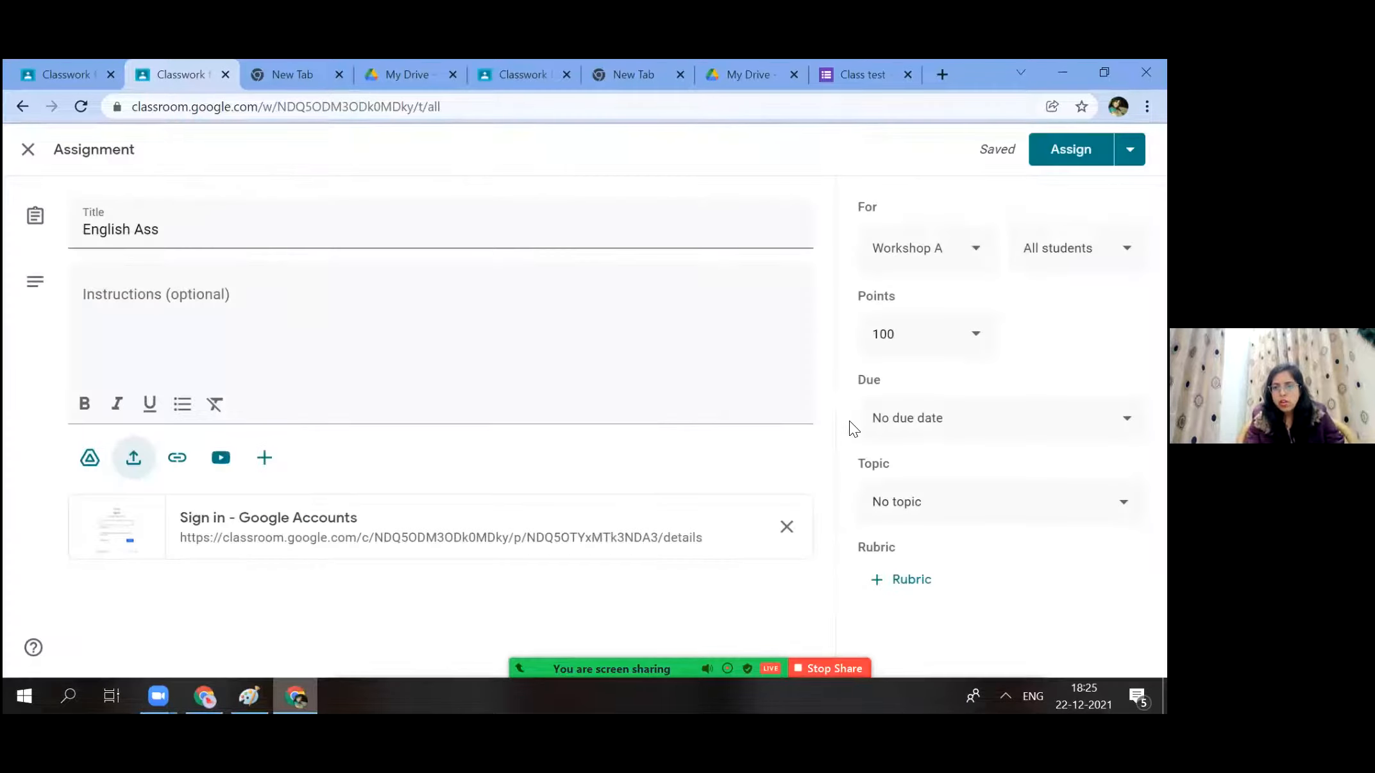
Set English Ass due Fri, 24 Dec at 23:59, correcting an initial 23 Dec pick.
click(931, 424)
click(908, 486)
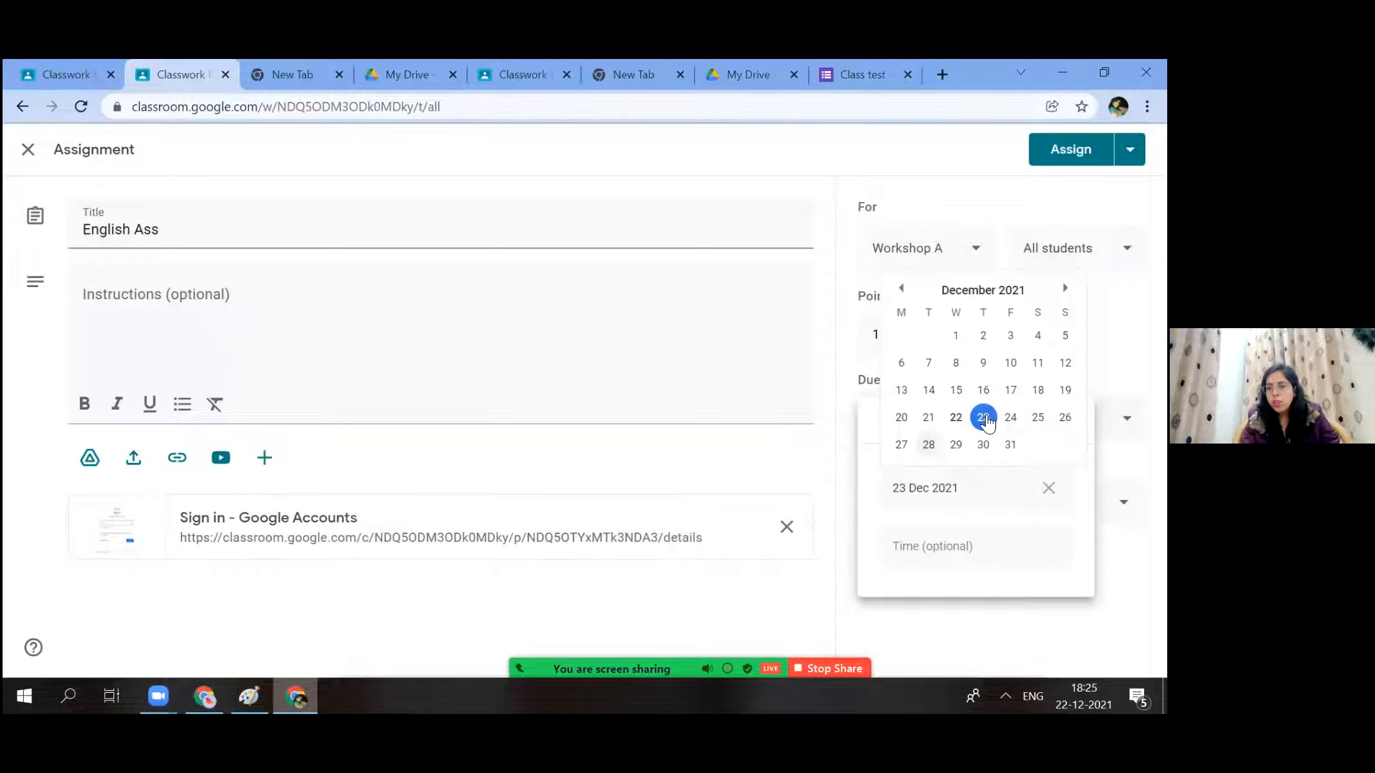
click(1004, 487)
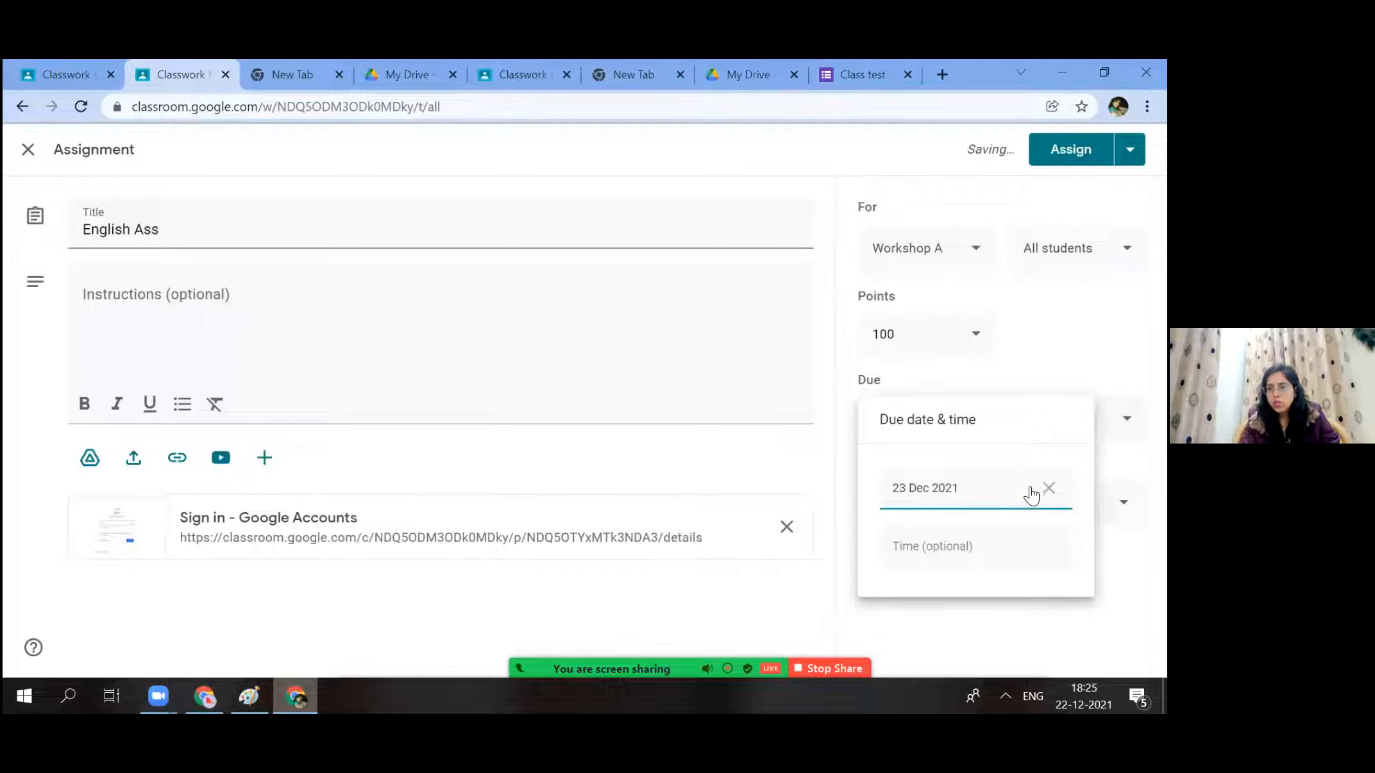
click(953, 542)
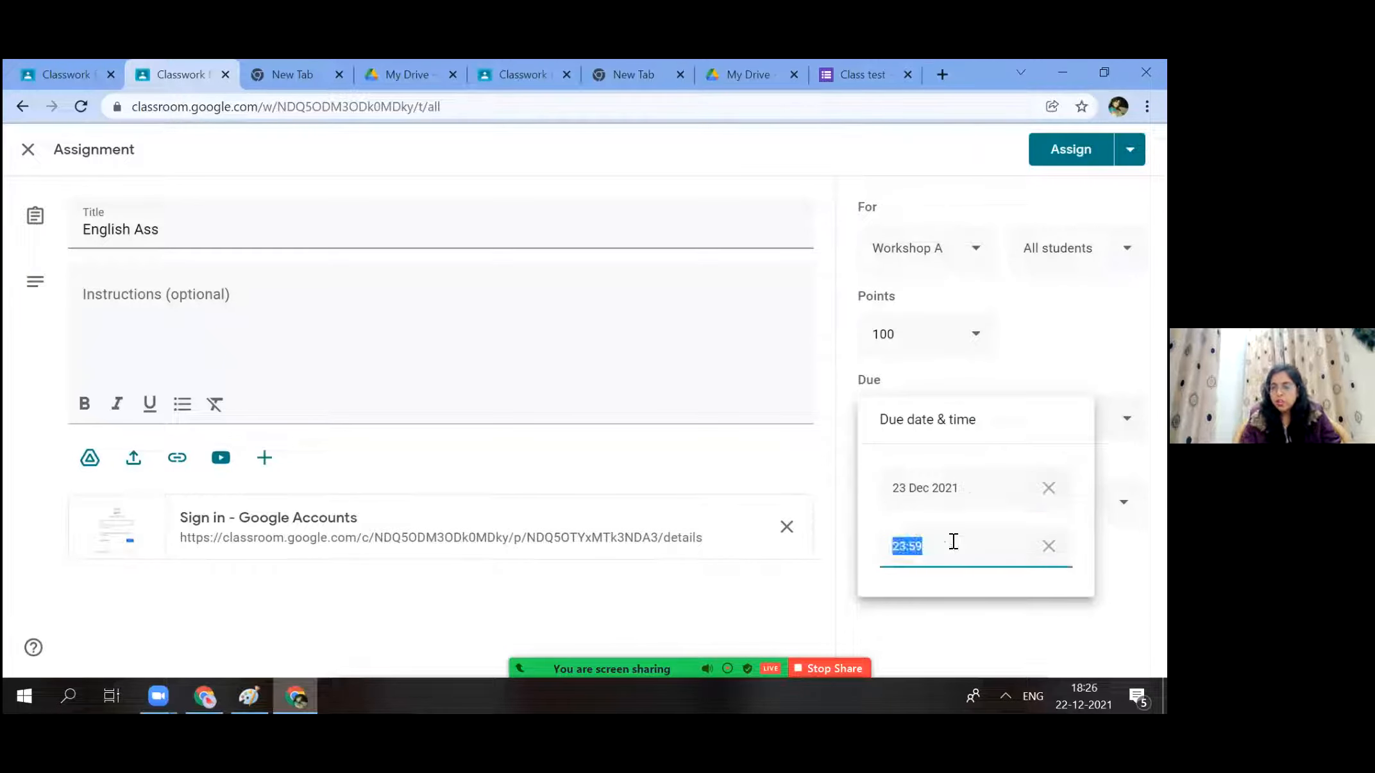
key(BackSpace)
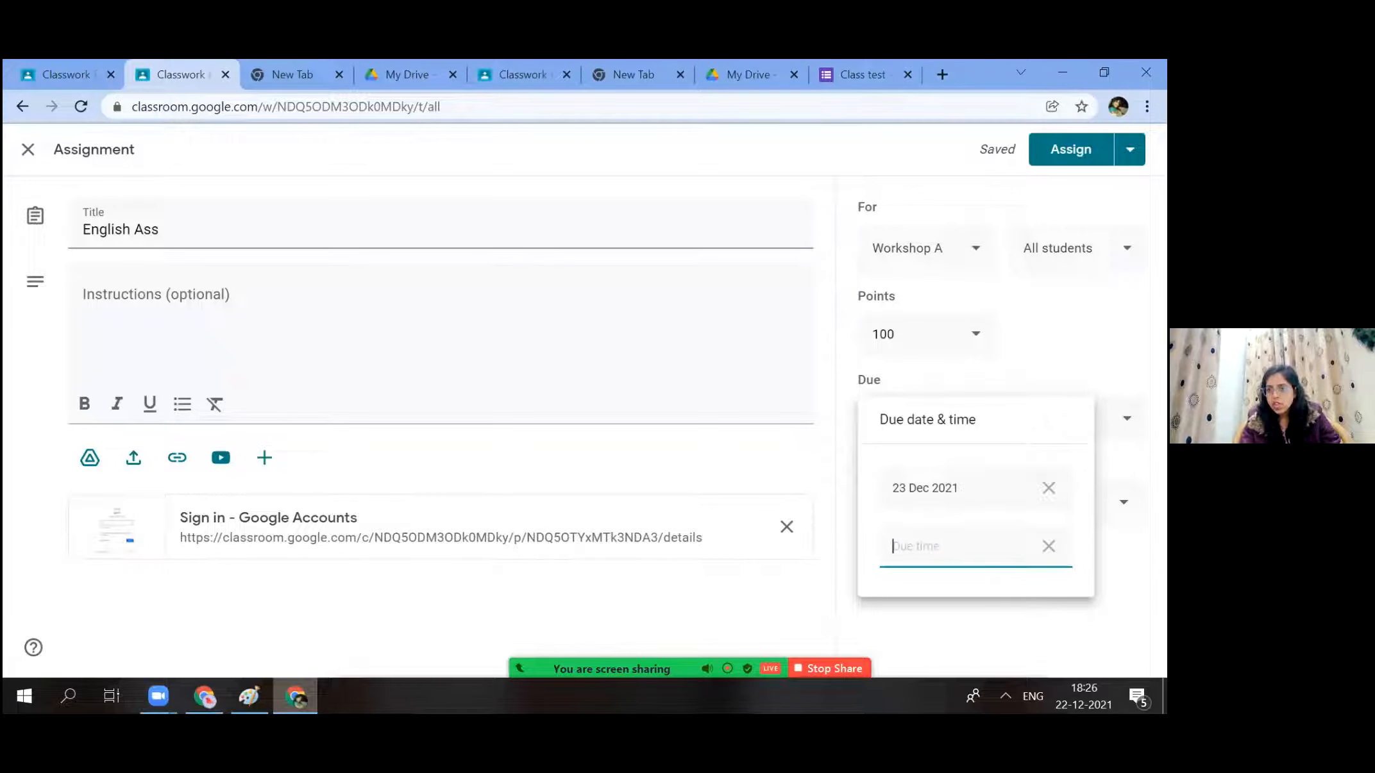
click(1048, 488)
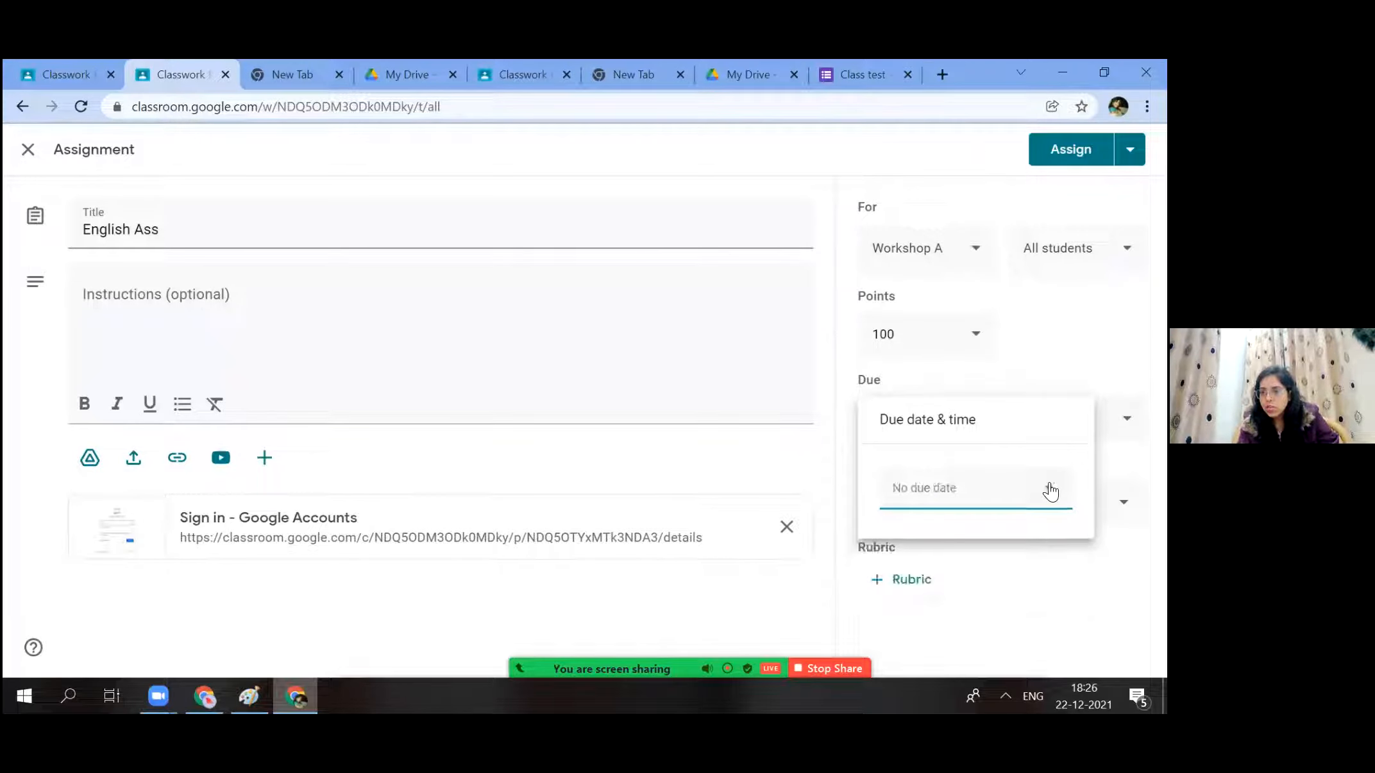
click(1016, 487)
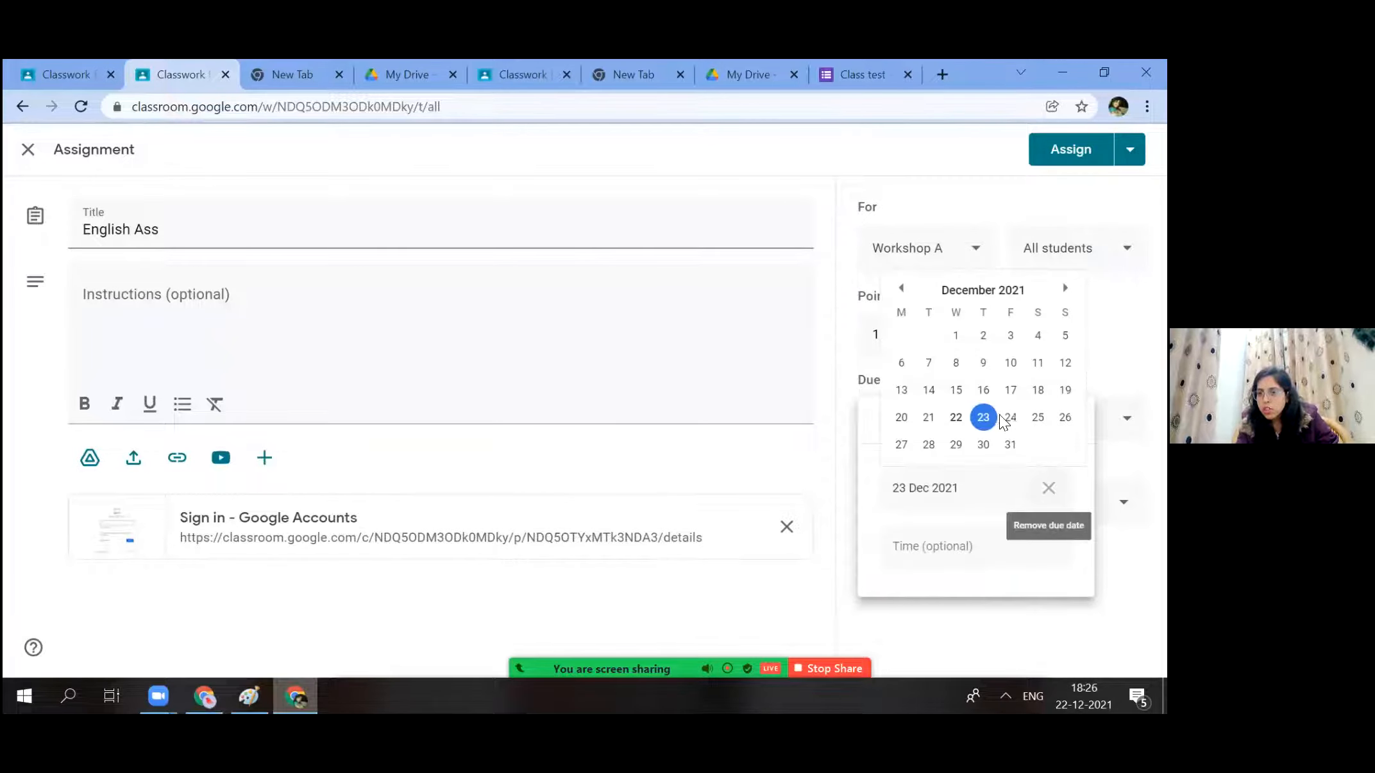
click(1010, 418)
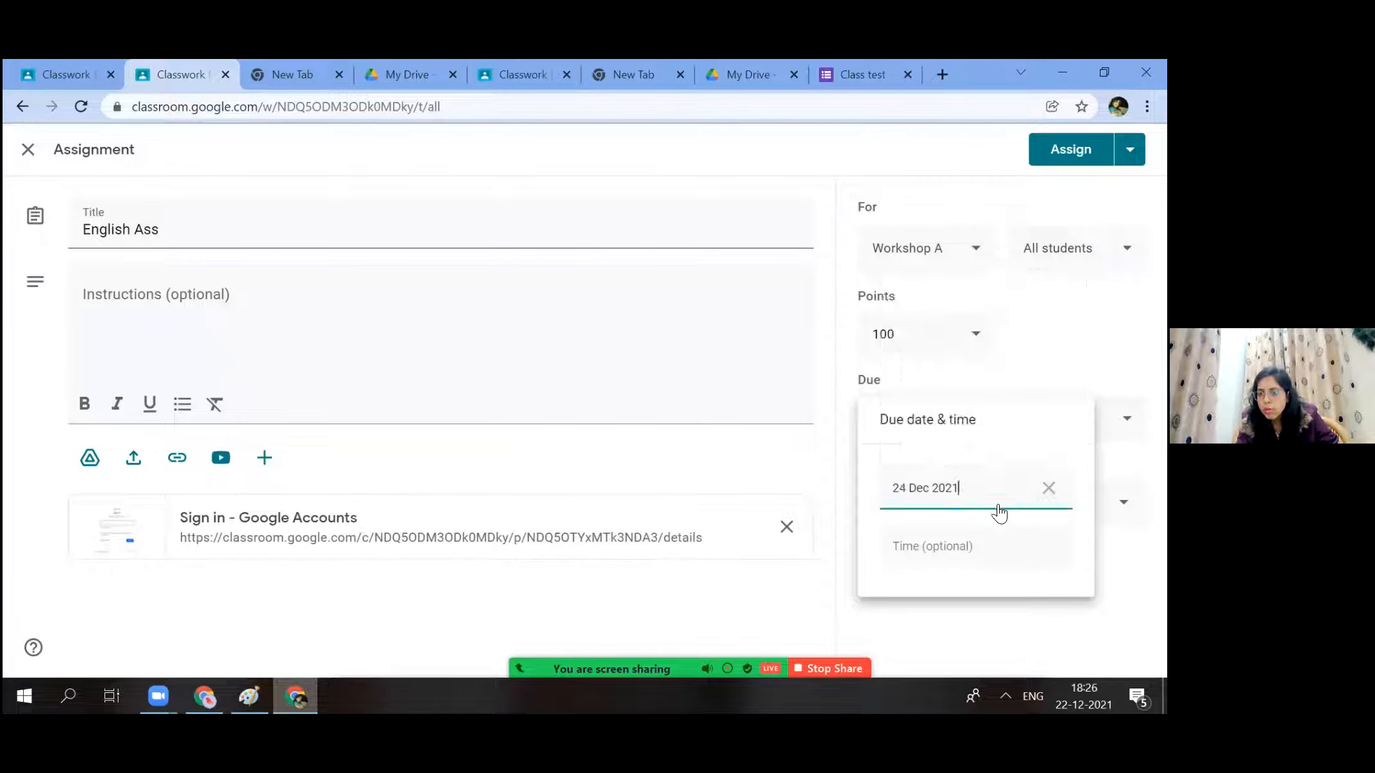
click(970, 546)
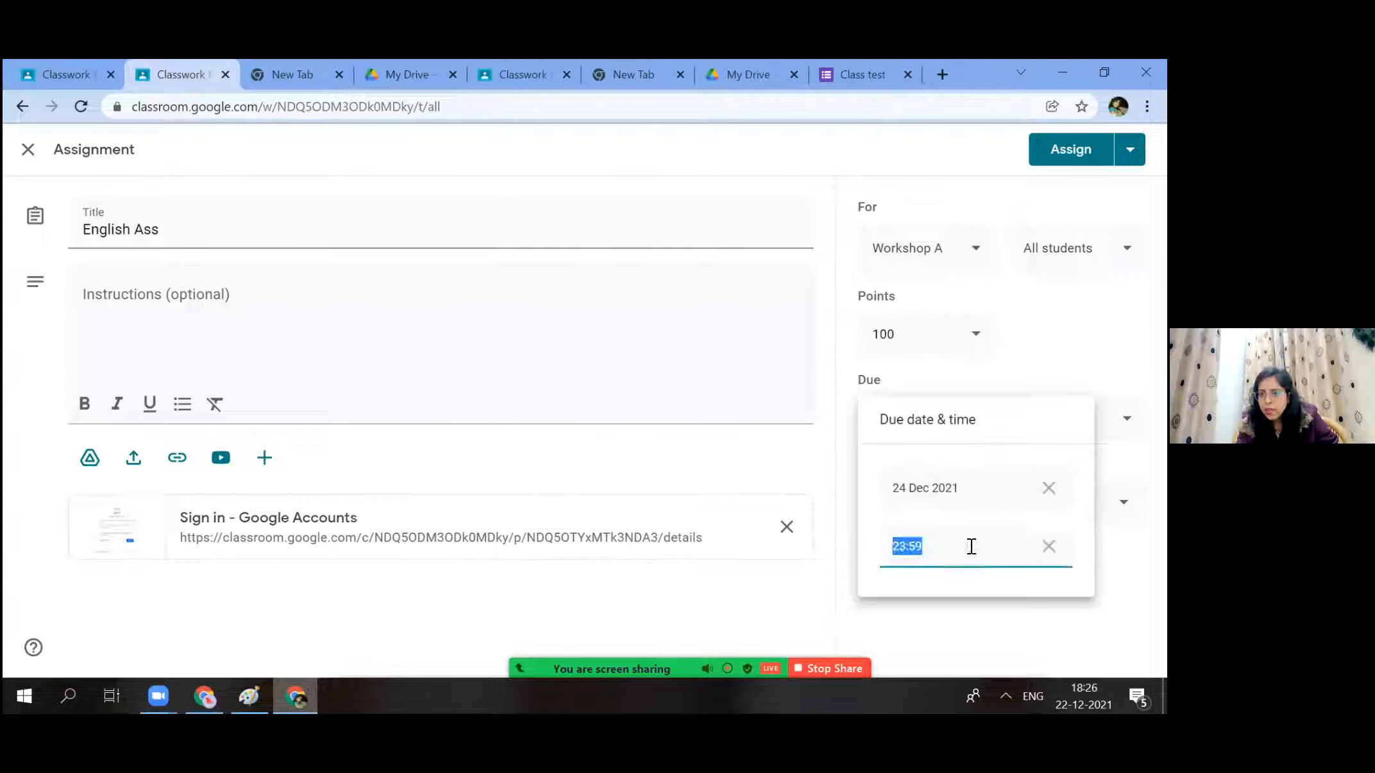
click(1030, 619)
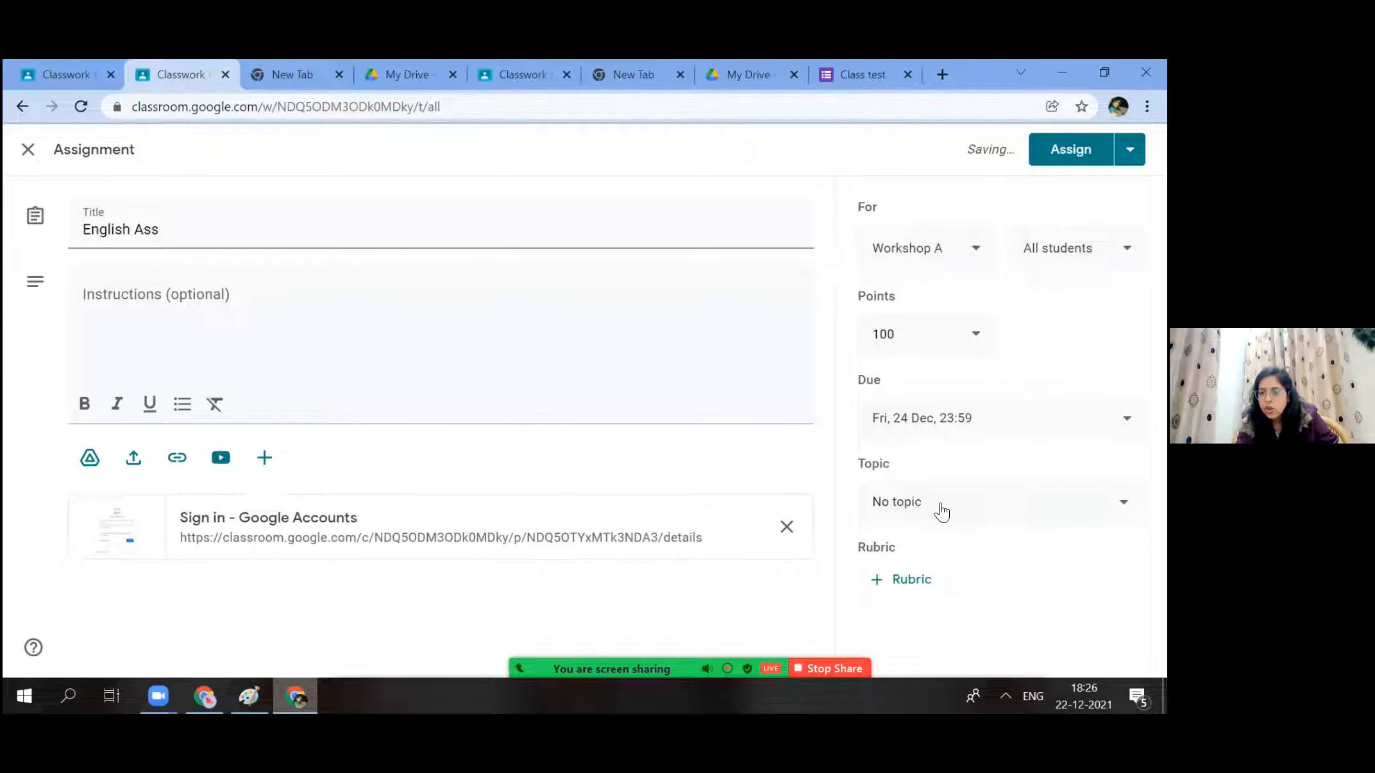
File English Ass under Exams at 50 points for all students and assign it.
click(940, 504)
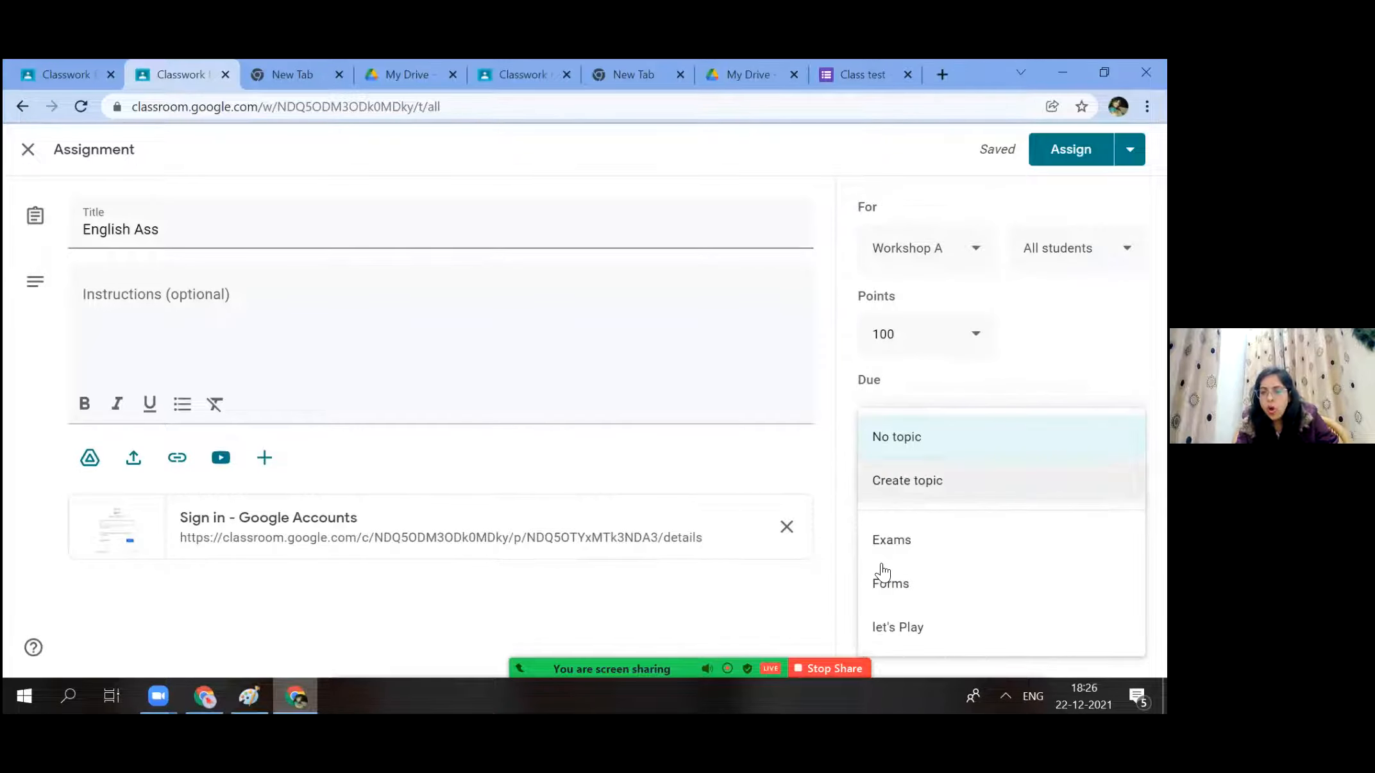
click(977, 537)
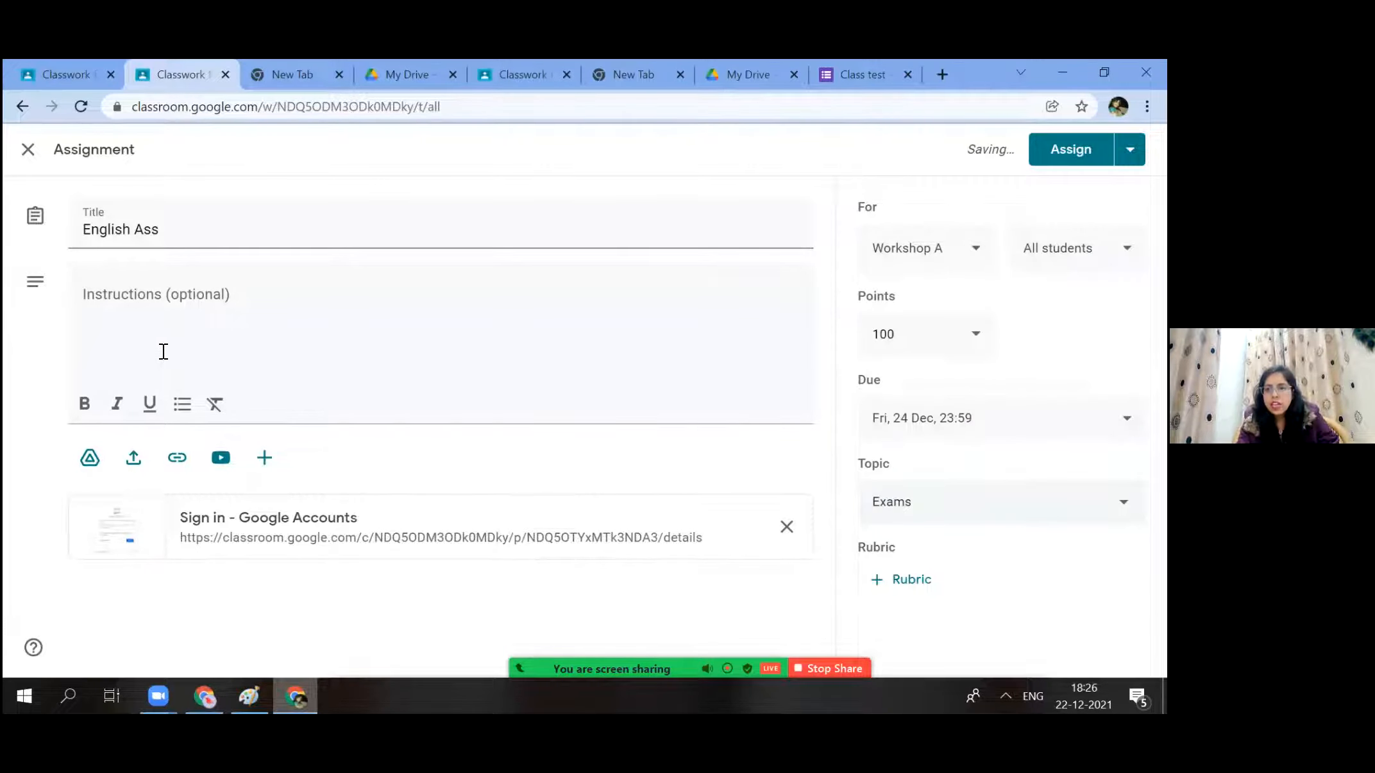
click(918, 343)
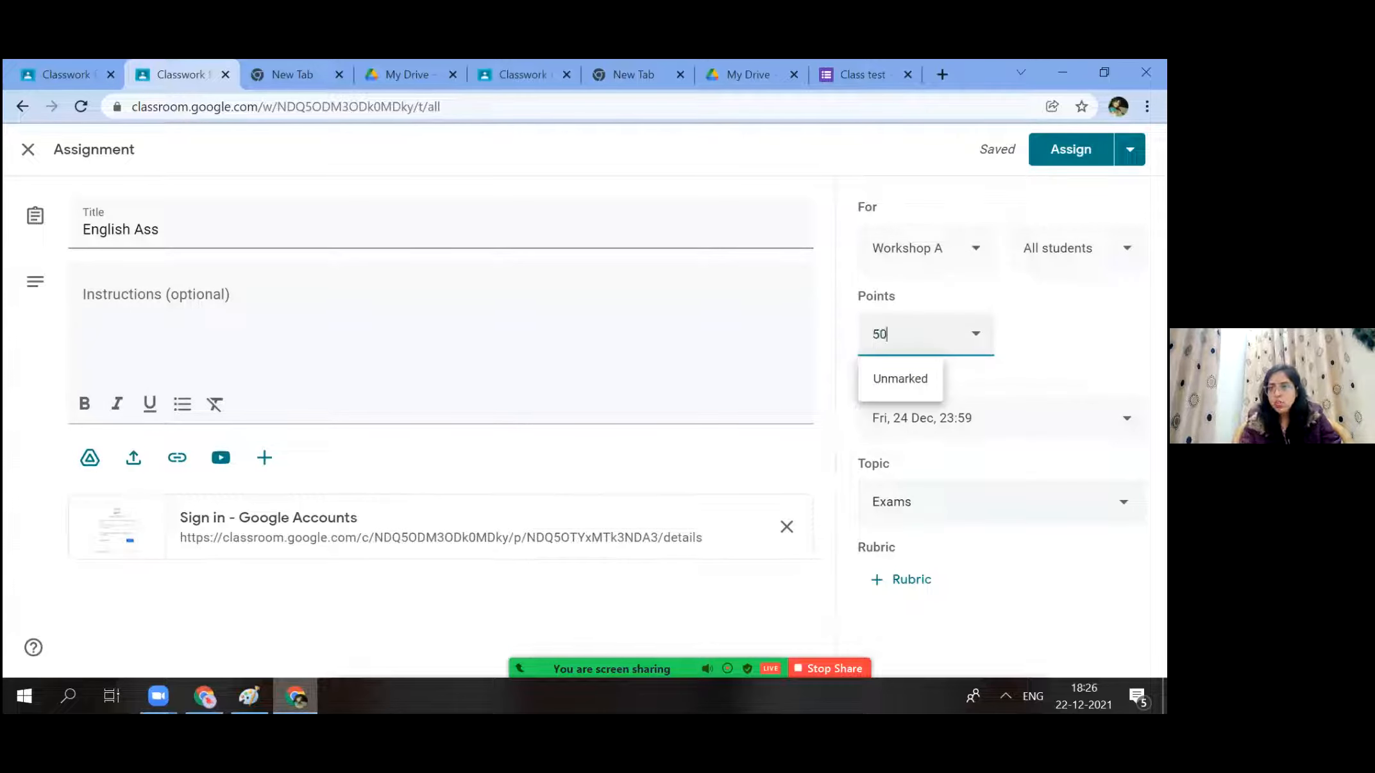
click(1076, 256)
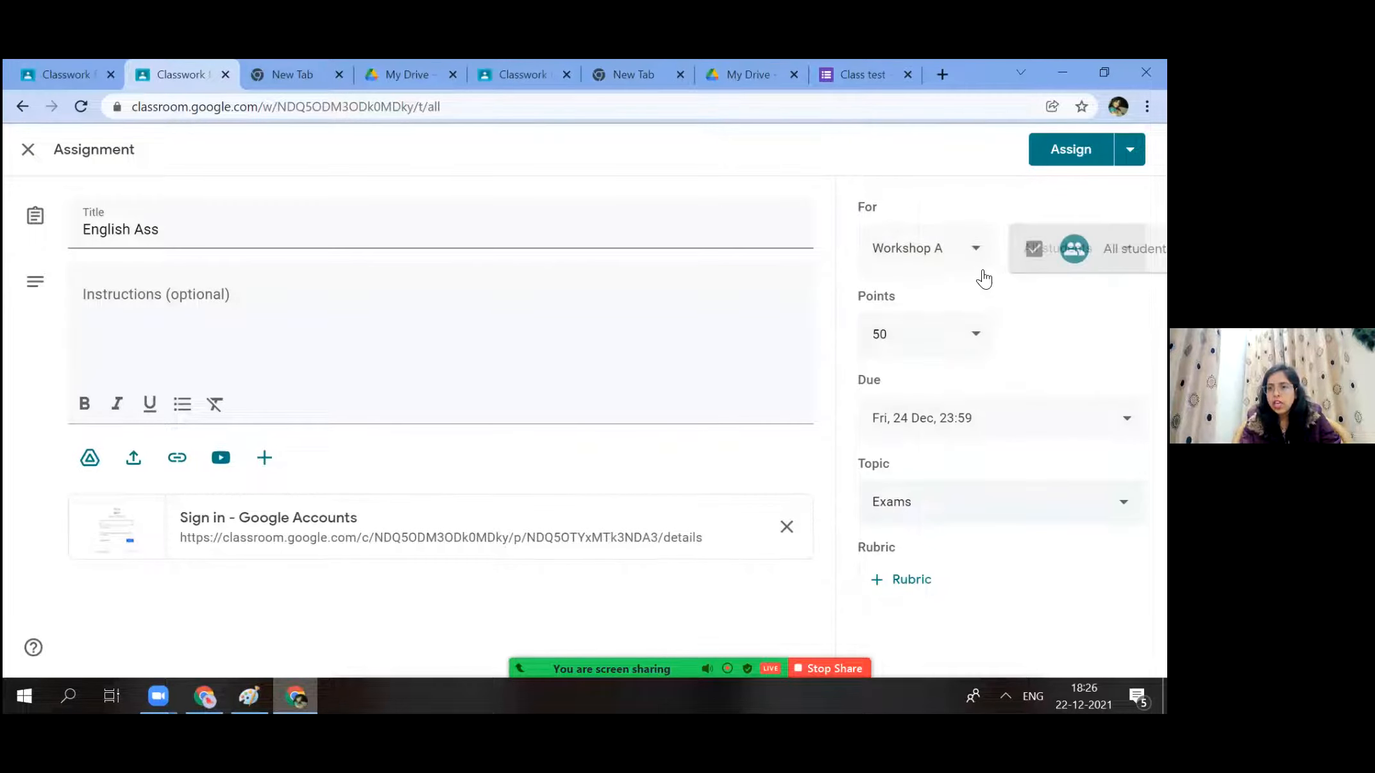
click(944, 275)
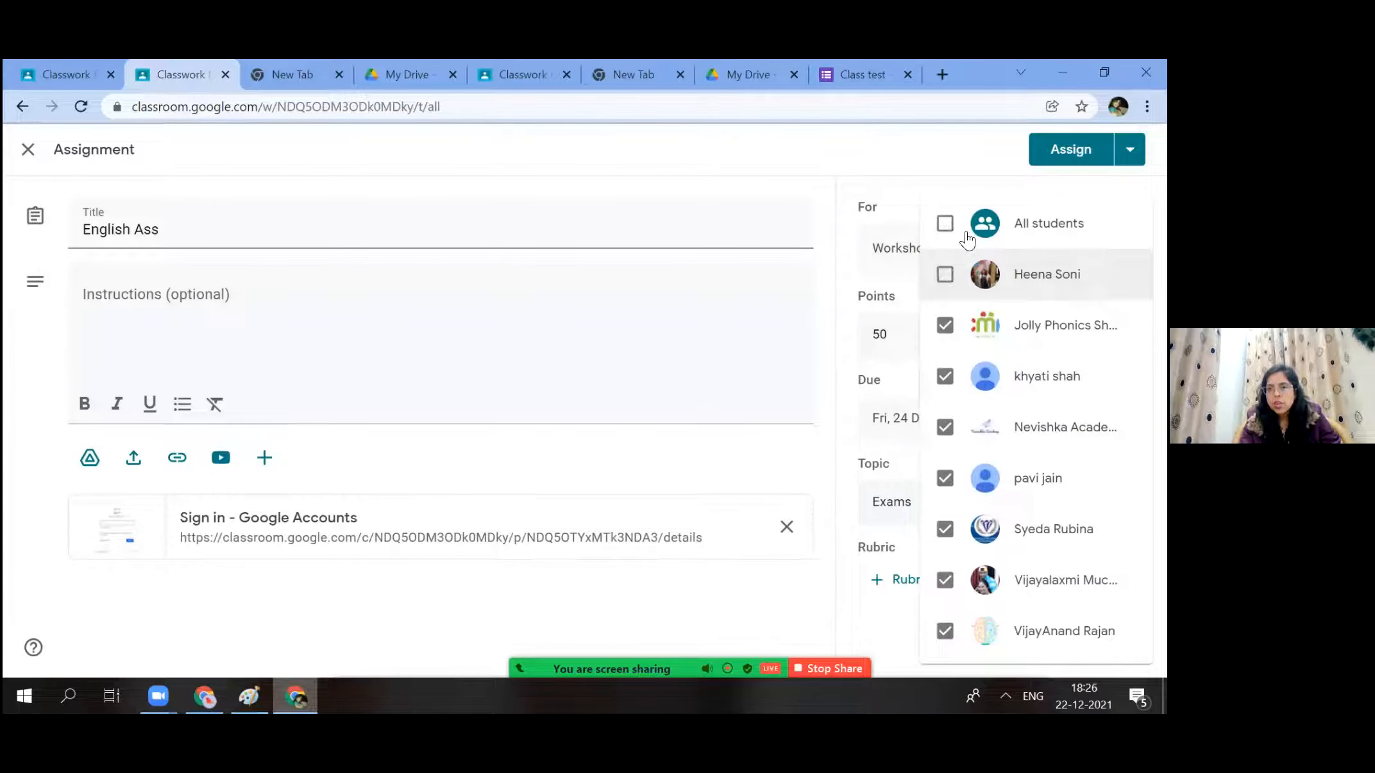
click(944, 223)
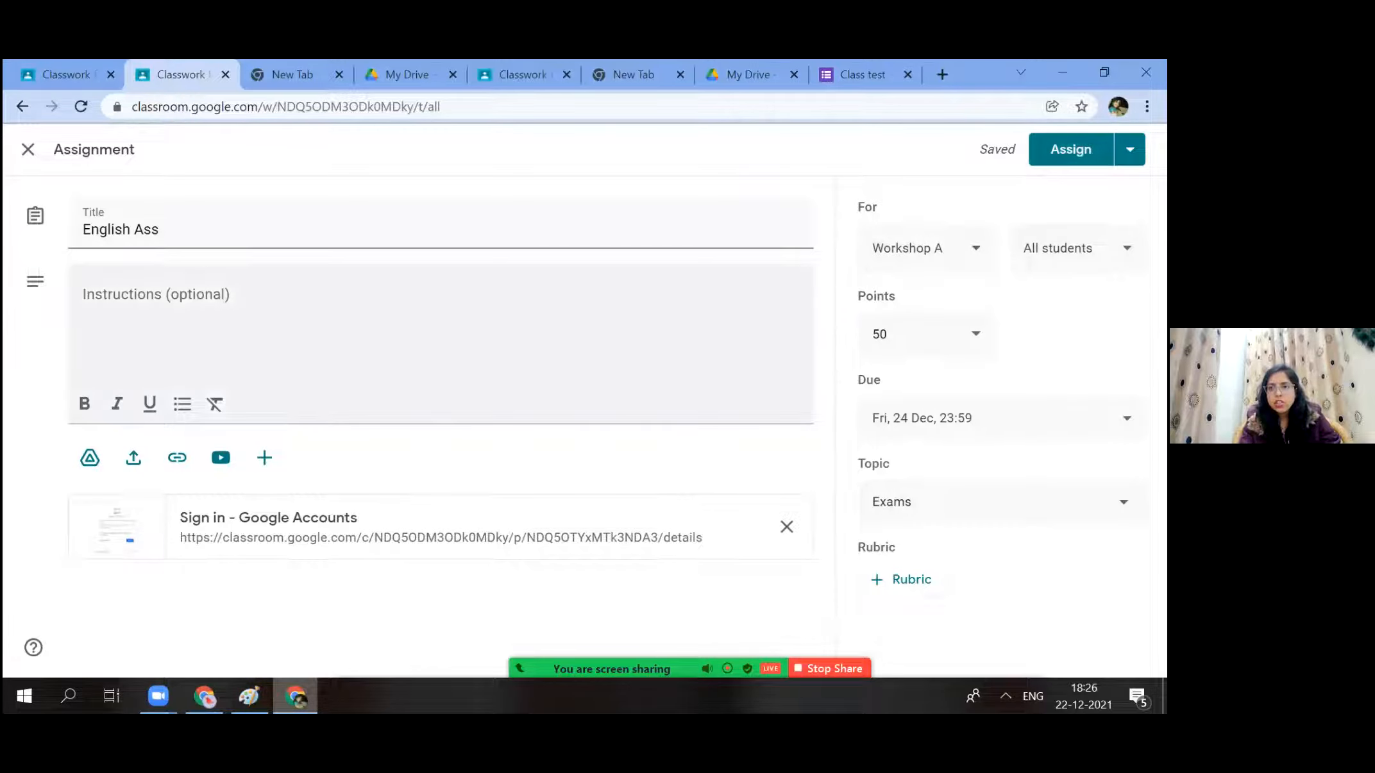
click(1070, 149)
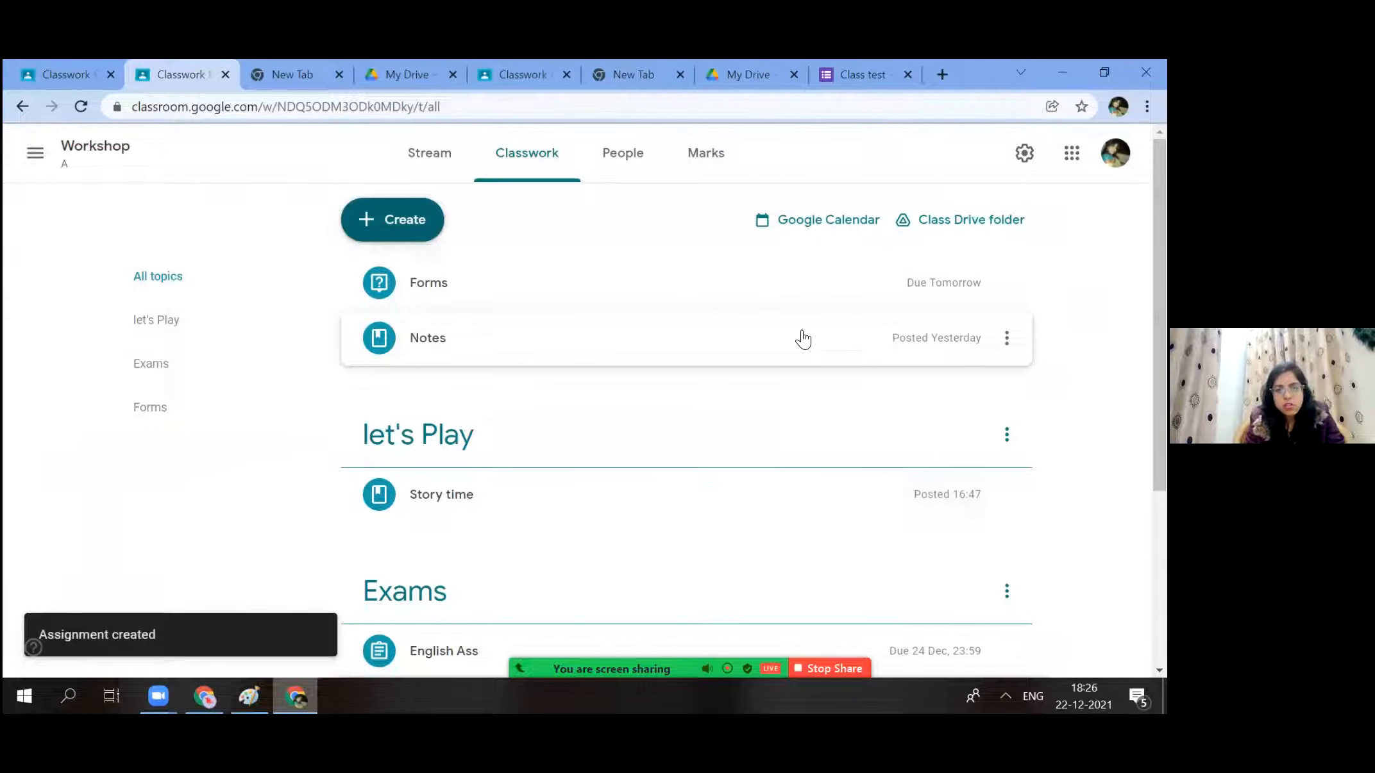
Try the Assignment, Question and Topic create options, closing each, then show the Create menu again.
click(399, 226)
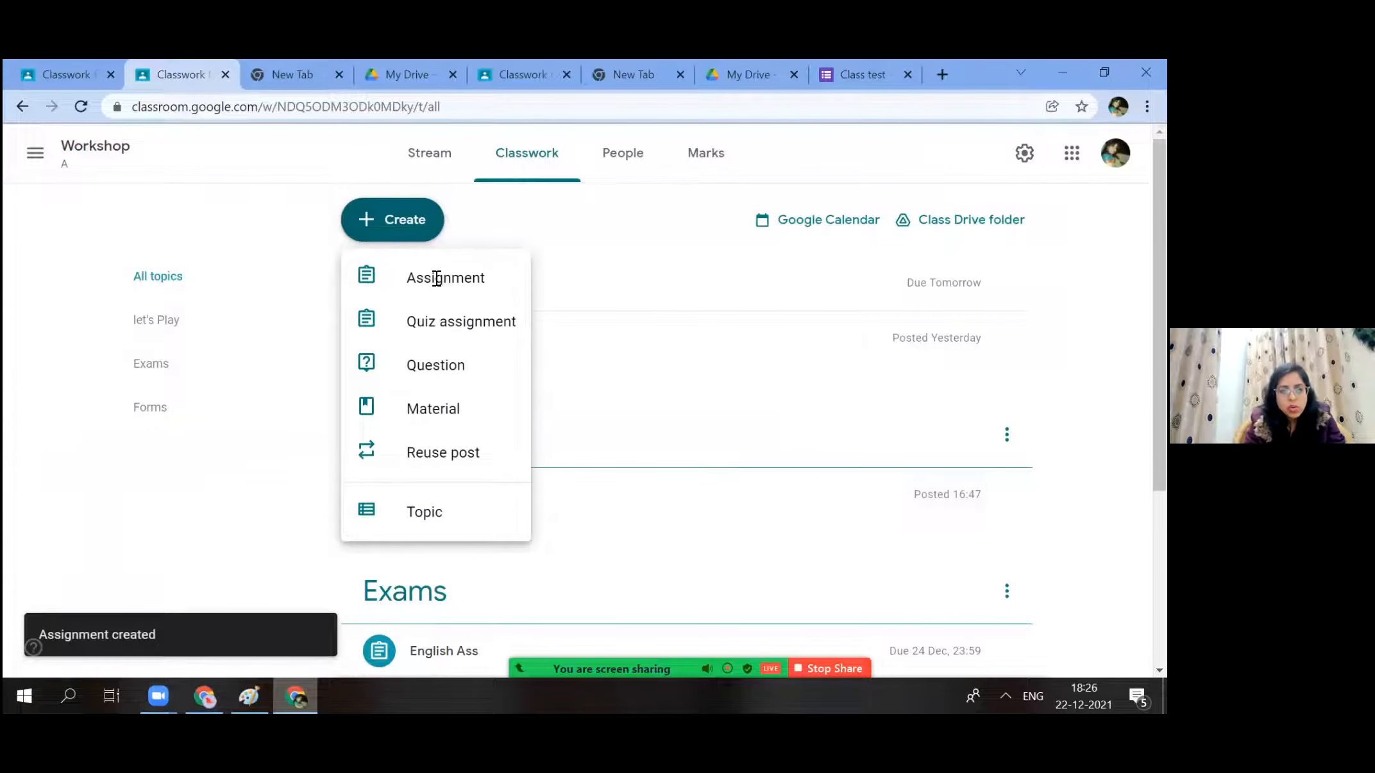
click(435, 278)
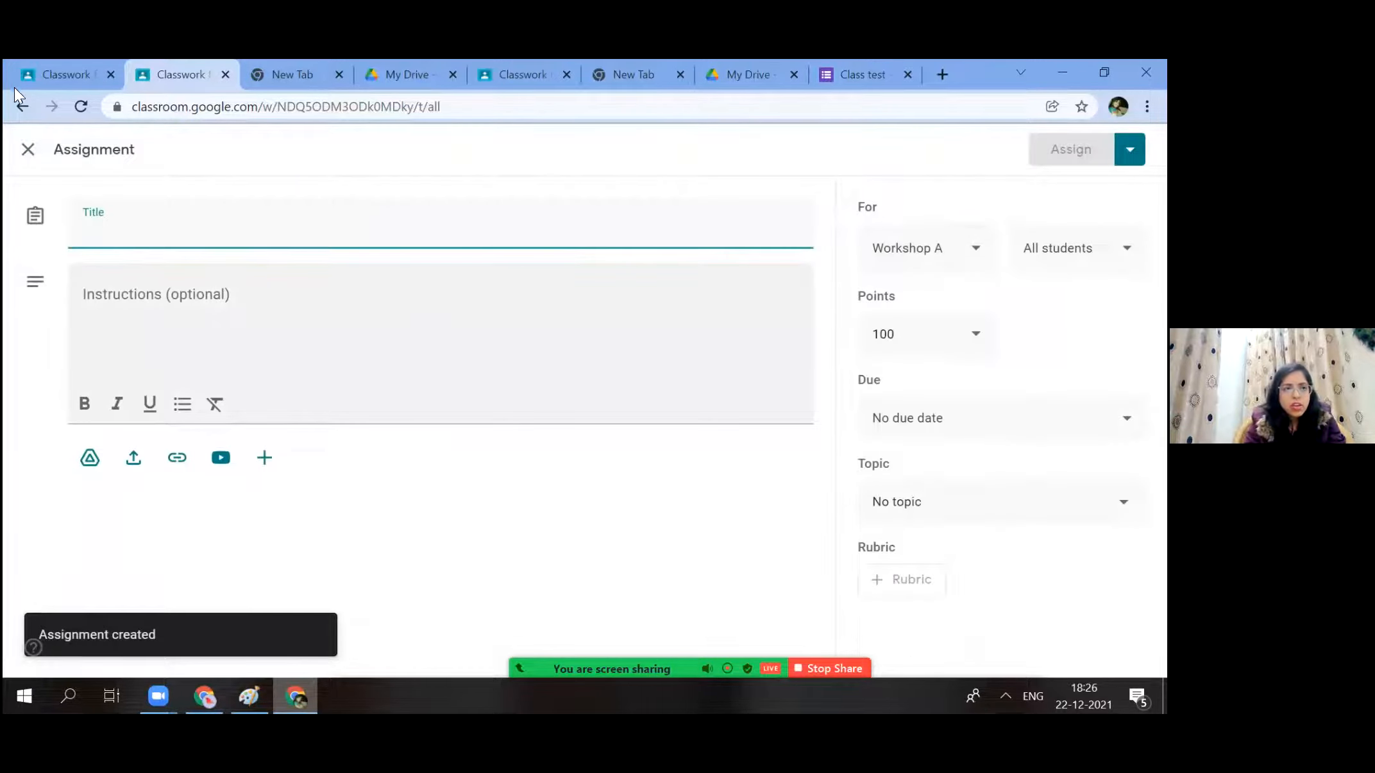
click(19, 106)
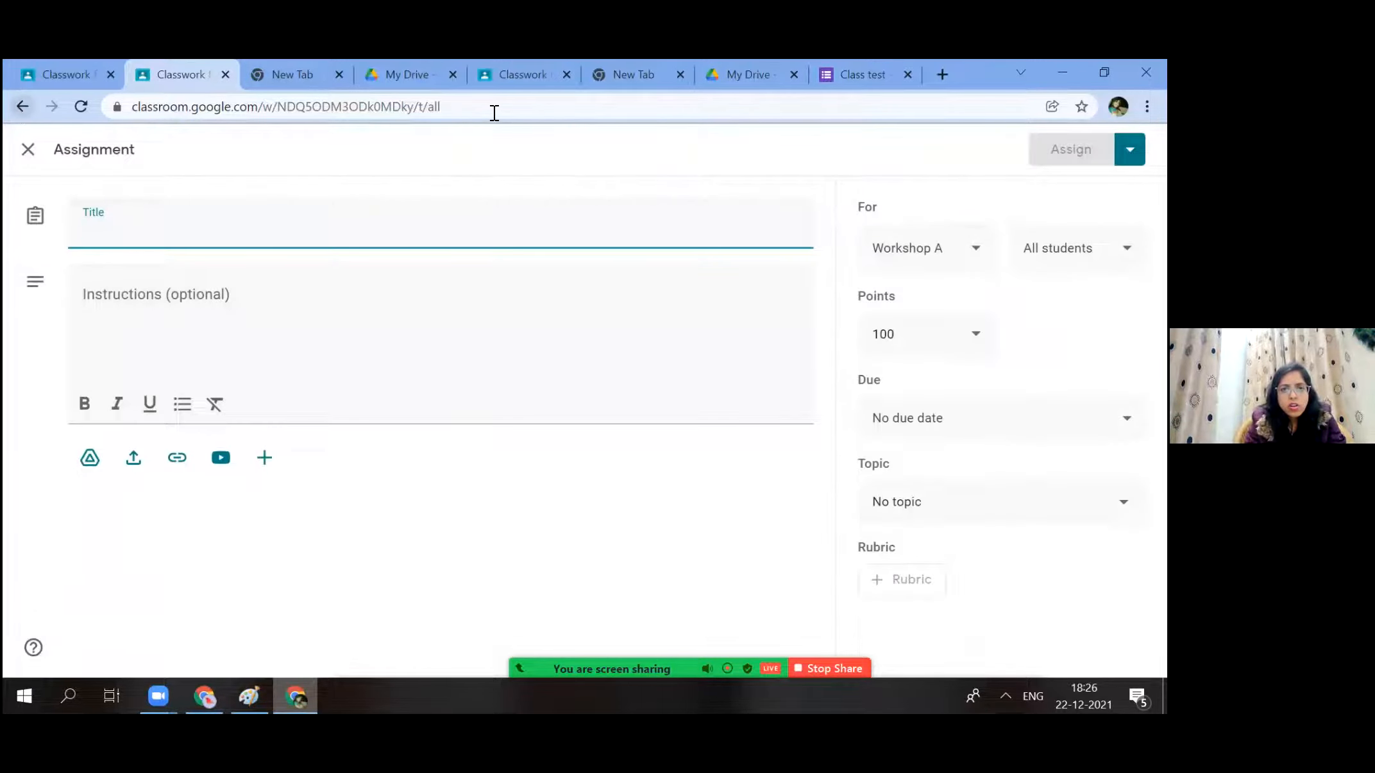
click(395, 230)
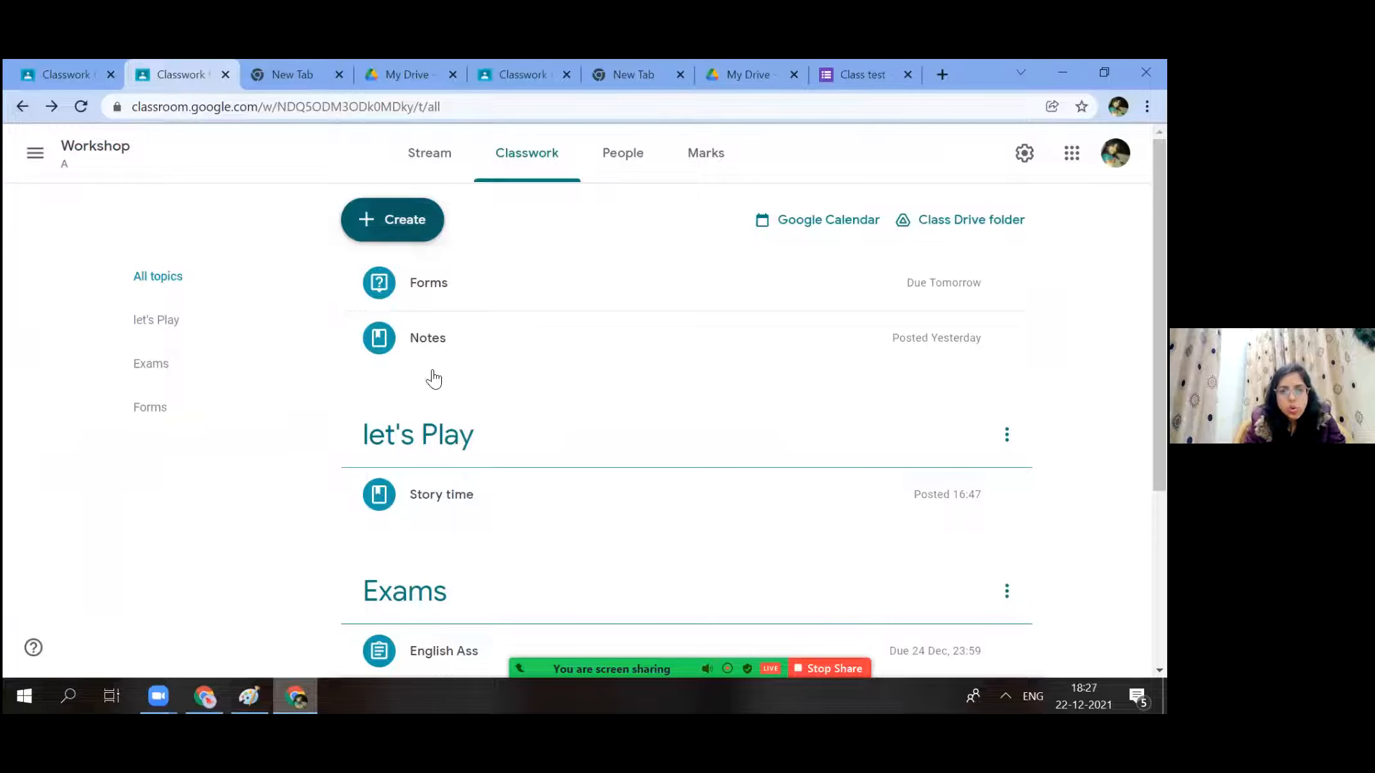
click(432, 372)
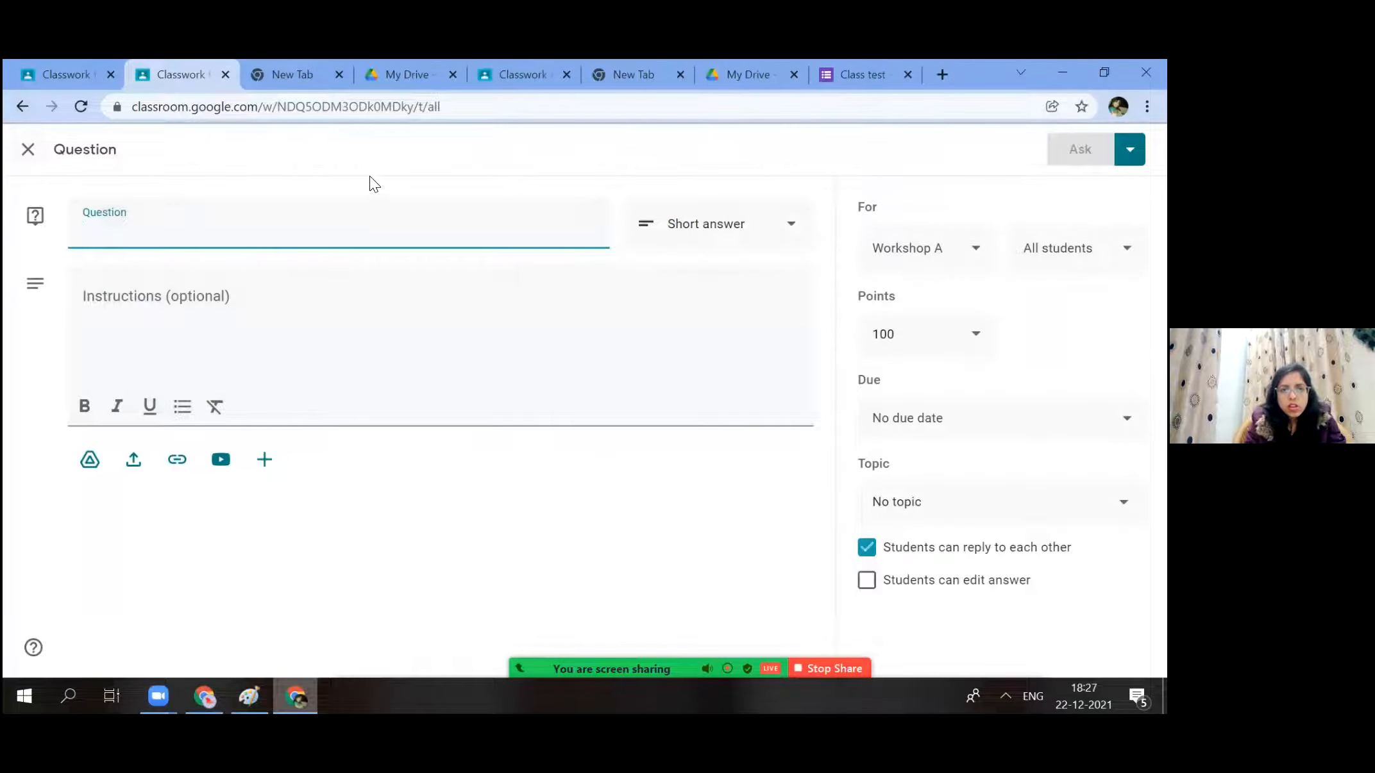
click(387, 235)
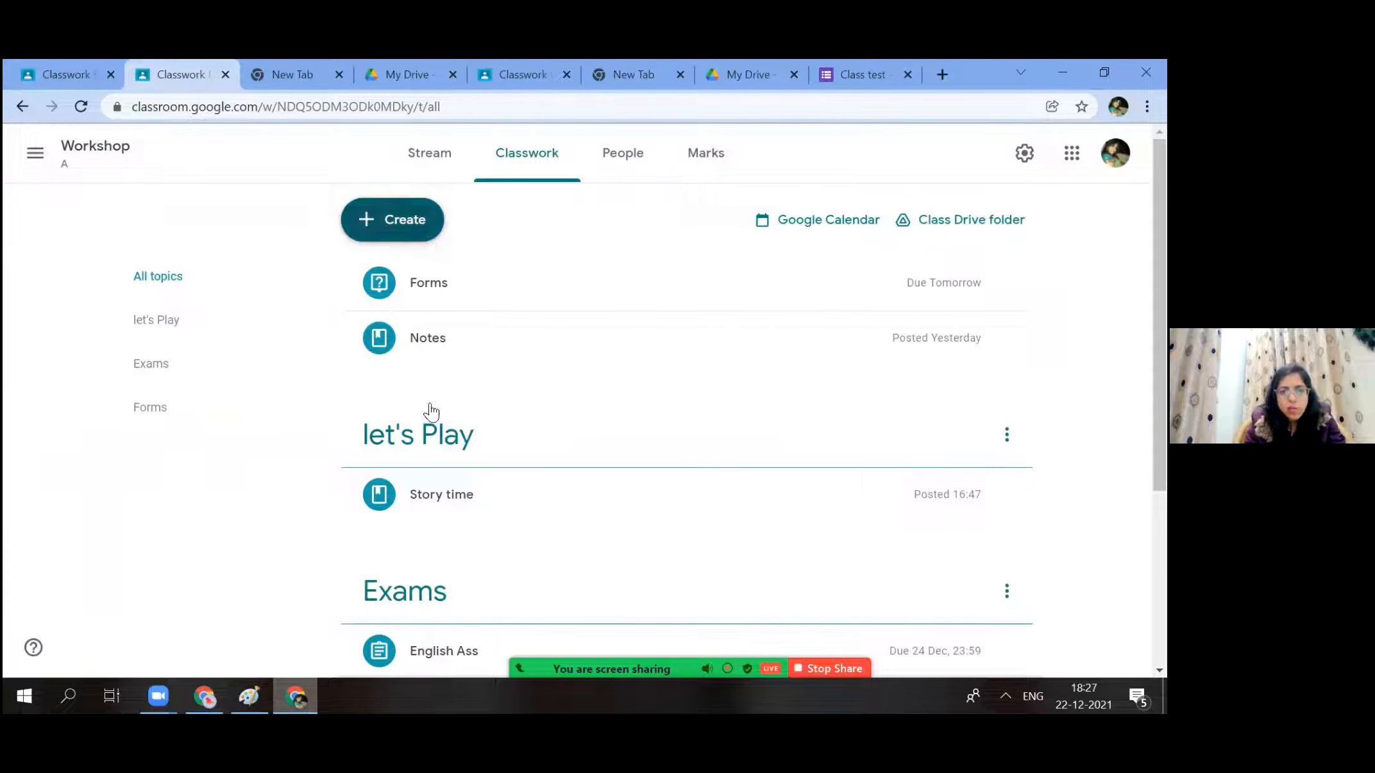
click(443, 510)
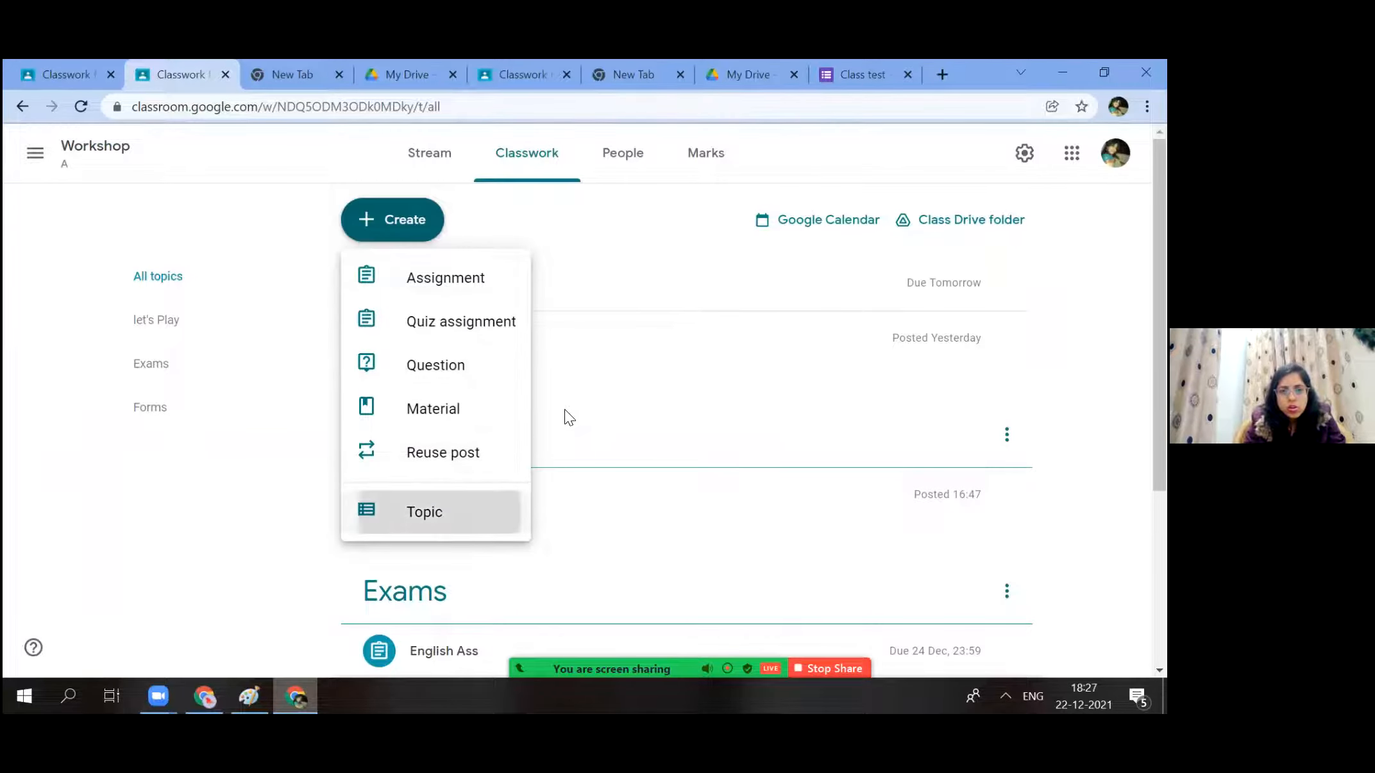
click(625, 458)
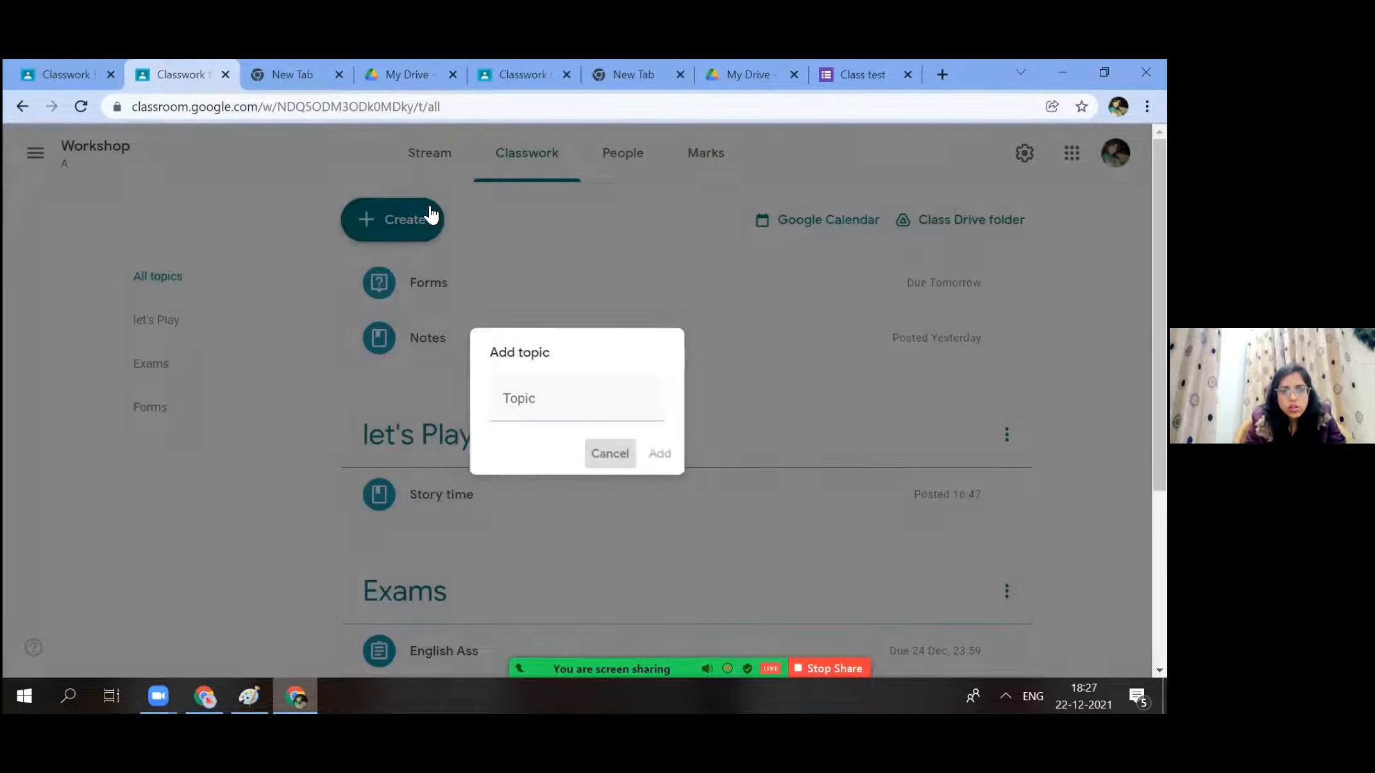
click(404, 226)
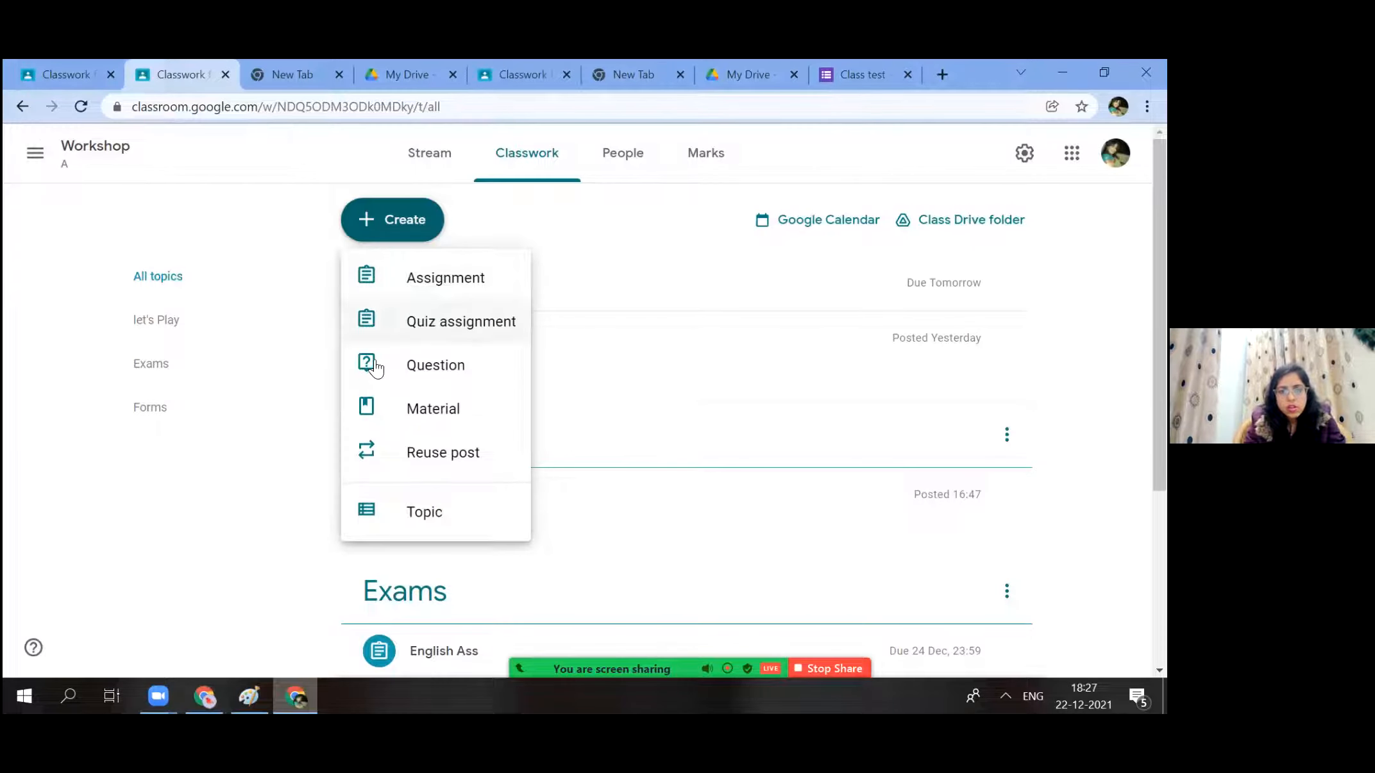
Create a Quiz assignment, open its Blank Quiz form, then close the form and the assignment editor.
click(477, 319)
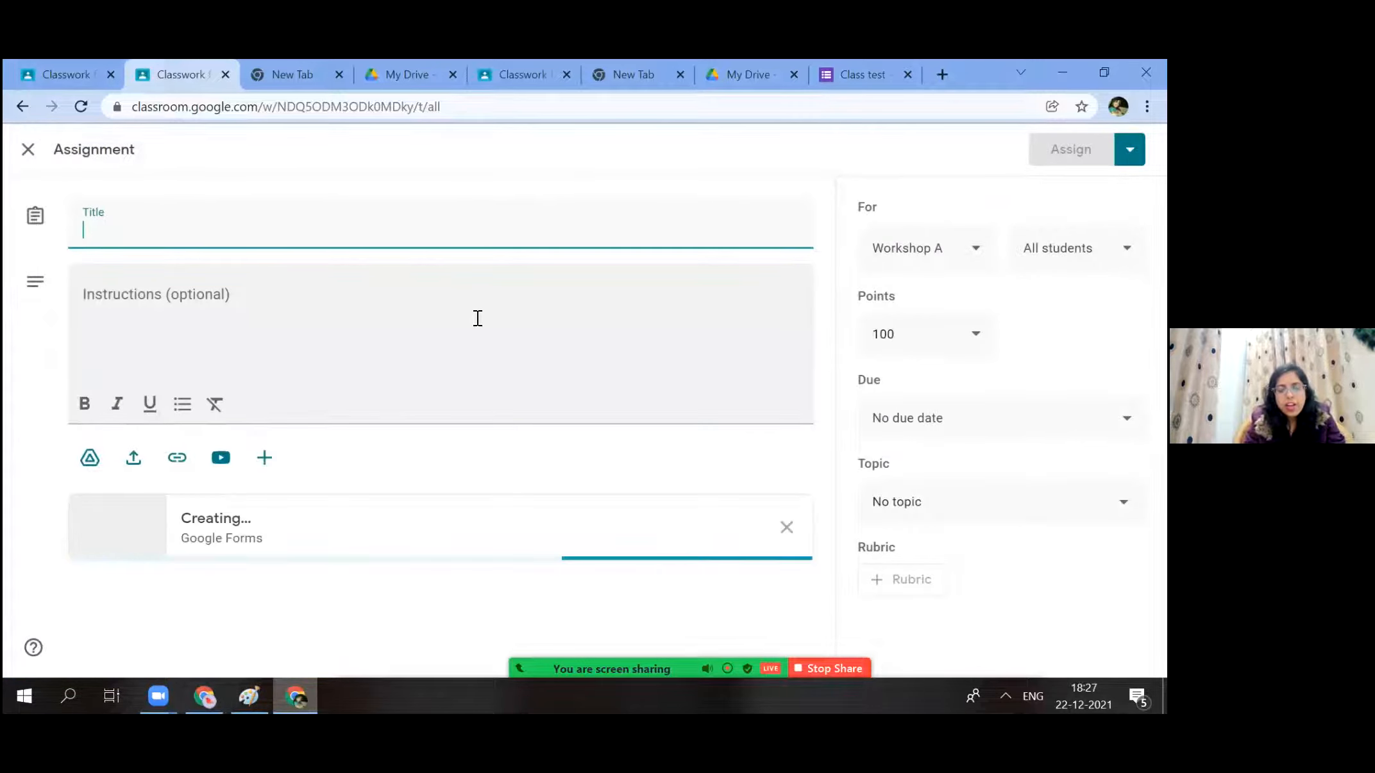
click(137, 526)
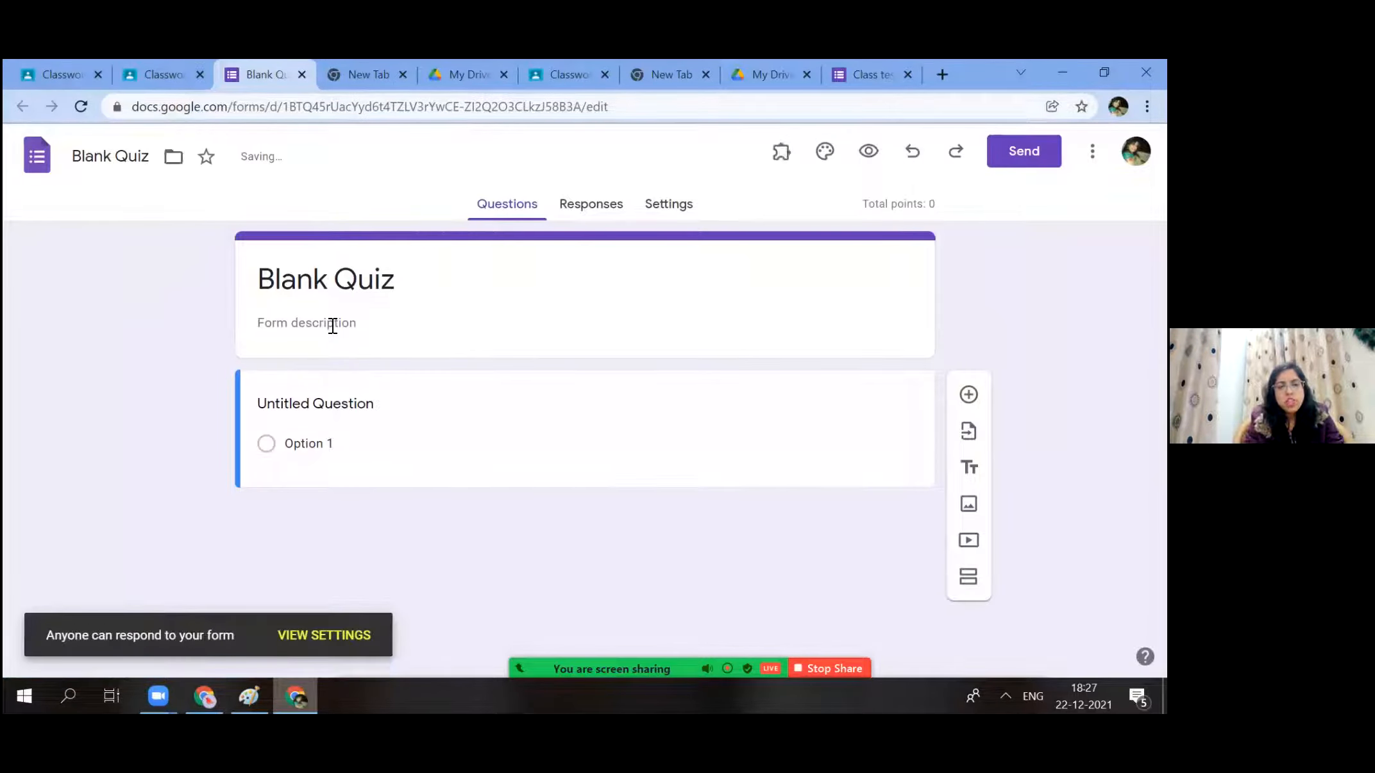
click(355, 392)
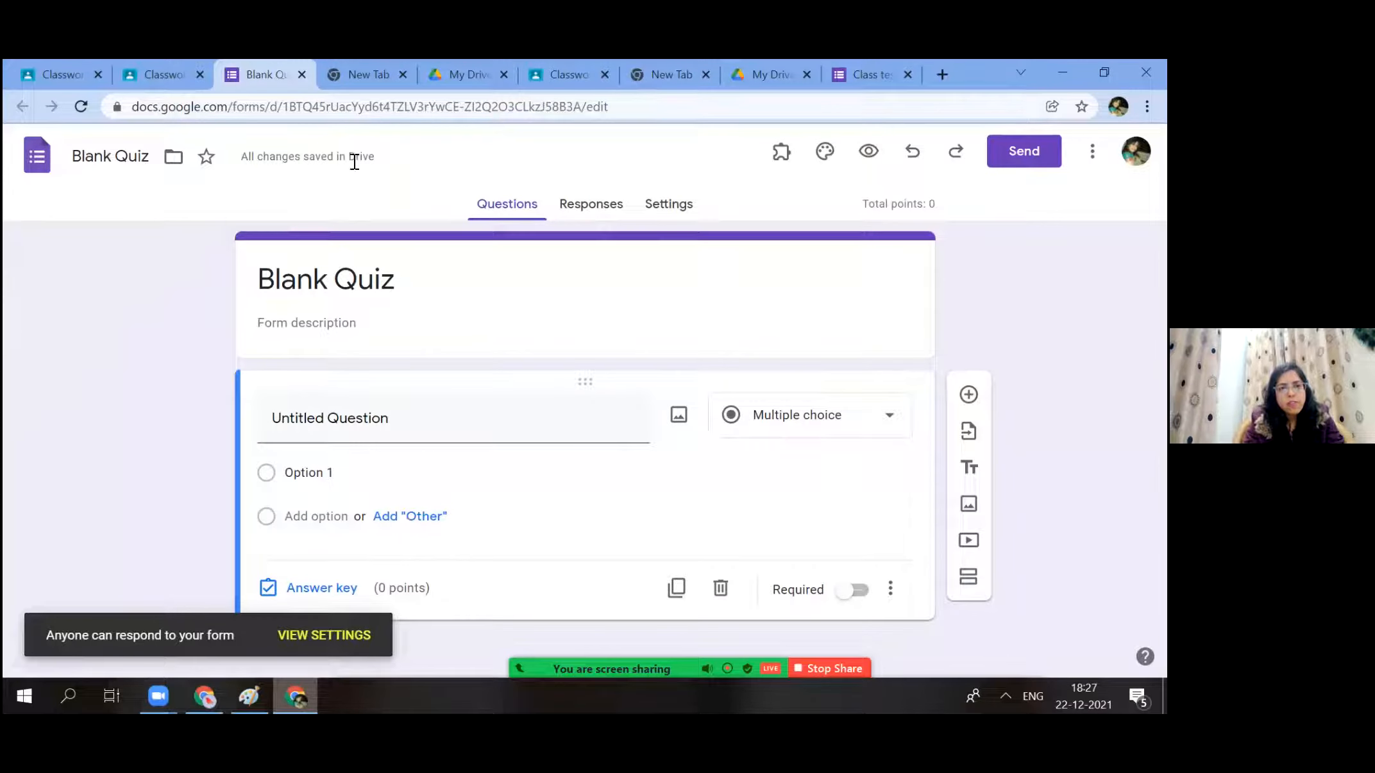
click(300, 73)
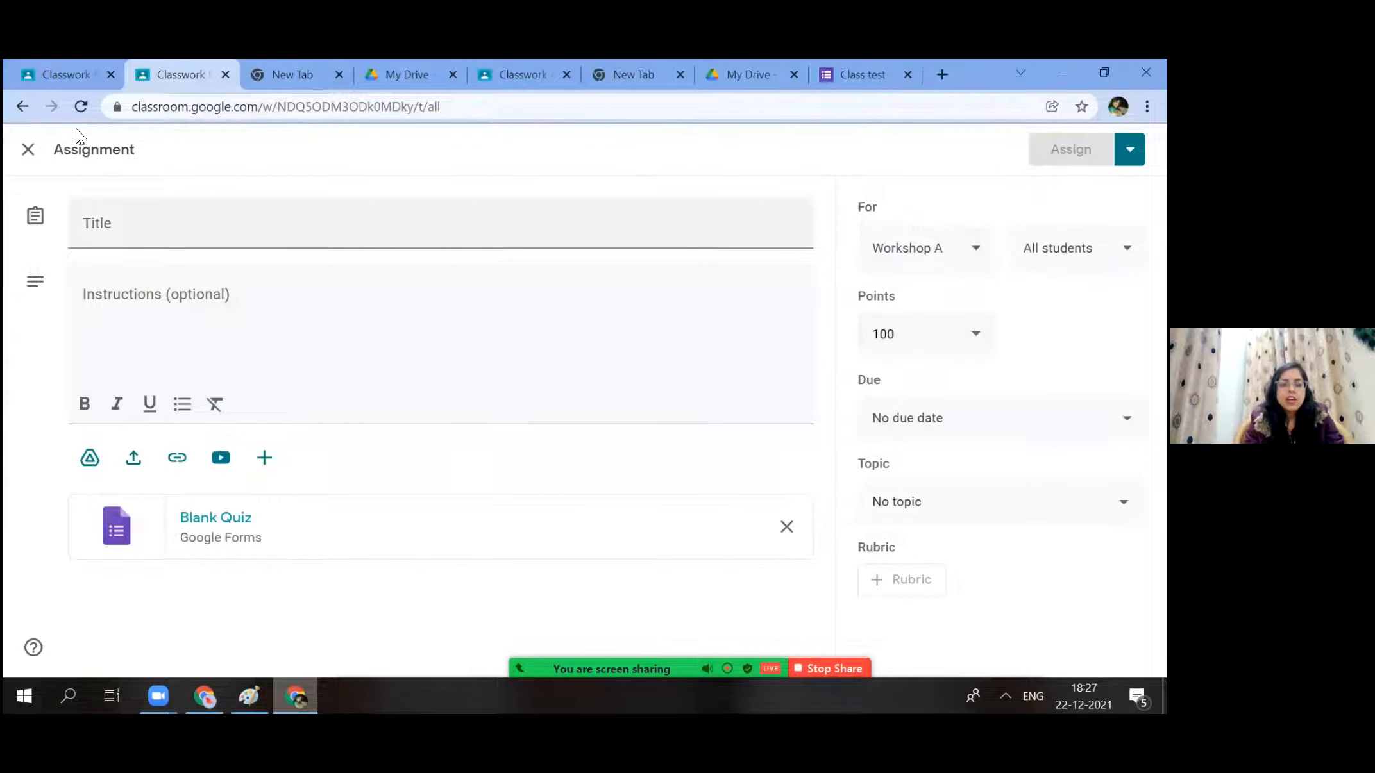
click(33, 150)
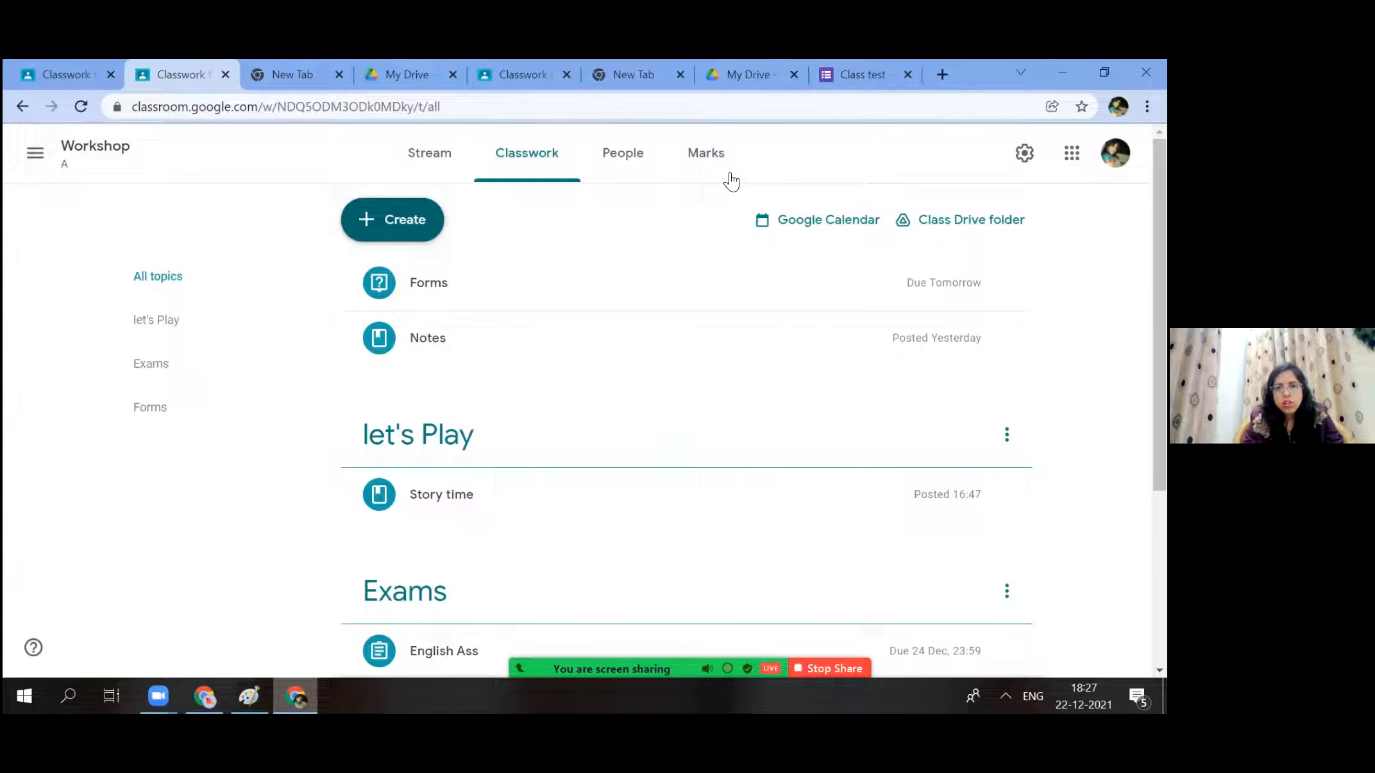
Check English Ass out of 50 in the Marks grid, close the Class test, My Drive and spare tabs, and return to Classwork.
click(728, 174)
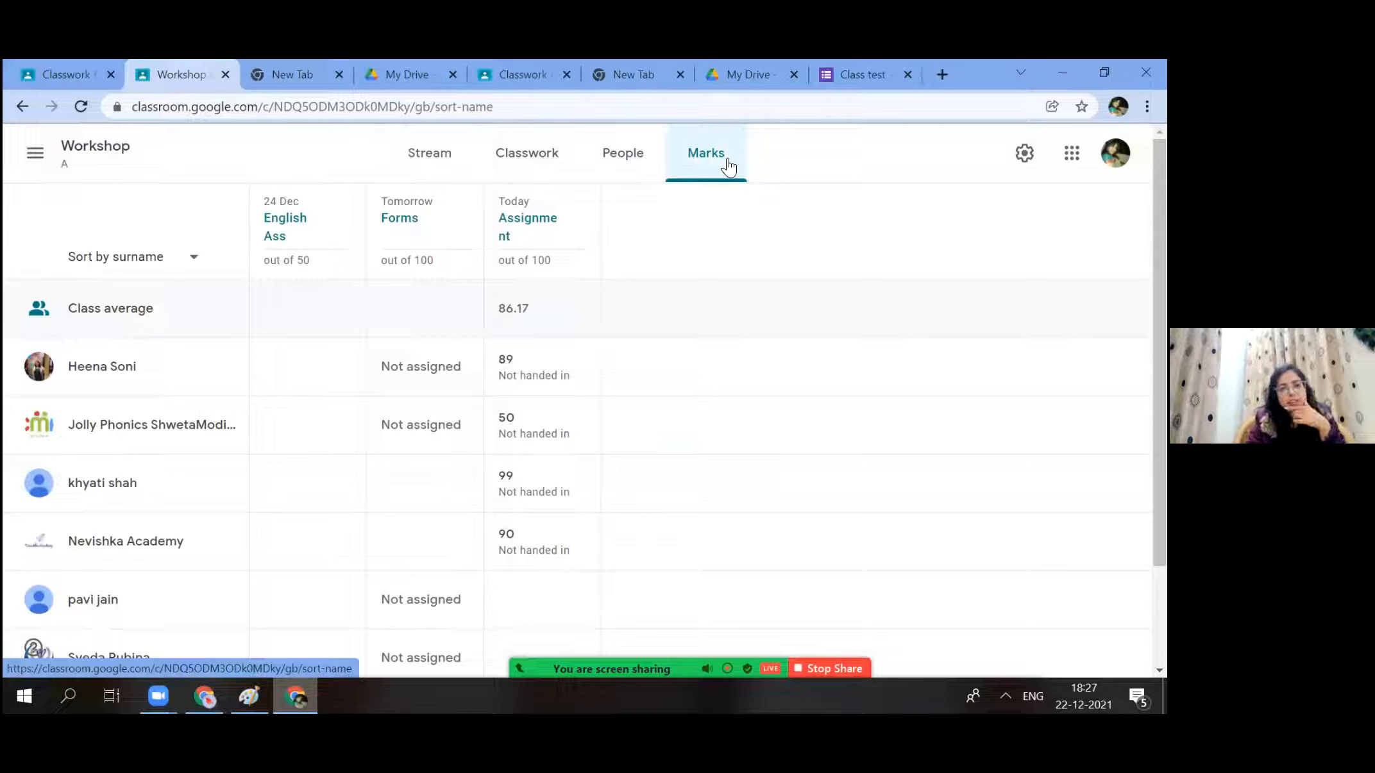
click(910, 74)
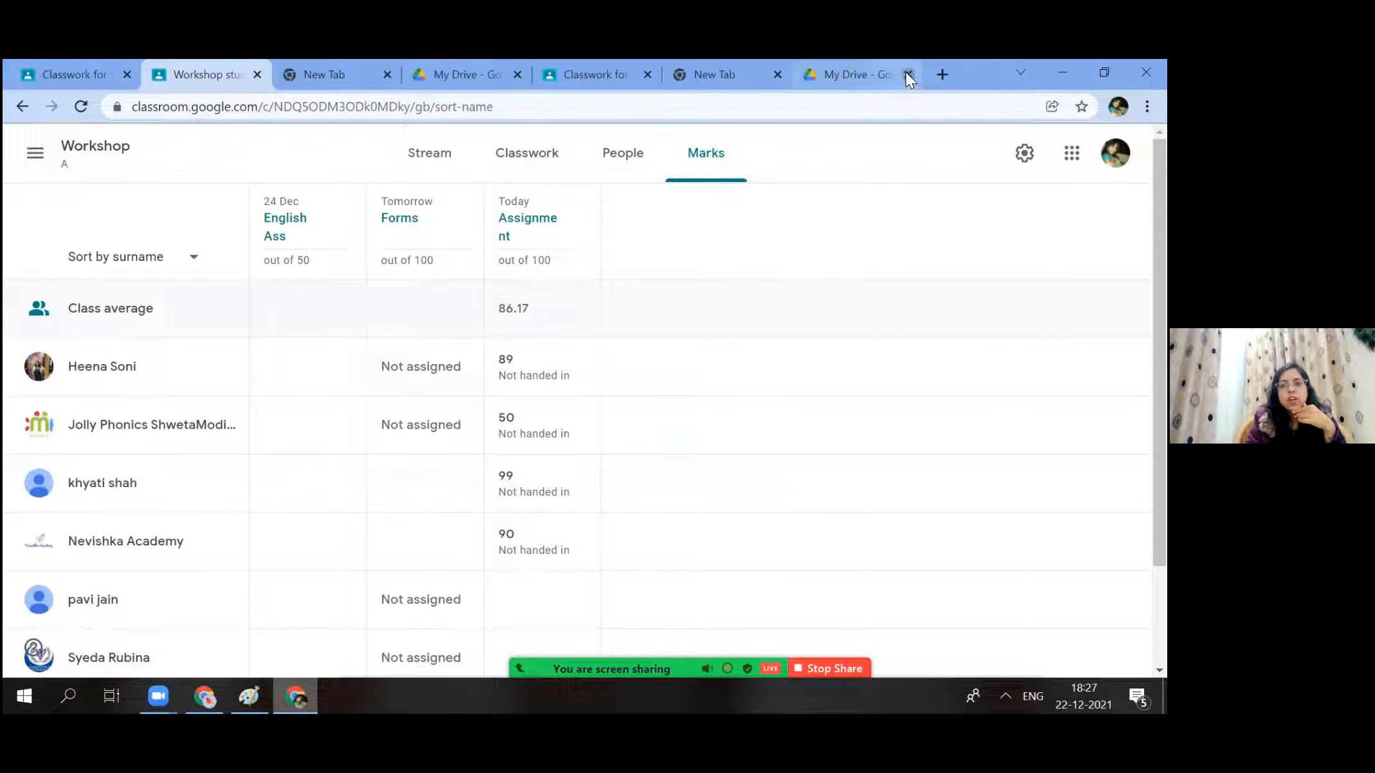
click(904, 72)
click(900, 72)
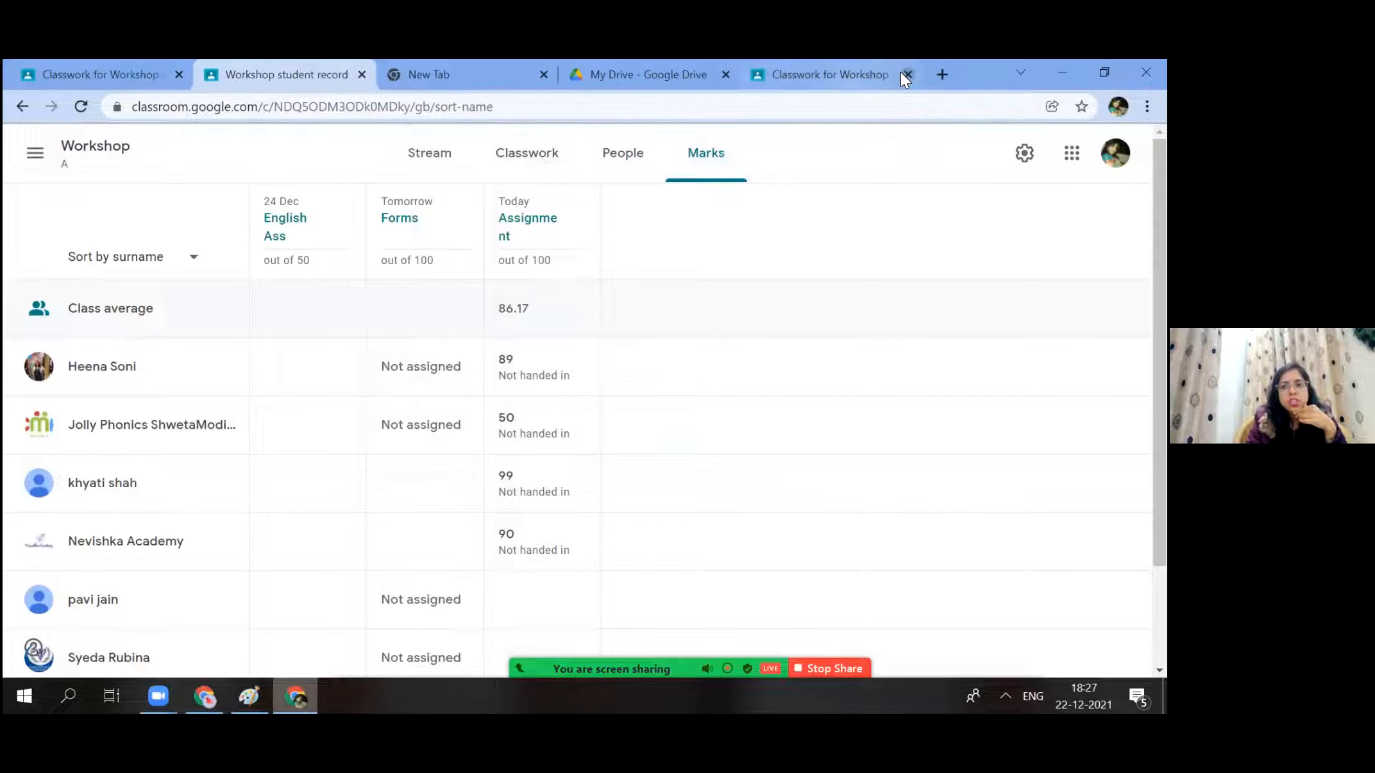
click(900, 71)
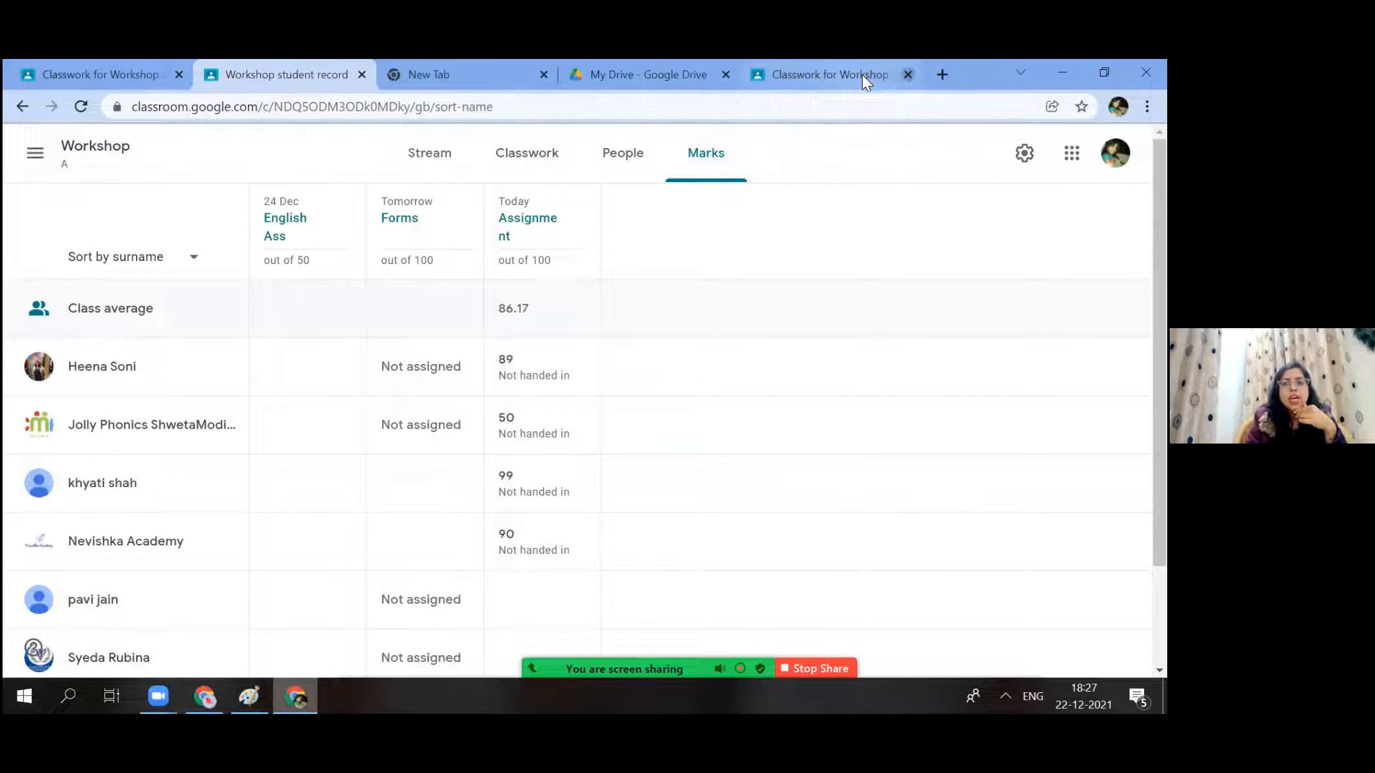
click(865, 75)
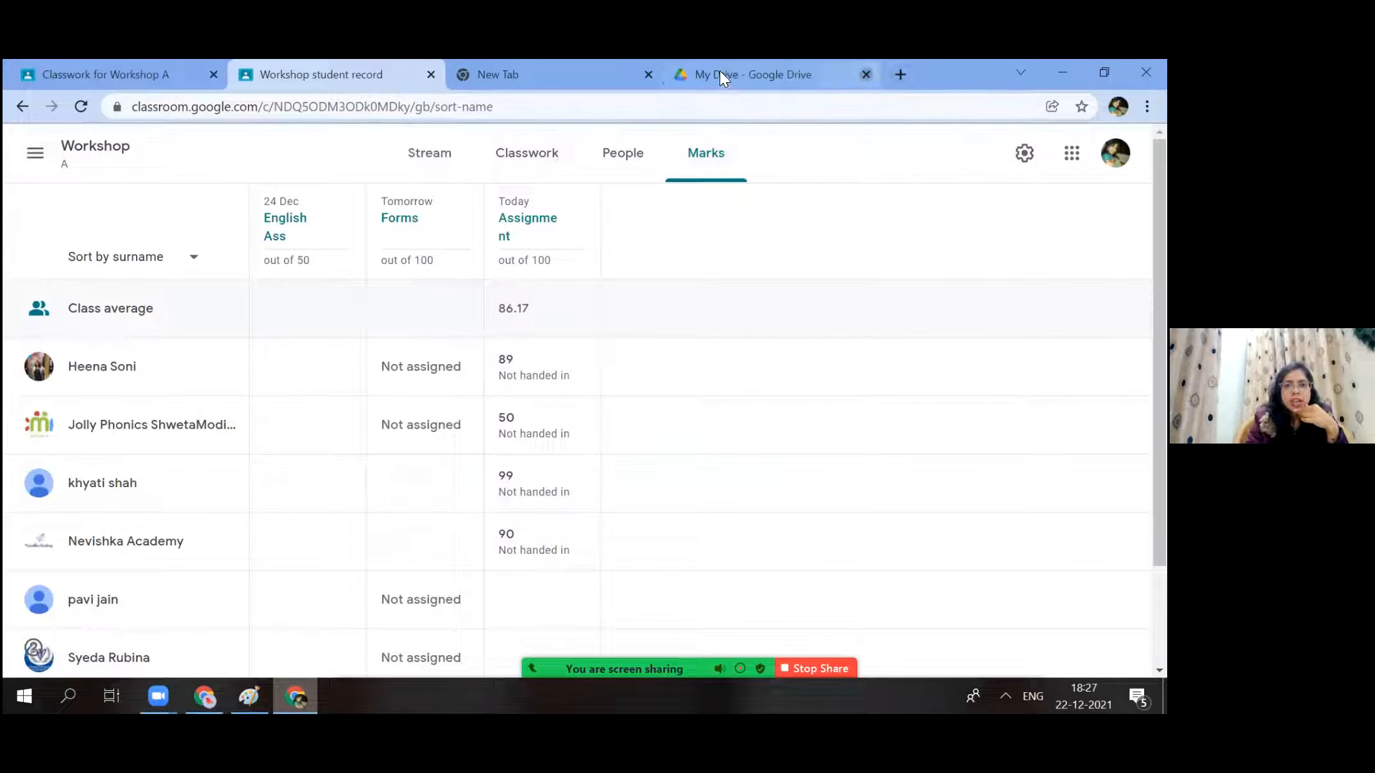
click(649, 75)
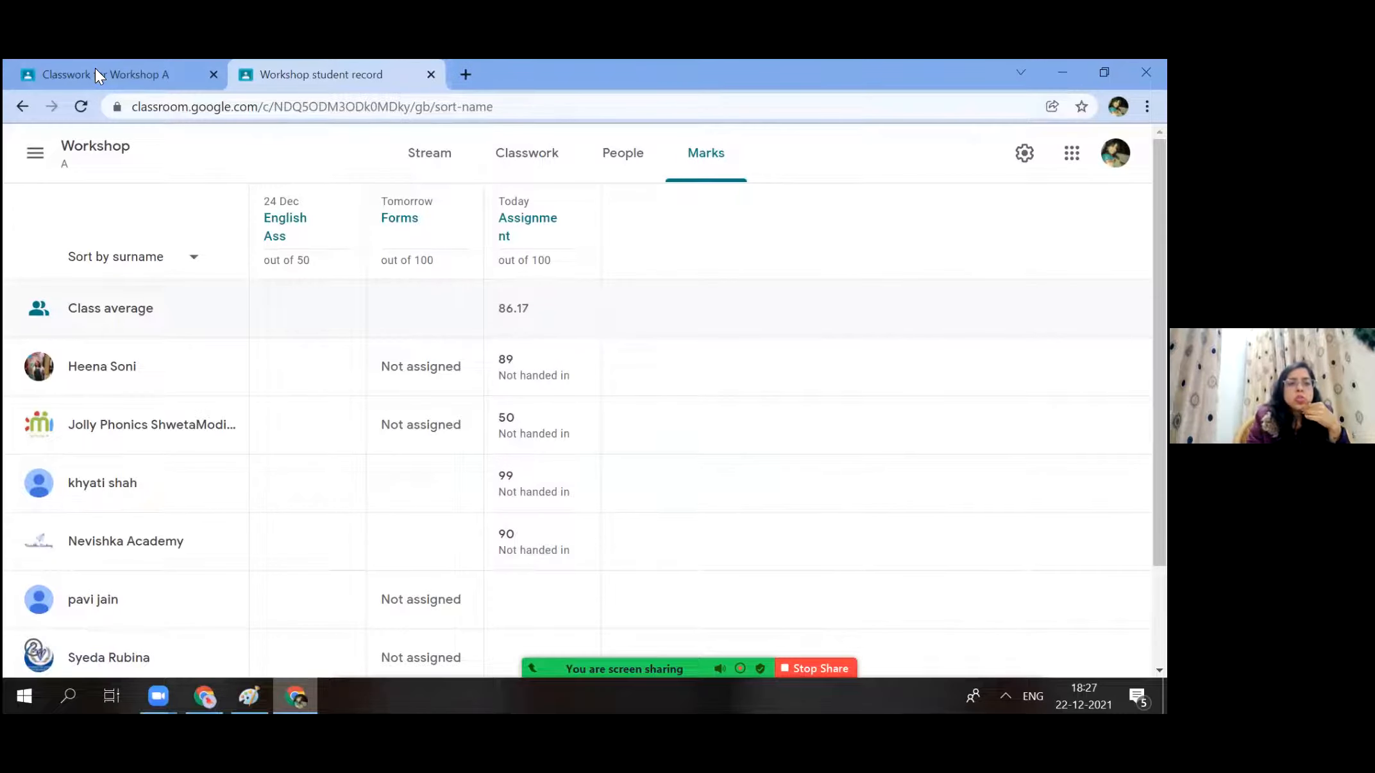
click(94, 68)
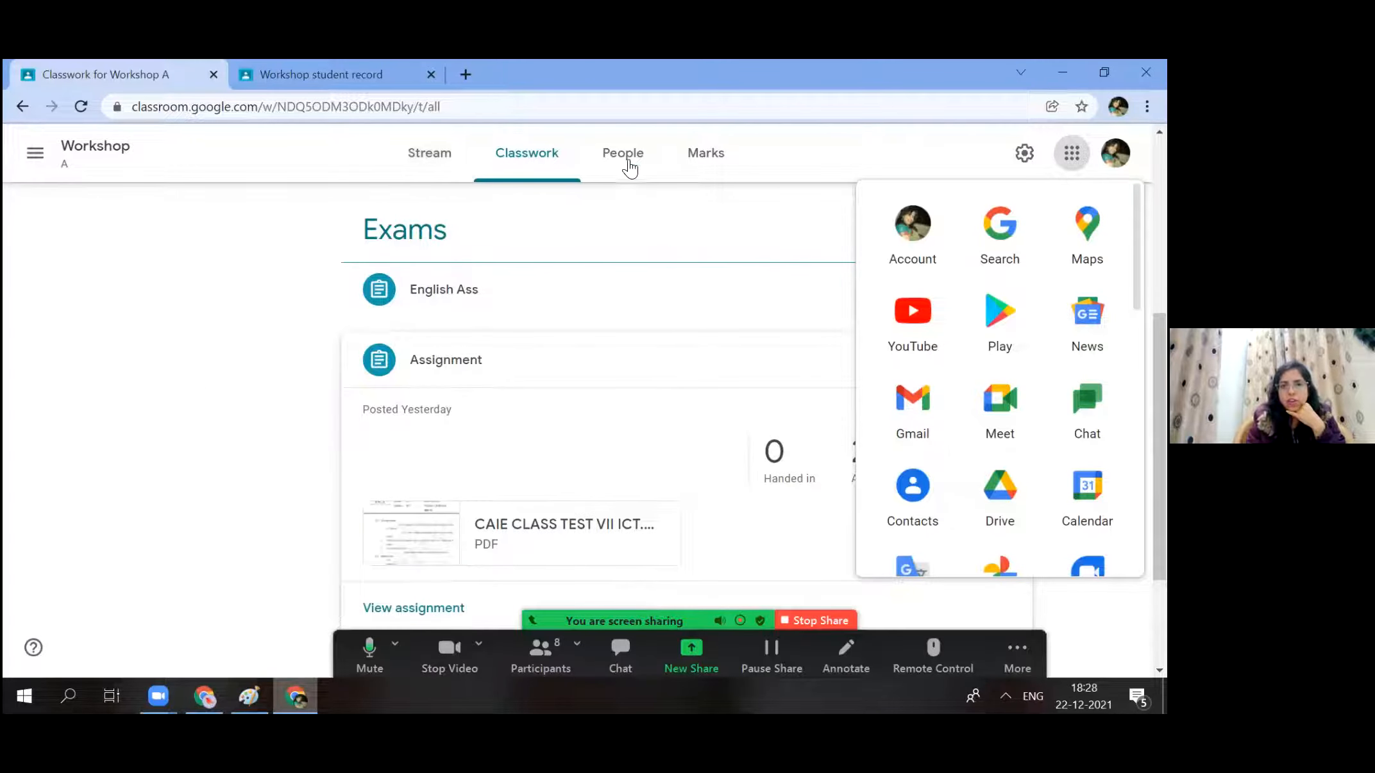
View Workshop A's People list, then open Google Chat, retrying after the first tab fails to load.
click(625, 155)
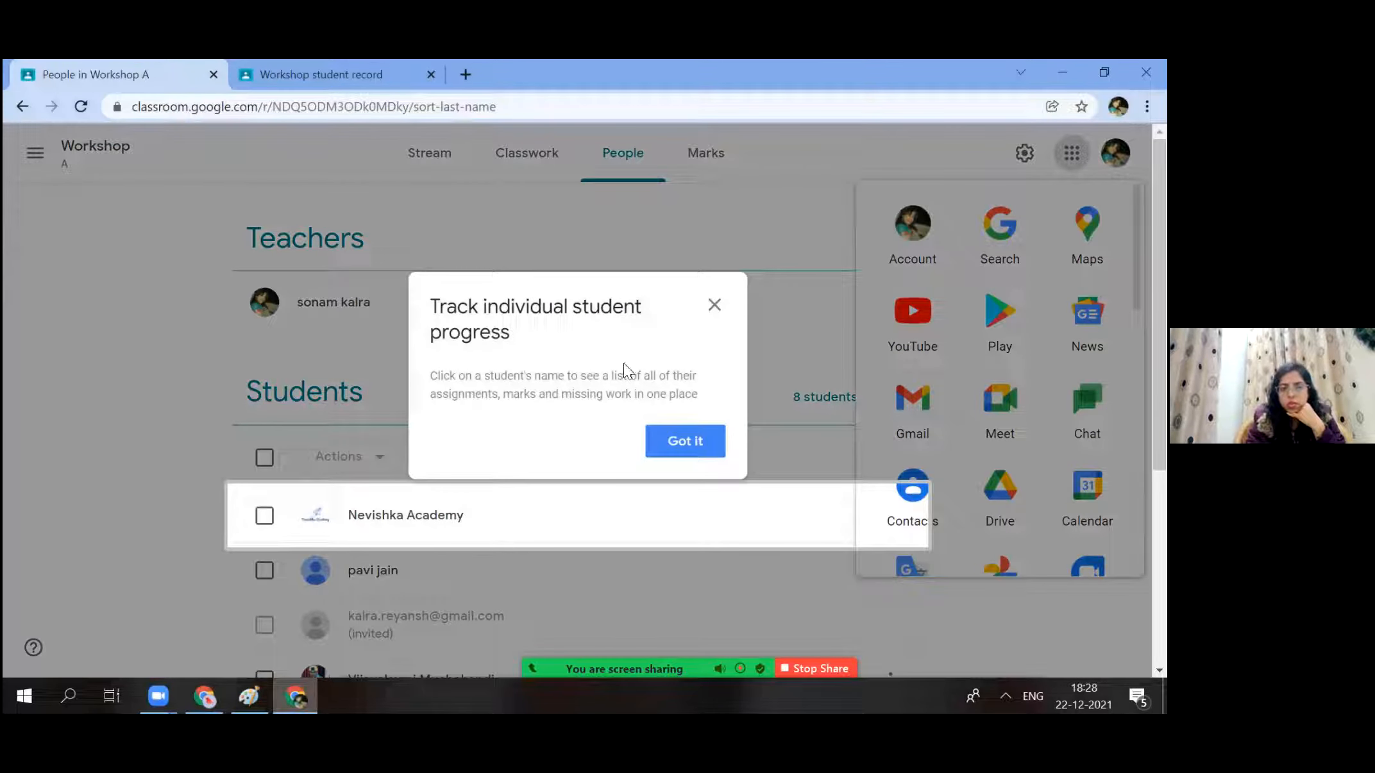
click(685, 448)
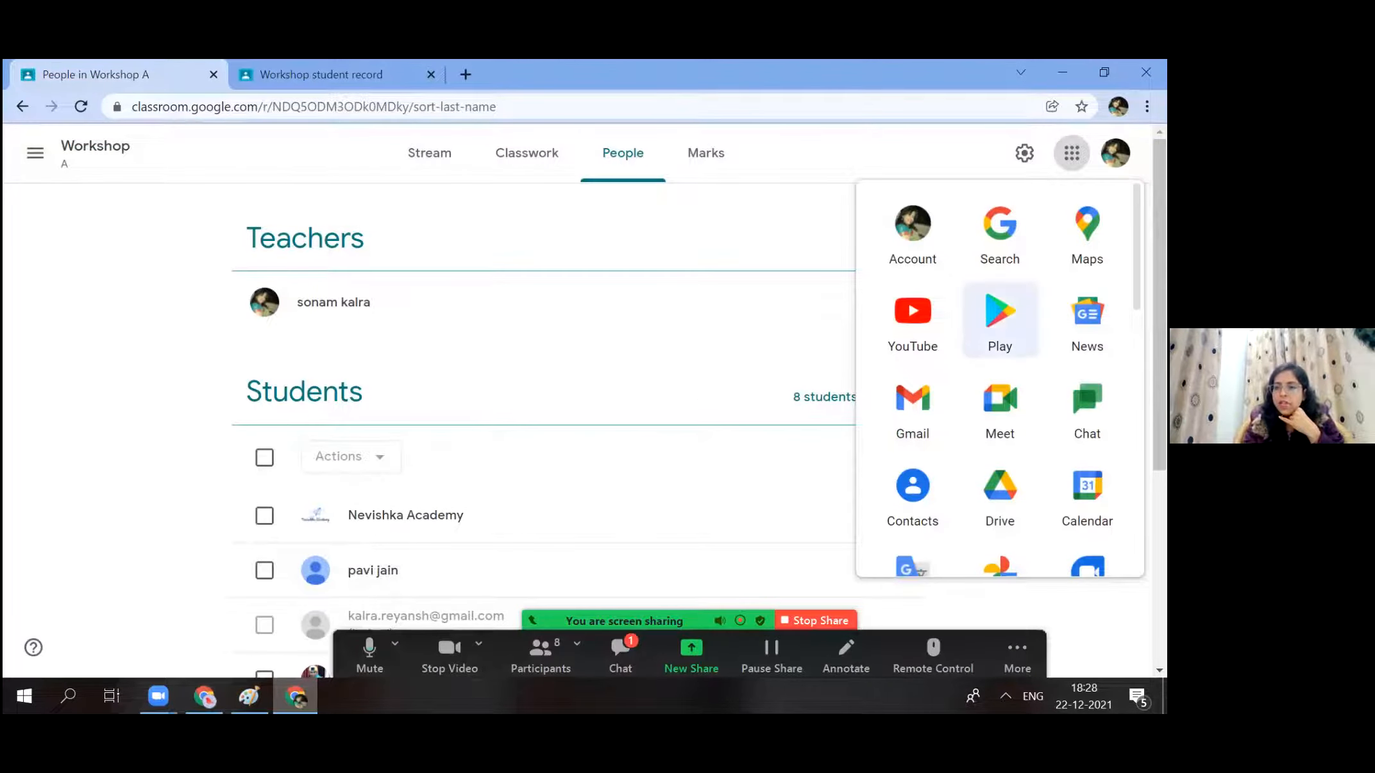
click(1087, 411)
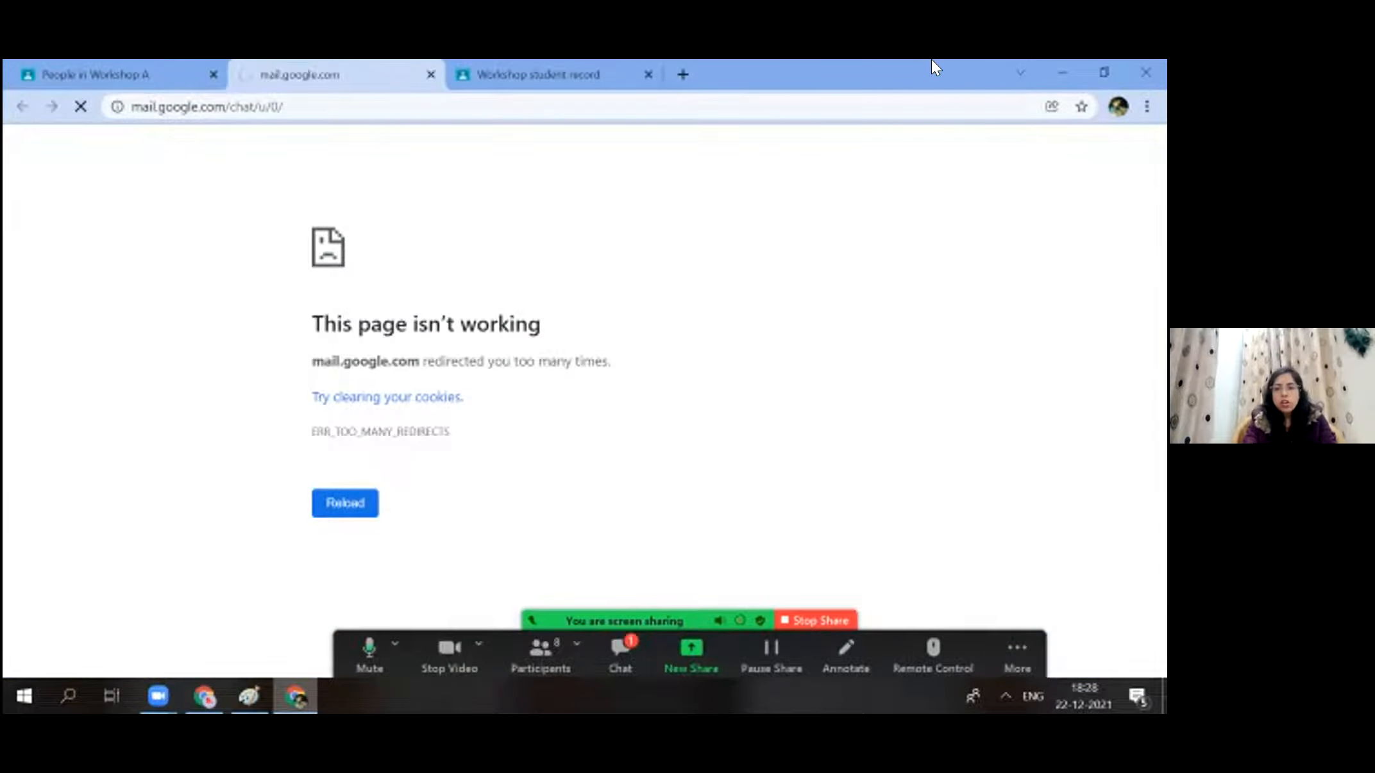
click(319, 102)
click(321, 103)
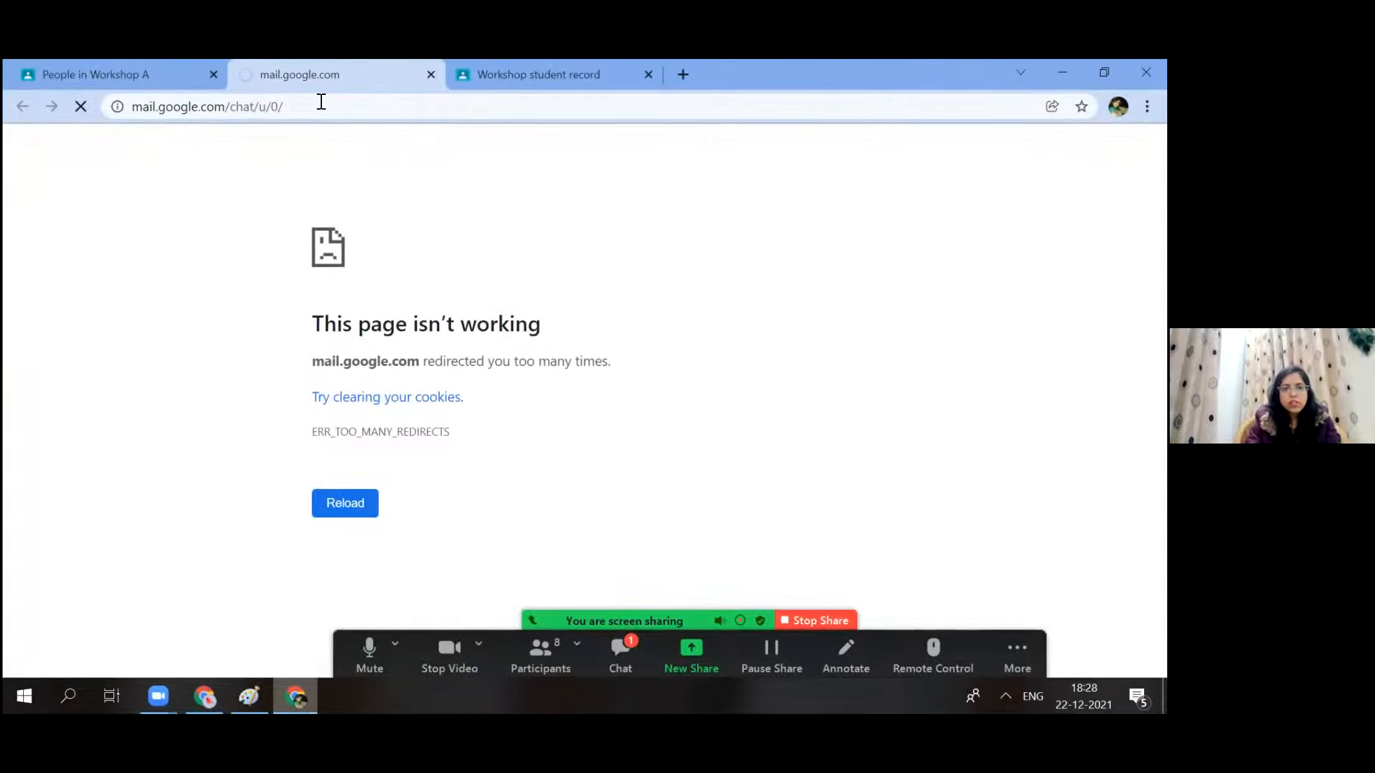
click(430, 75)
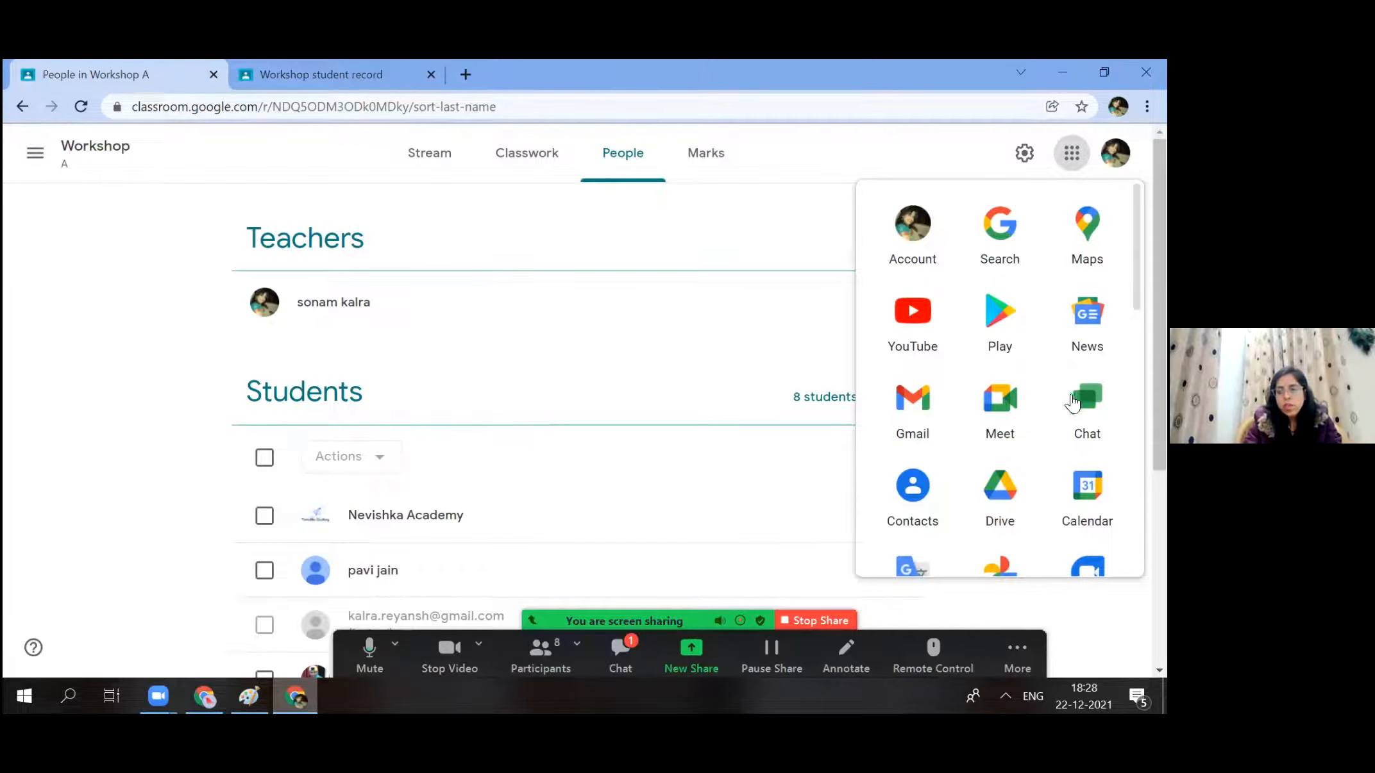
click(1087, 410)
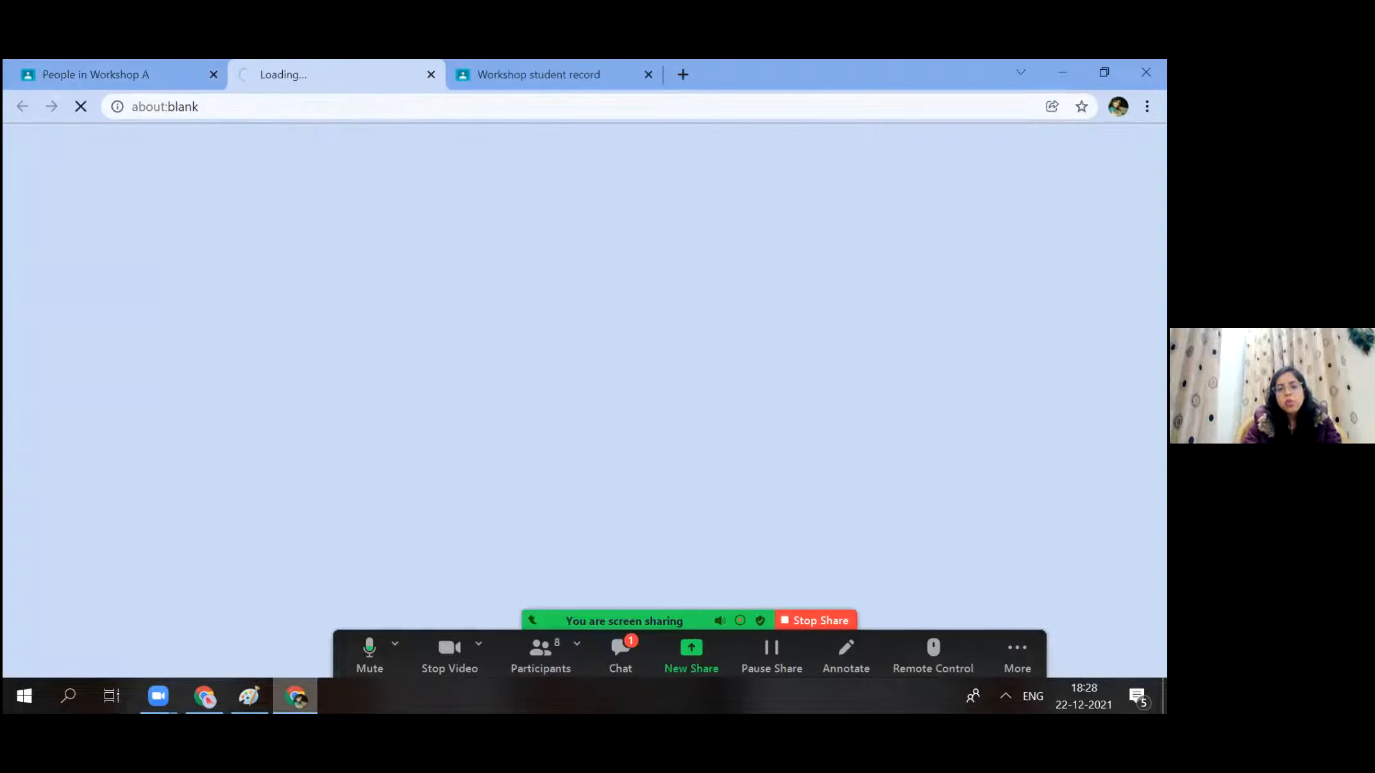